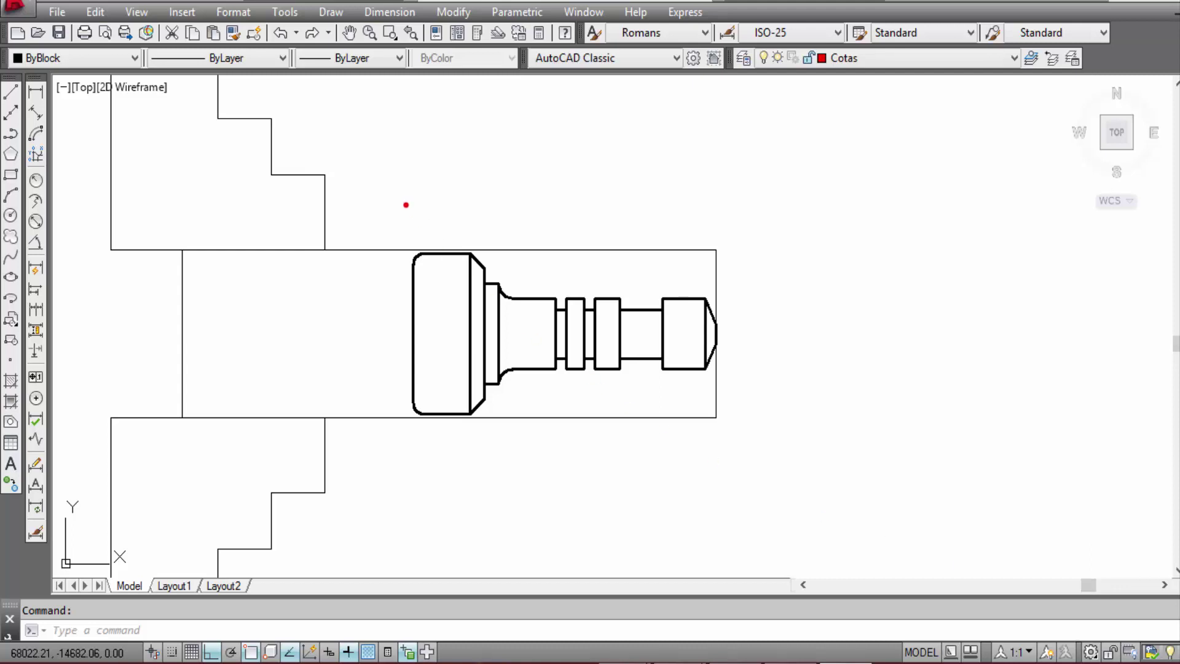
Step: Copy the shaft outline and paste the copy to the right, clear of the chuck
drag(405, 205, 745, 475)
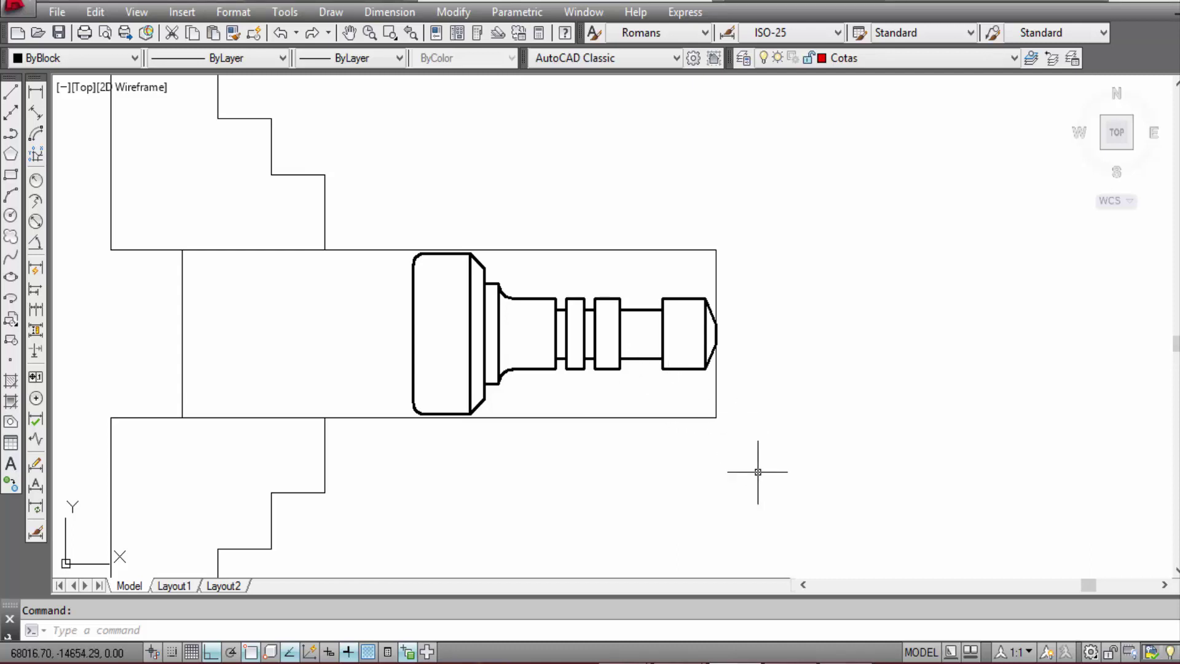
scroll(758, 472, down, 2)
scroll(757, 472, up, 2)
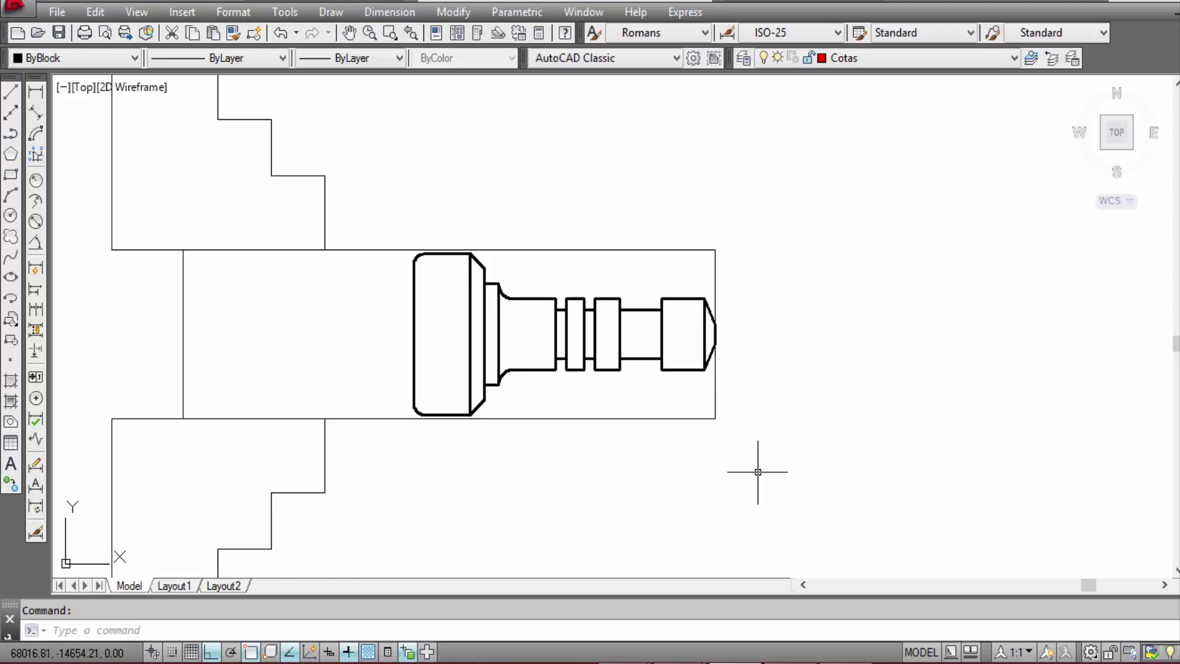
mouse_move(759, 473)
mouse_down()
mouse_move(501, 264)
mouse_move(408, 203)
mouse_move(378, 199)
mouse_up()
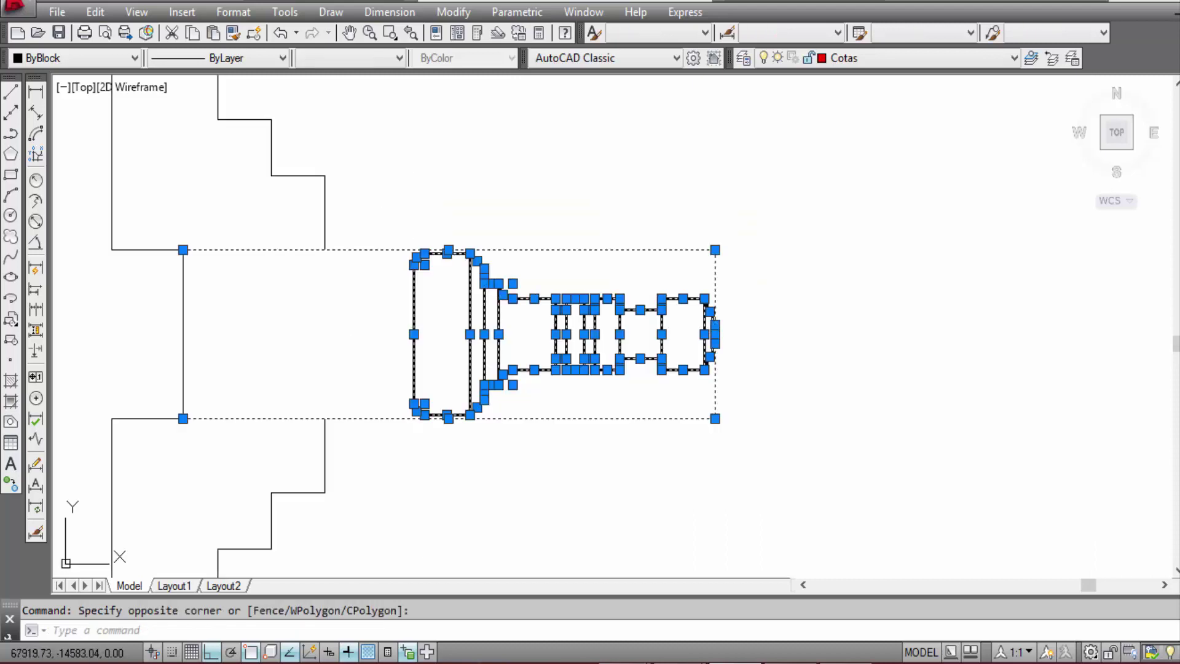
key(ctrl+c)
middle_drag(566, 397, 215, 361)
key(ctrl+v)
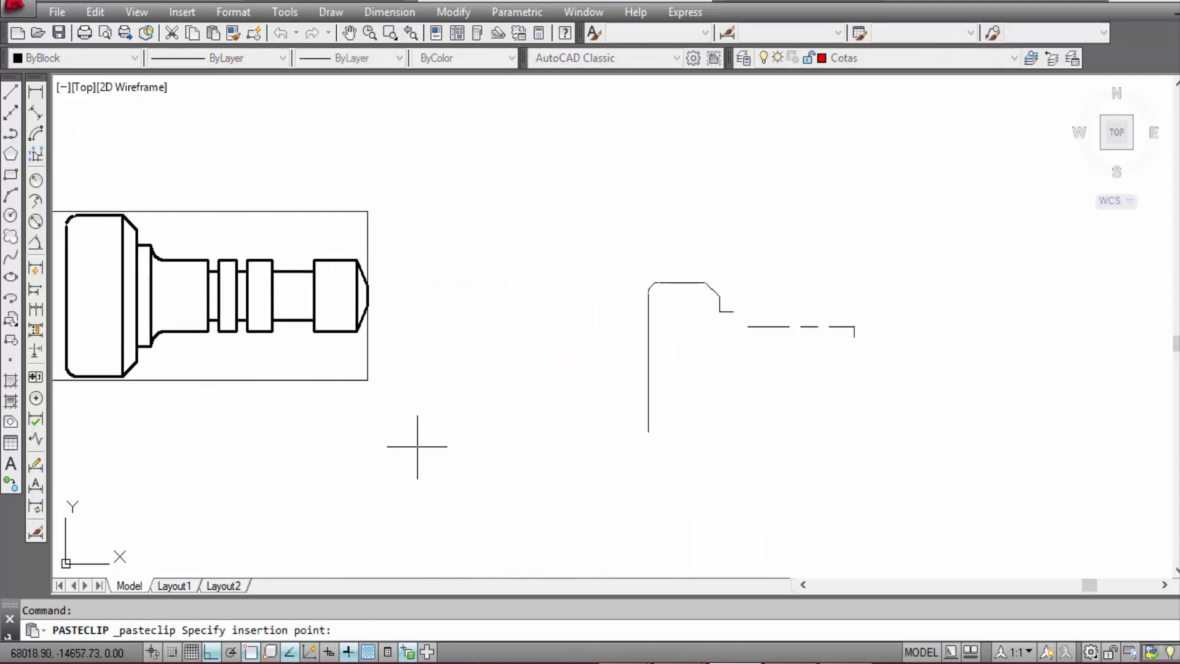
click(942, 475)
Step: Erase the pasted copy's three leftover stock lines and centre the clean copy in view
click(899, 428)
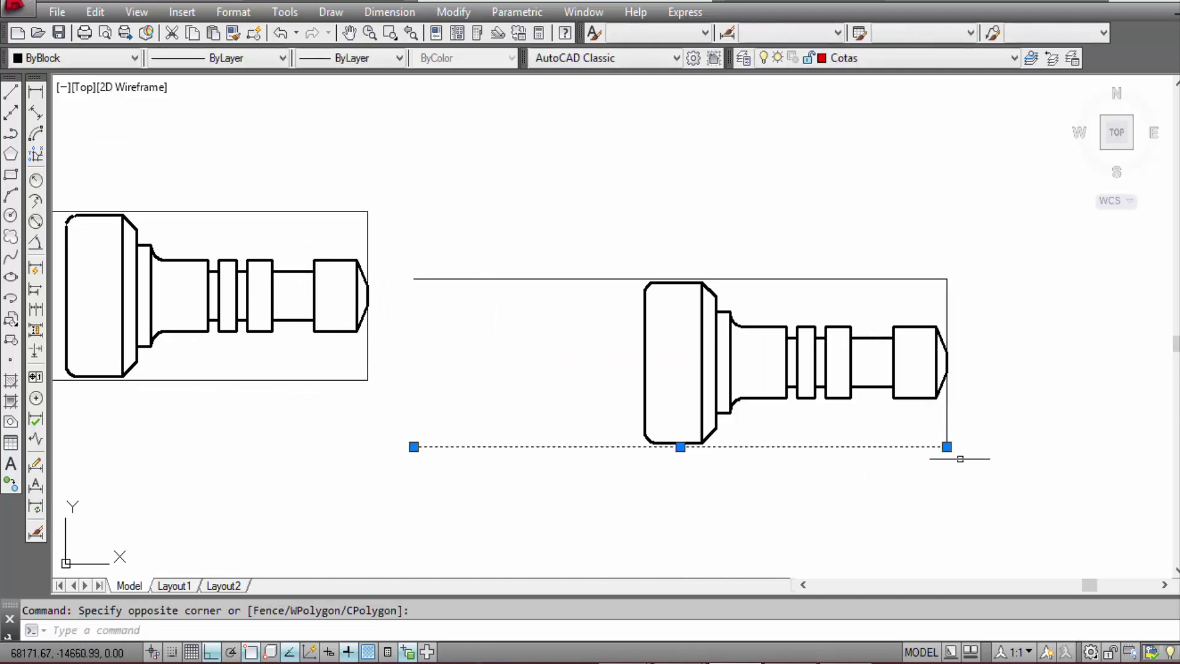
click(976, 472)
click(970, 299)
click(817, 258)
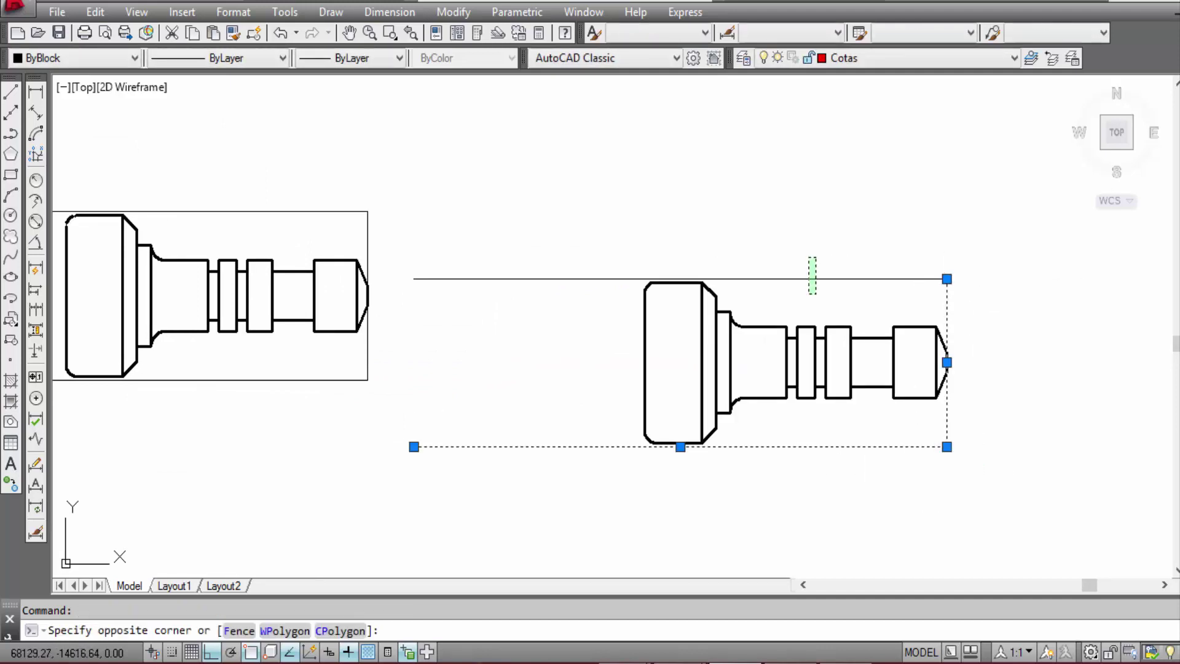
click(809, 296)
key(Delete)
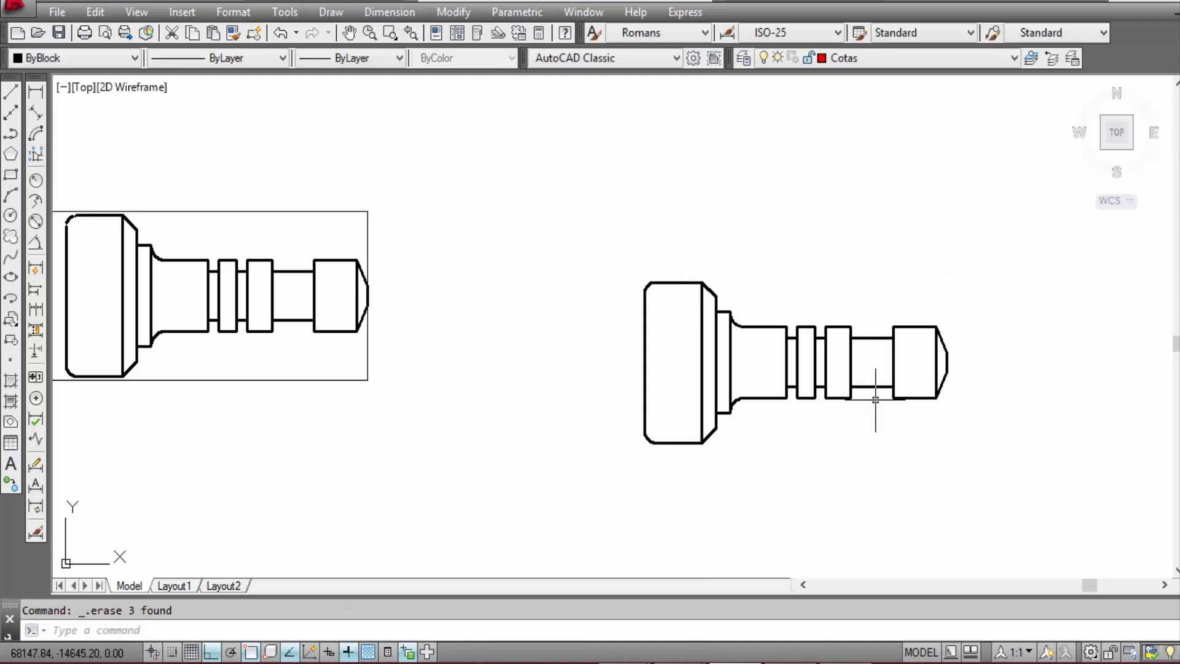
middle_drag(869, 395, 733, 353)
mouse_move(815, 370)
middle_down()
mouse_move(743, 368)
mouse_move(798, 344)
middle_up()
scroll(779, 345, up, 2)
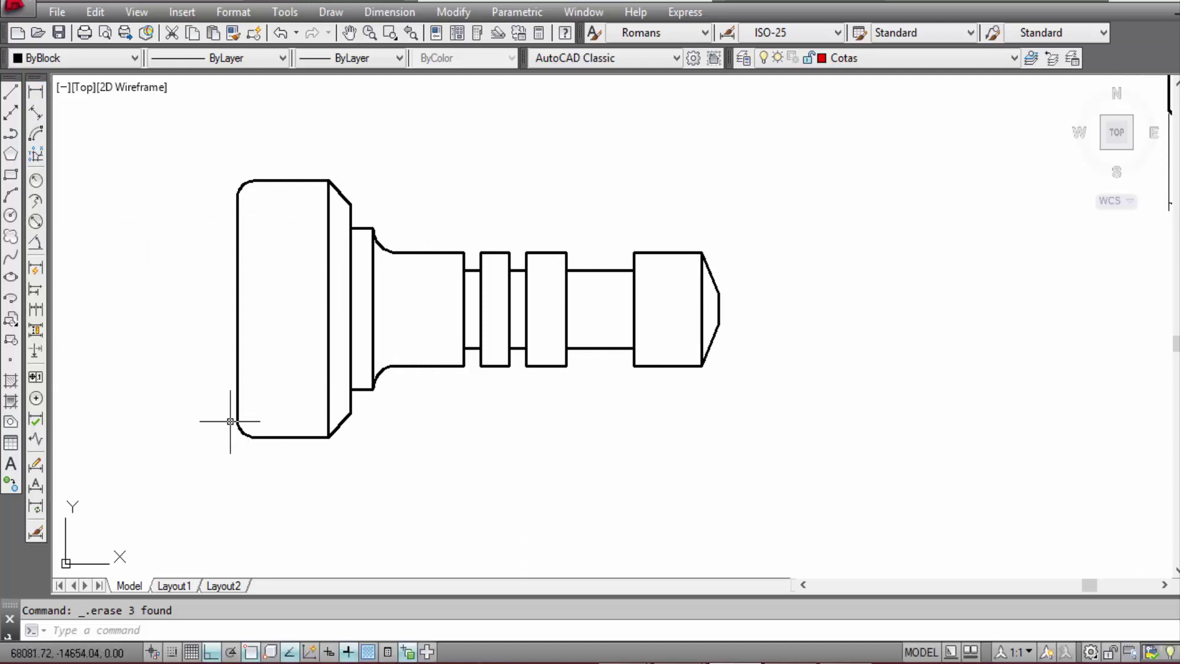
Step: Dimension the shaft's overall length as 85 below the shaft
click(35, 93)
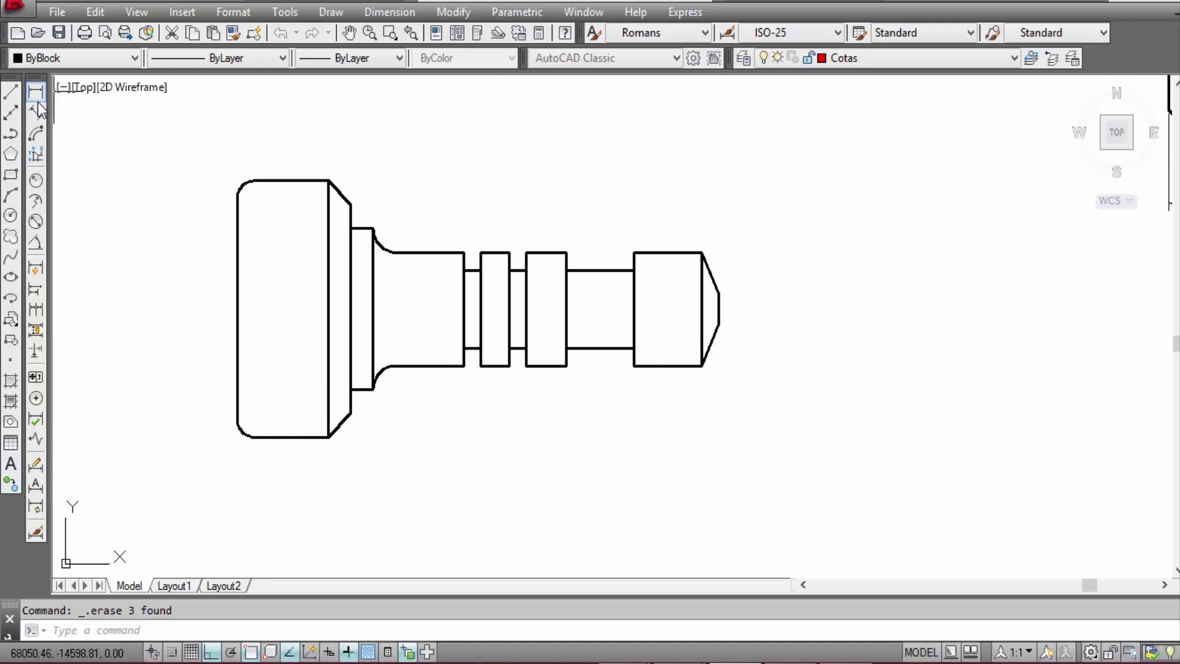
click(237, 412)
click(717, 324)
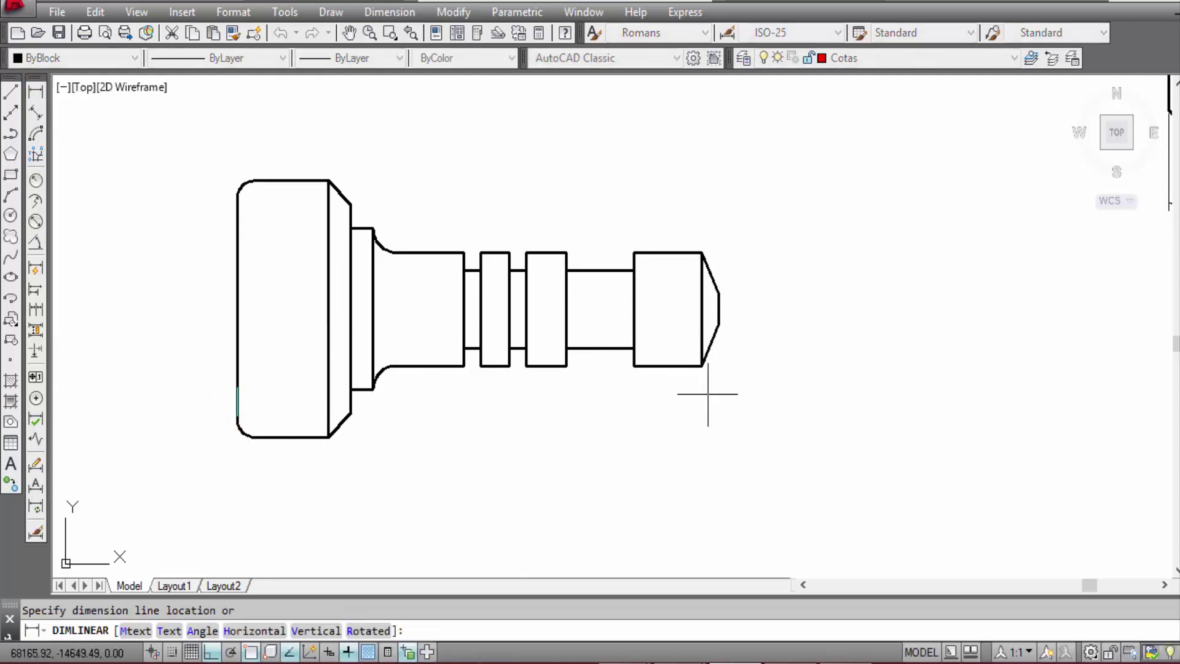
middle_drag(705, 395, 686, 352)
scroll(707, 422, down, 2)
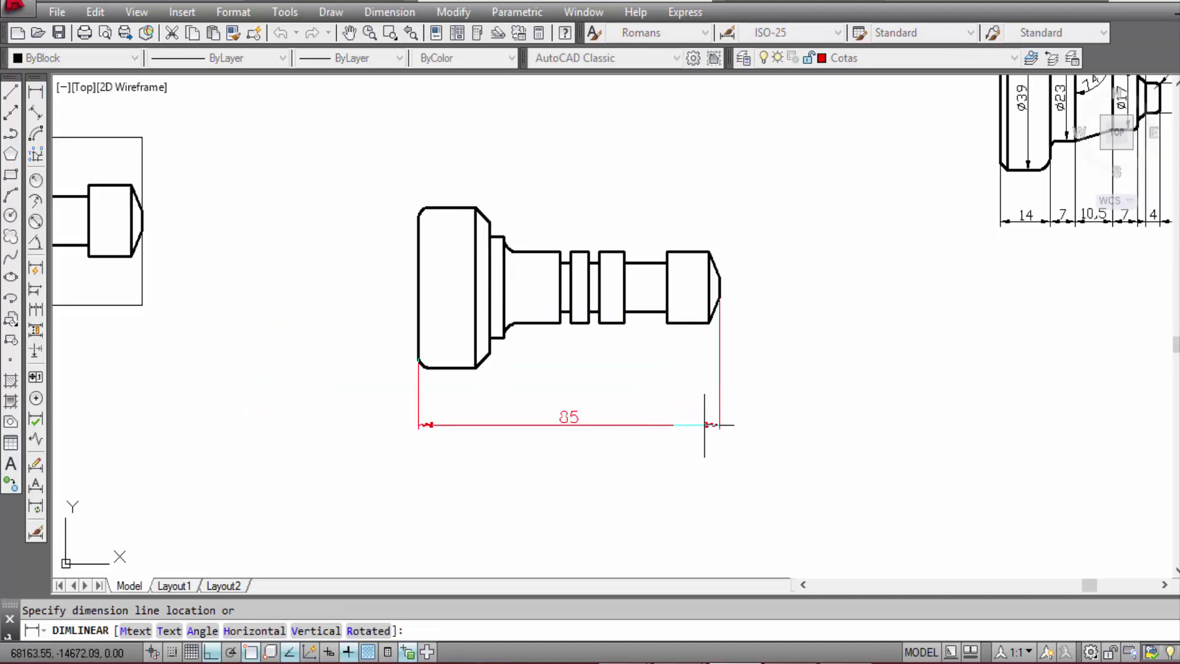
scroll(704, 424, up, 2)
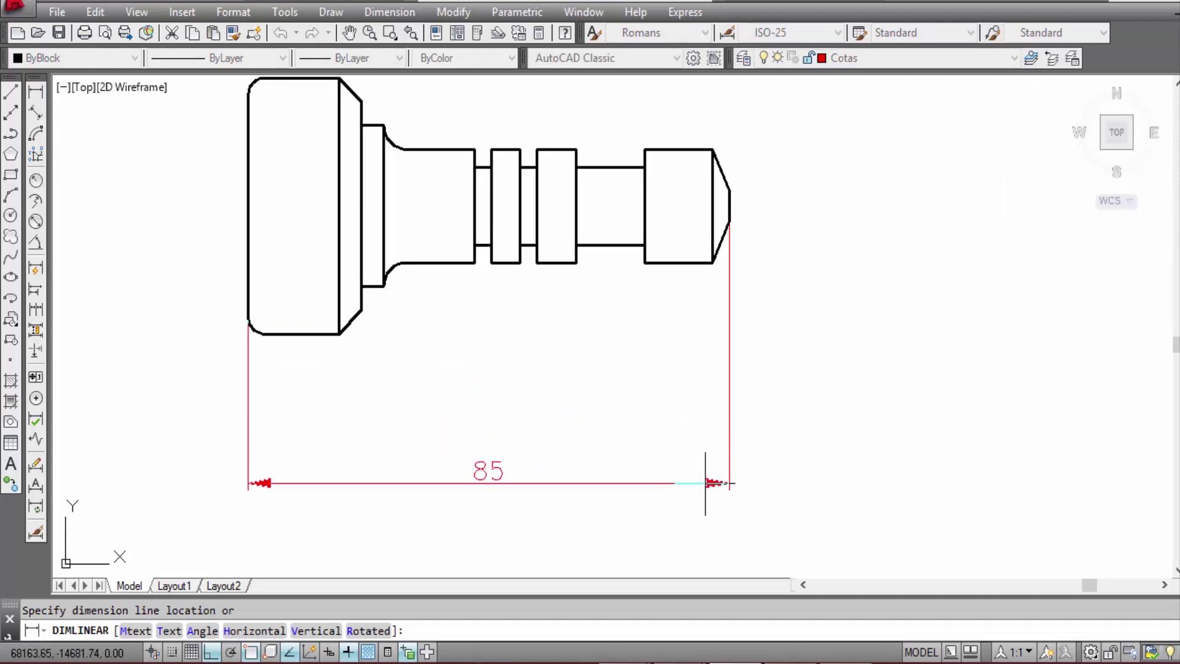
click(705, 483)
Step: Add a 20 linear dimension across the head section, above the 85
right_click(896, 347)
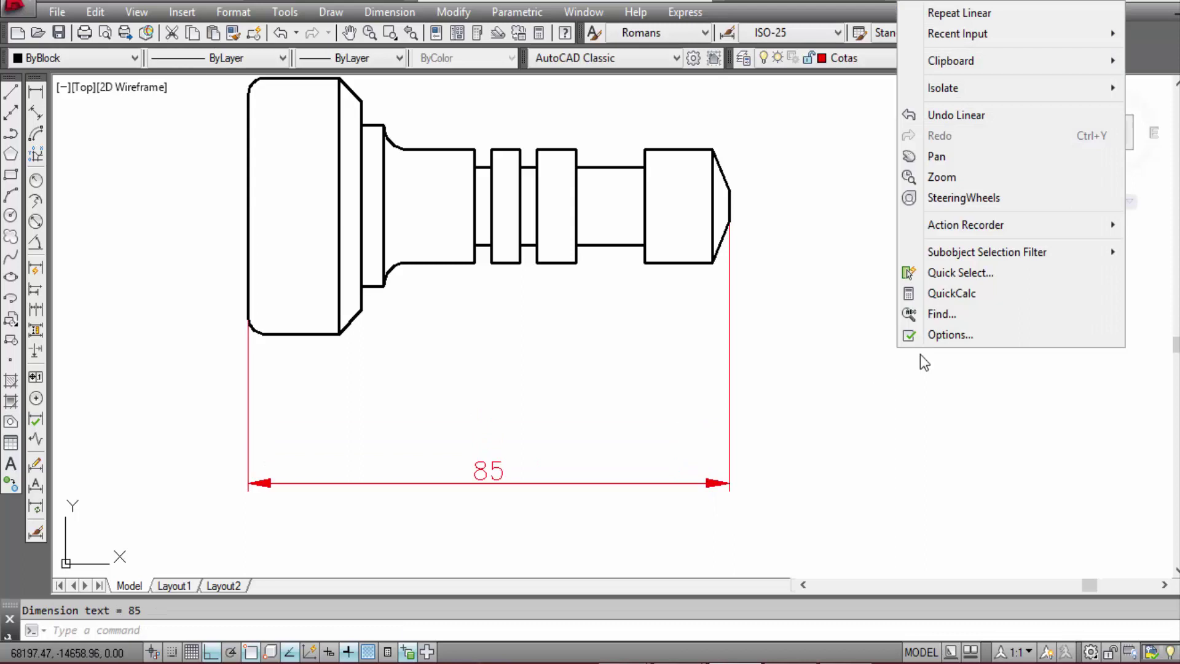
click(935, 21)
scroll(418, 293, up, 2)
click(320, 323)
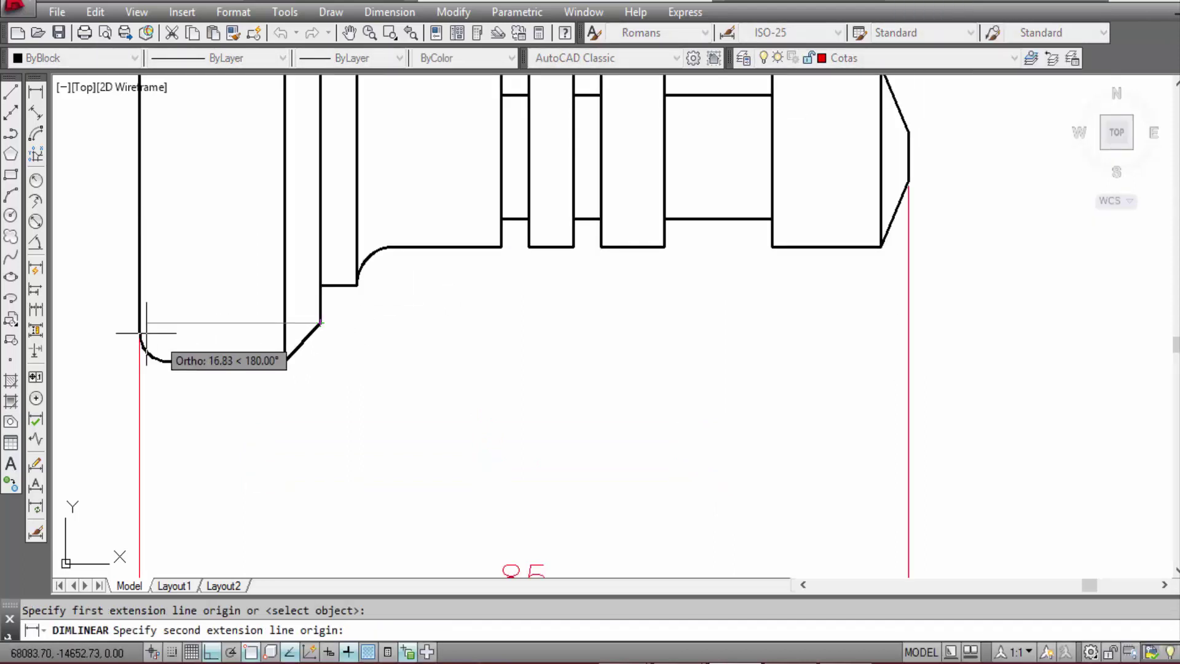
click(140, 332)
scroll(222, 414, down, 2)
scroll(243, 444, up, 2)
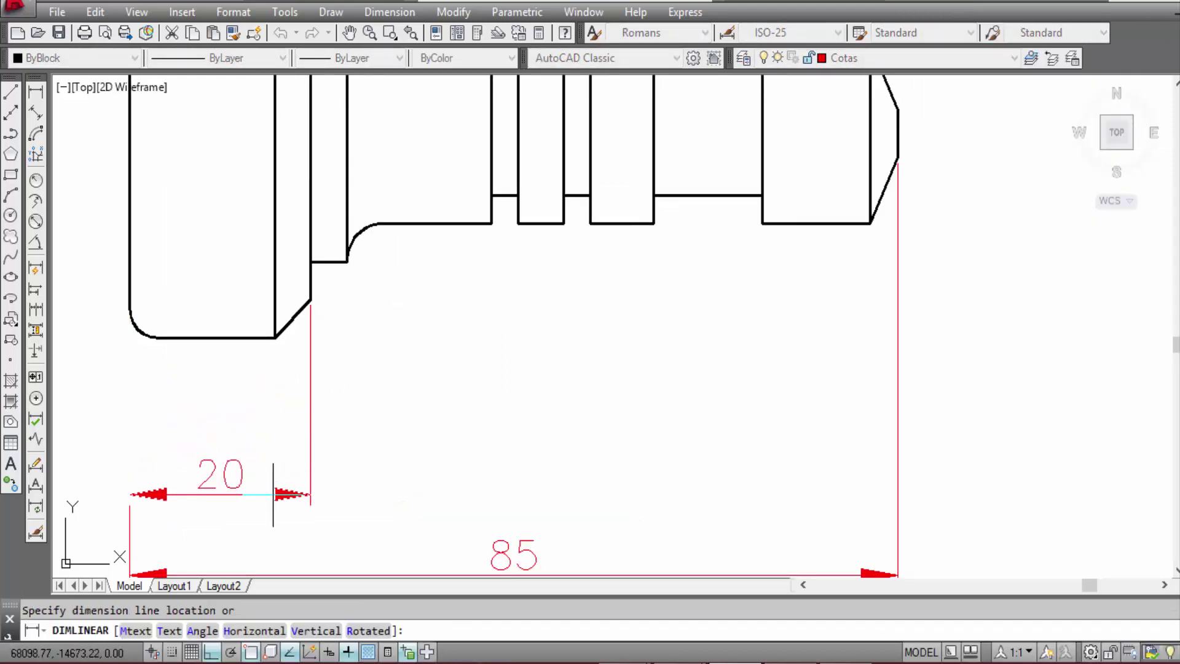
click(271, 494)
Step: Add a second 20 linear dimension across the neck section beside the first
right_click(483, 407)
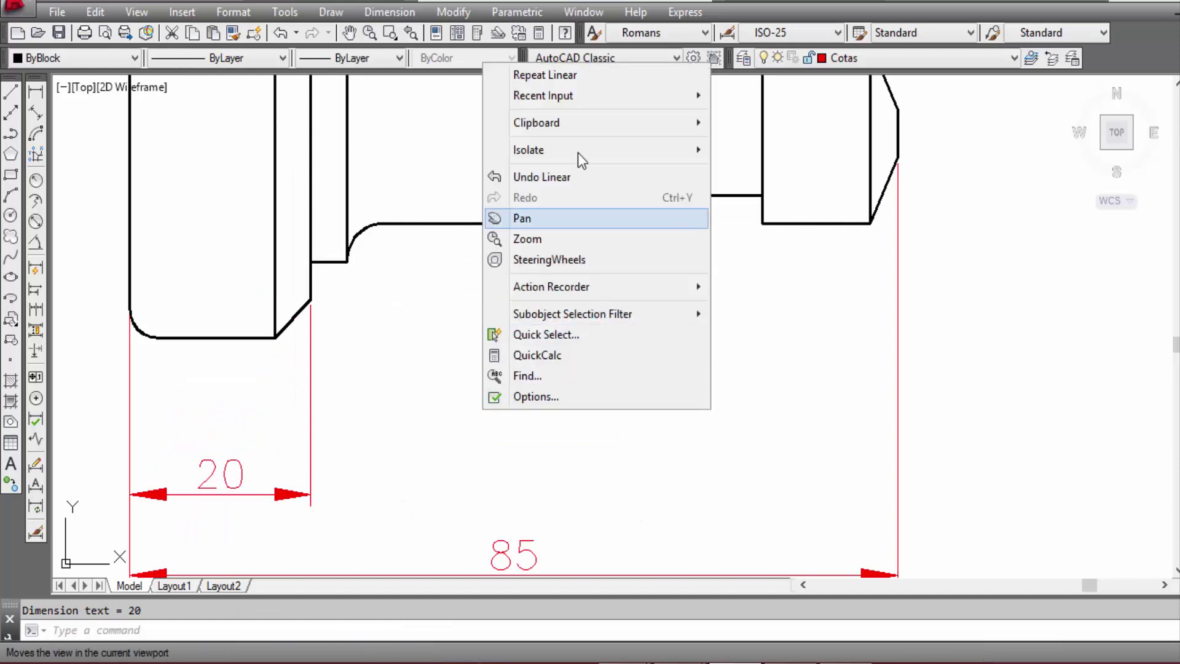
click(545, 74)
click(492, 223)
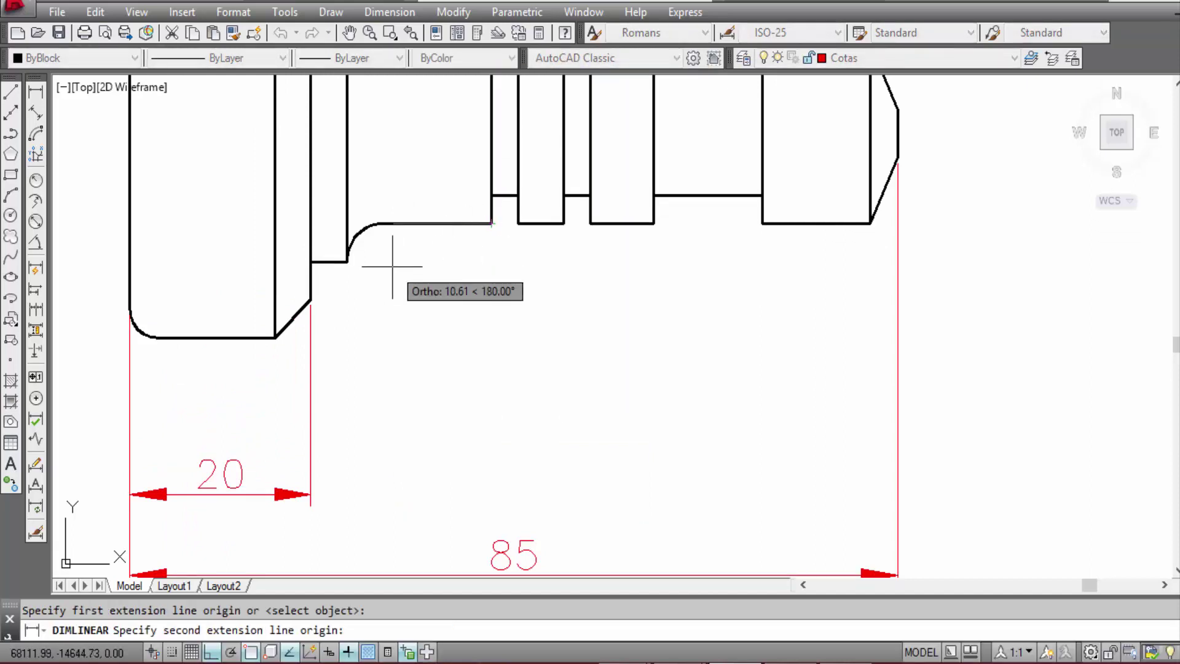
click(312, 263)
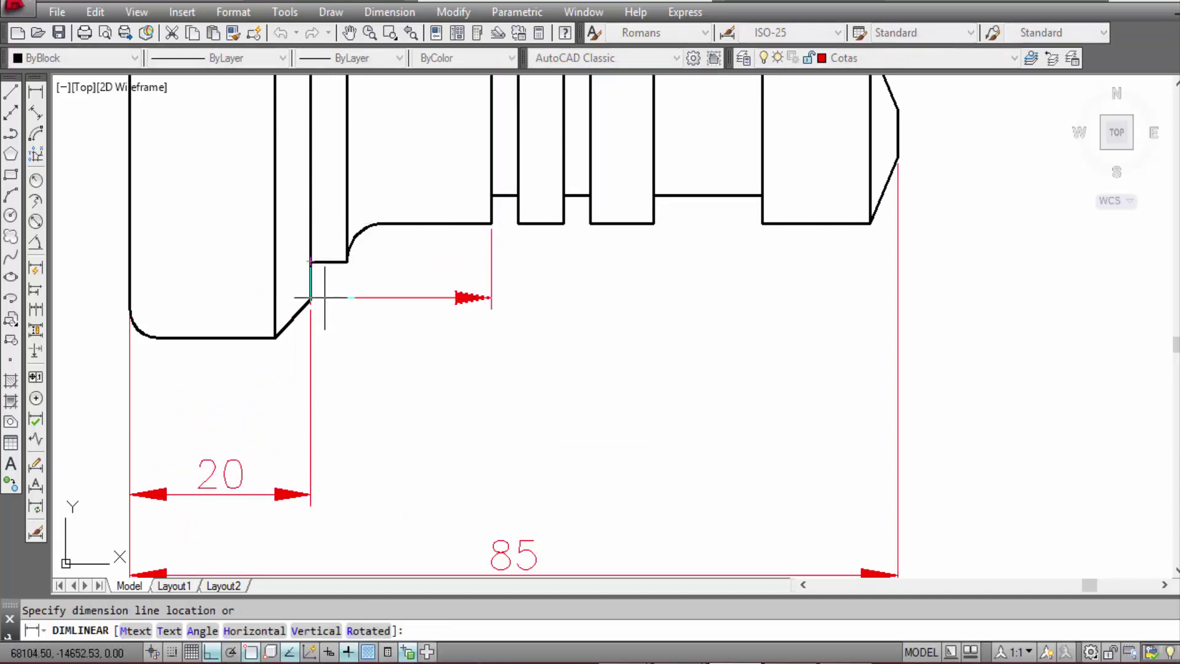
click(307, 493)
scroll(396, 441, down, 2)
right_click(578, 379)
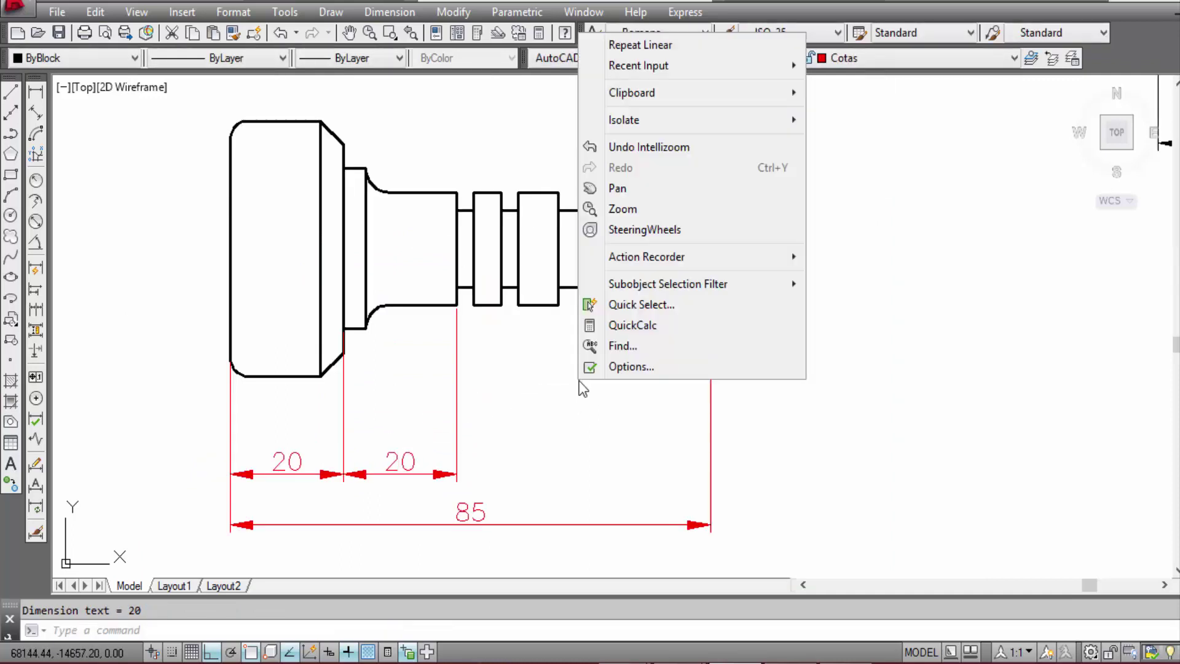
click(621, 43)
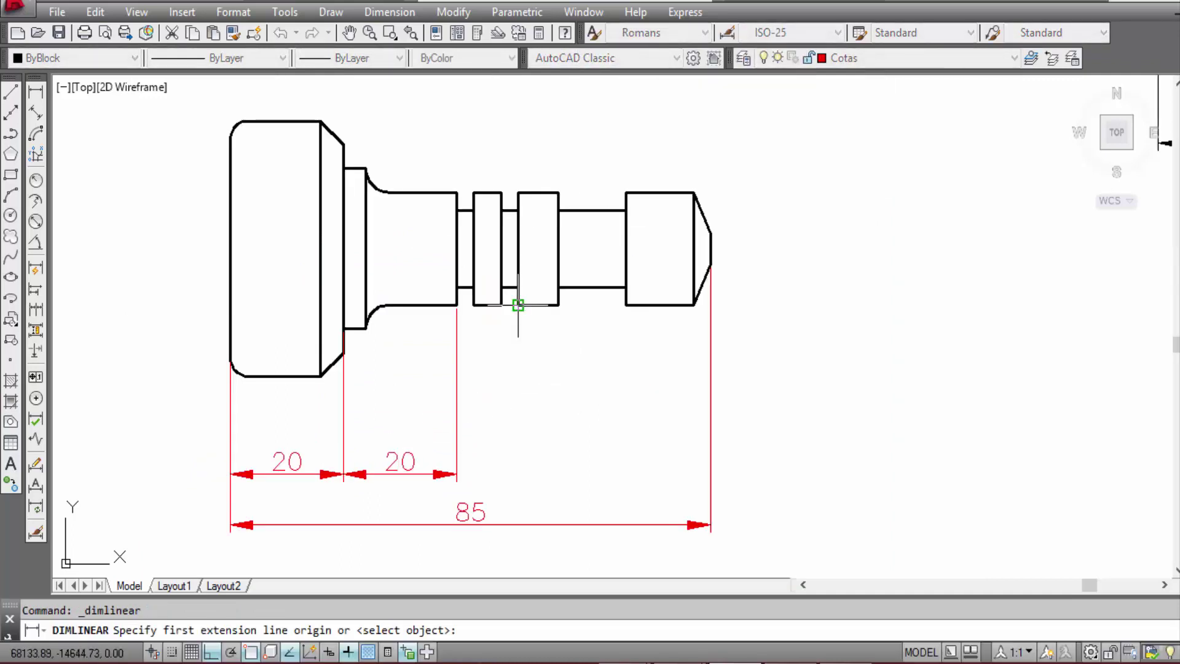
Step: Dimension the ring section length as 11 beside the 20 dimensions
scroll(519, 298, up, 2)
click(529, 261)
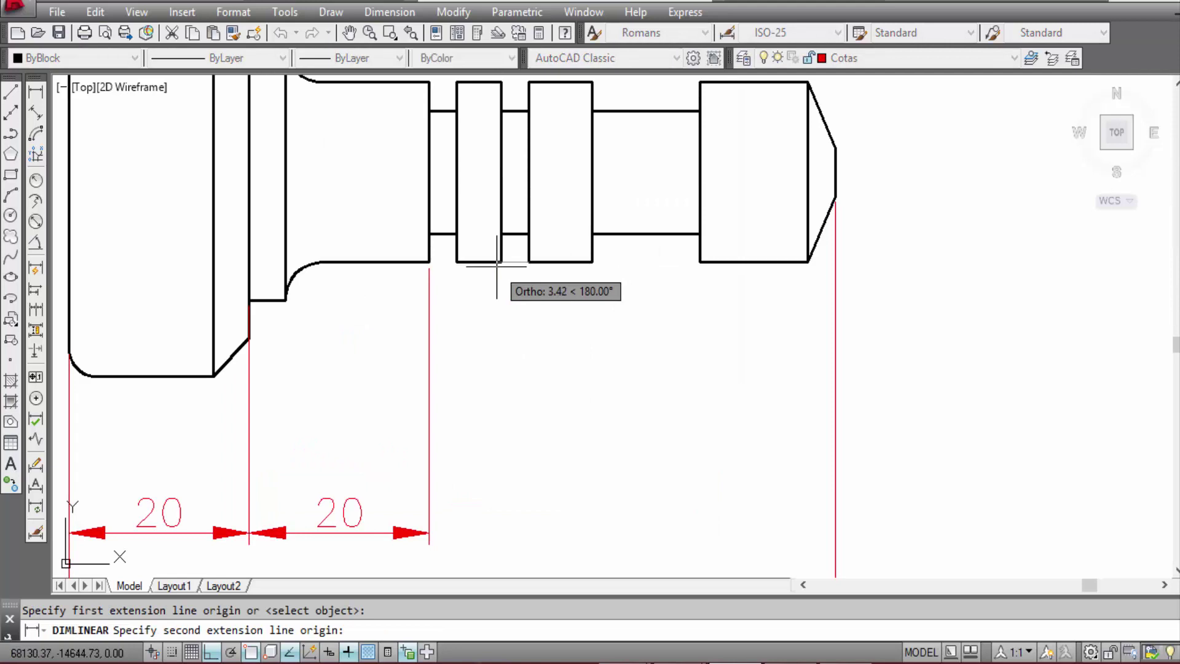
click(429, 262)
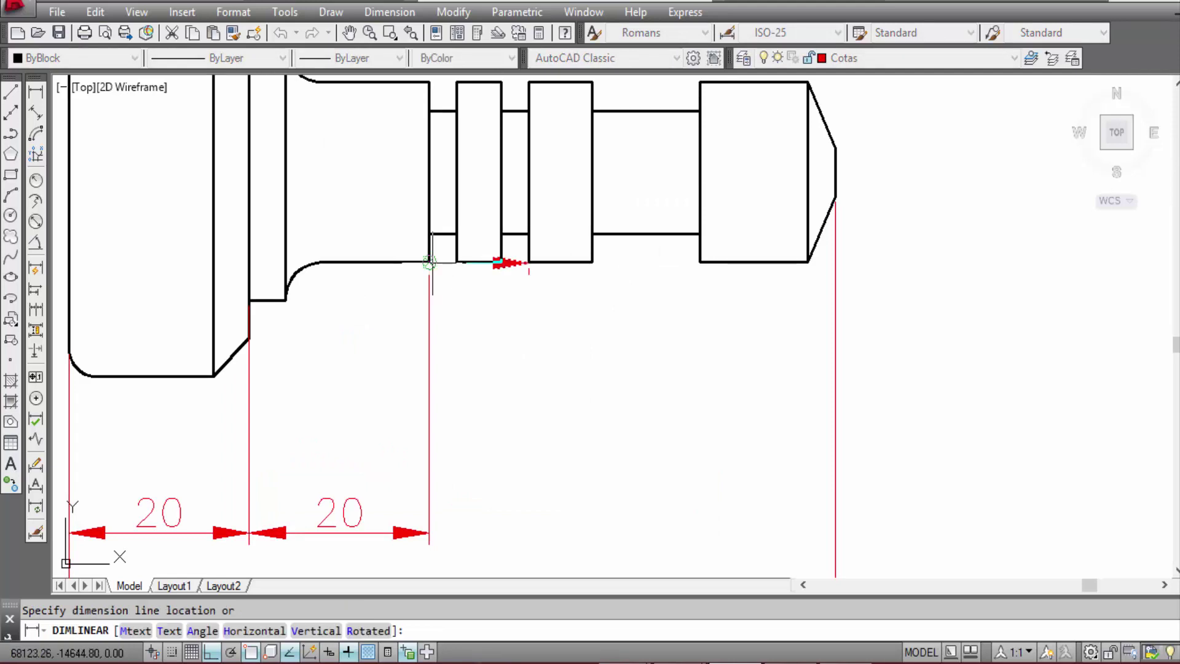
click(422, 532)
middle_drag(617, 425, 625, 459)
scroll(624, 459, down, 2)
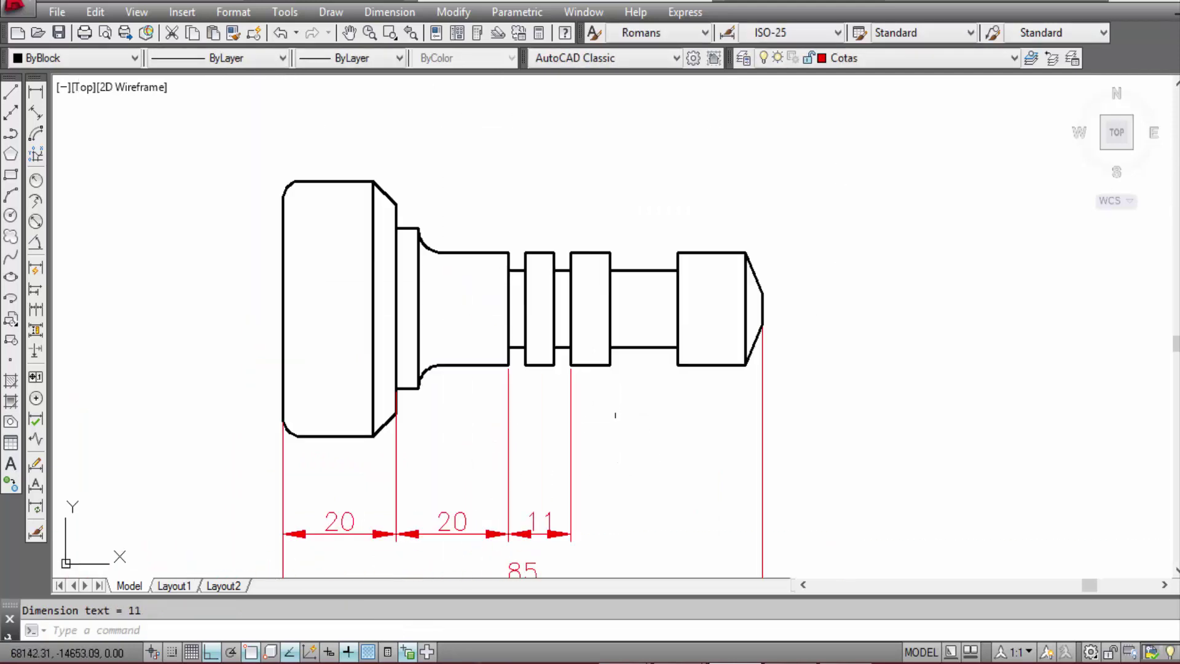
middle_drag(621, 237, 613, 303)
Step: Start a linear dimension across the first ring's edges, then cancel it
right_click(633, 220)
click(632, 224)
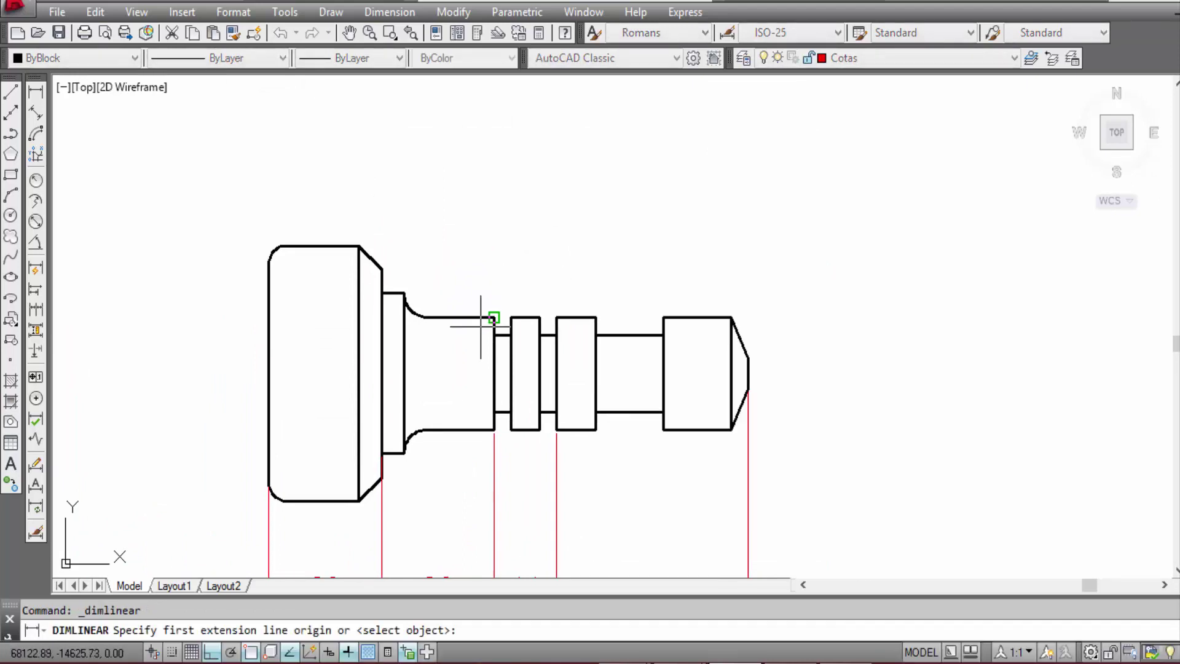
scroll(499, 315, up, 4)
click(519, 321)
click(476, 322)
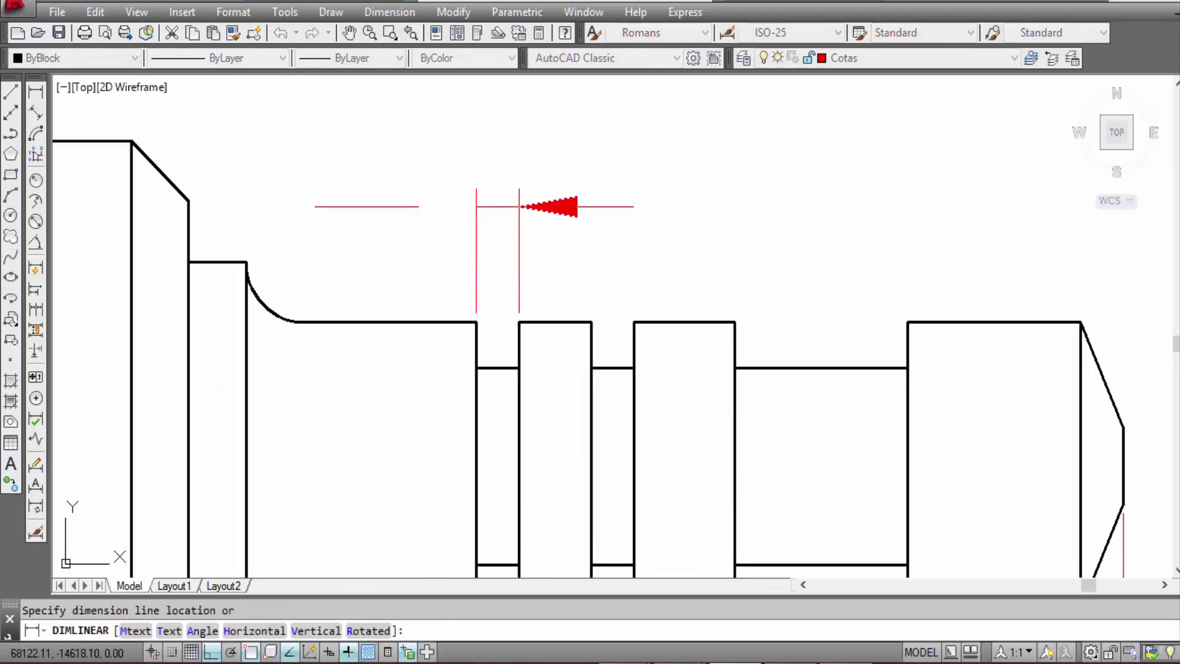
scroll(460, 187, down, 4)
key(Escape)
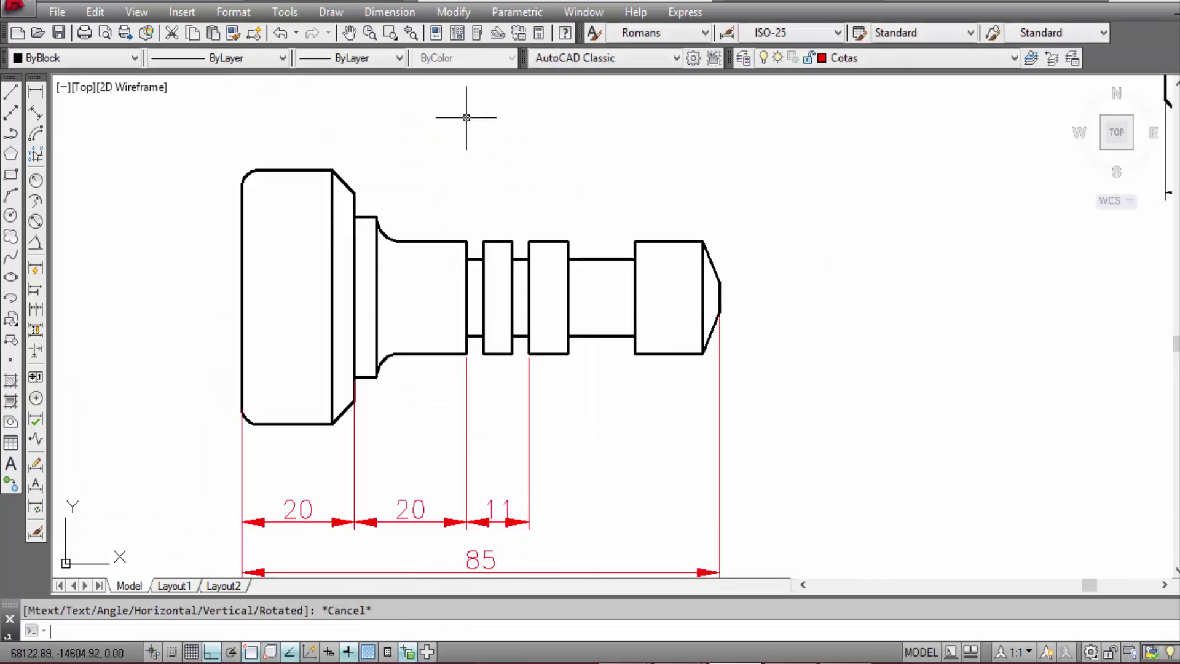
Step: Place a 3 mm groove-width linear dimension above the shaft
right_click(481, 124)
click(489, 140)
click(467, 241)
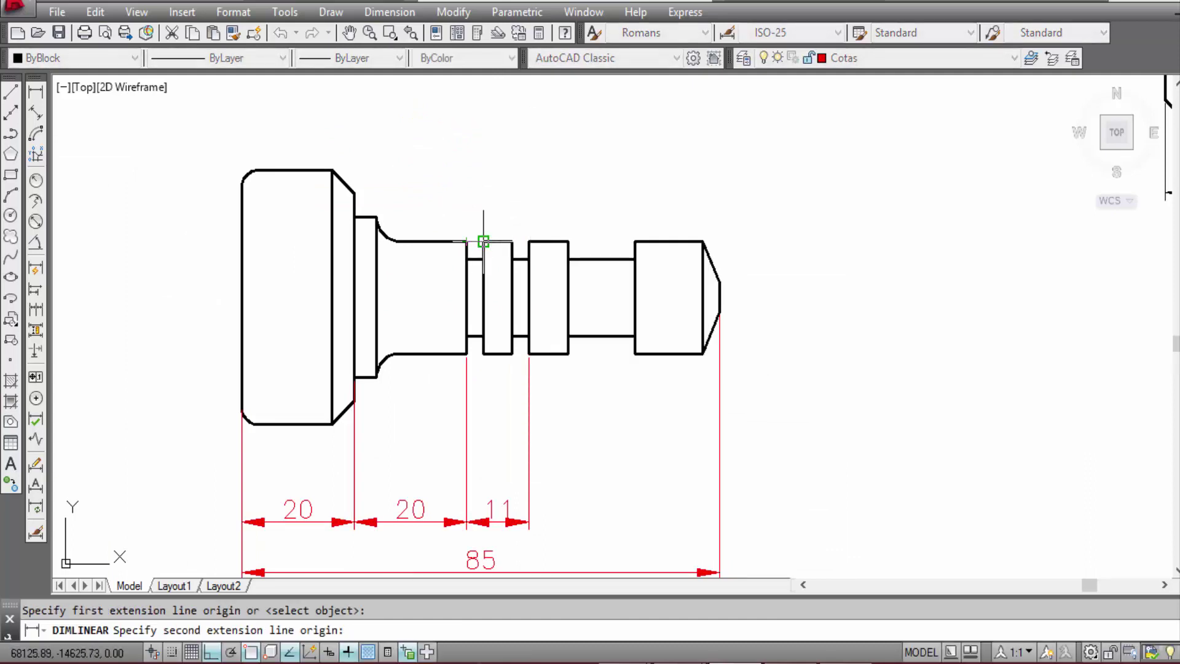
middle_drag(503, 138, 520, 217)
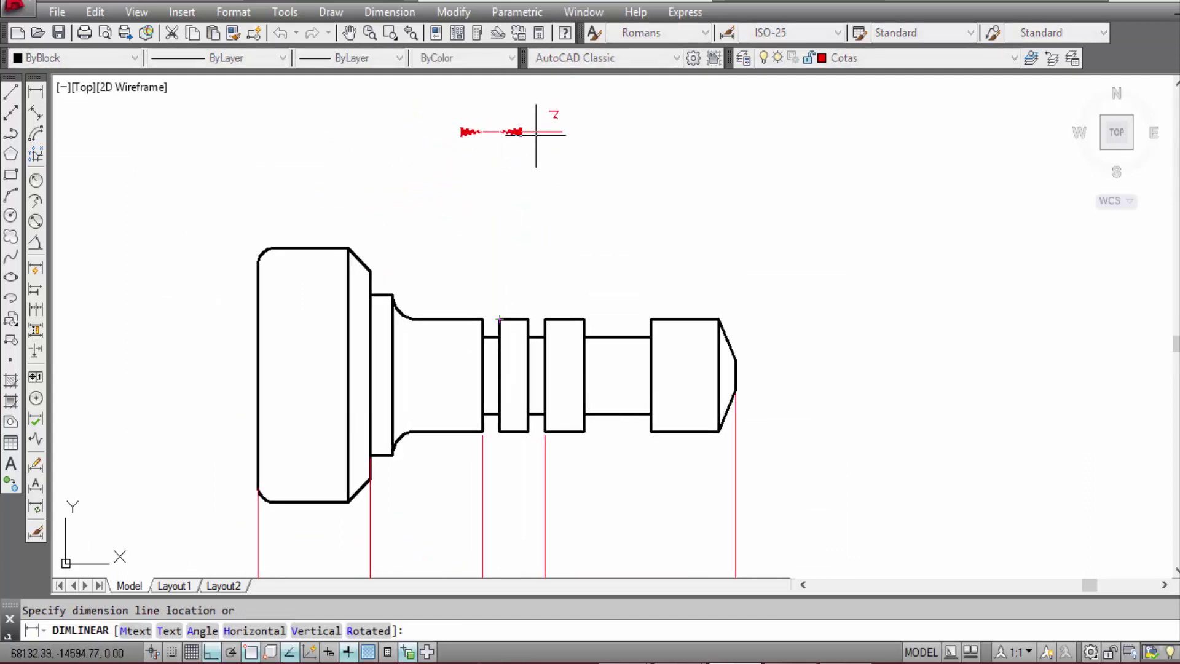
middle_drag(540, 135, 544, 169)
click(551, 153)
right_click(673, 171)
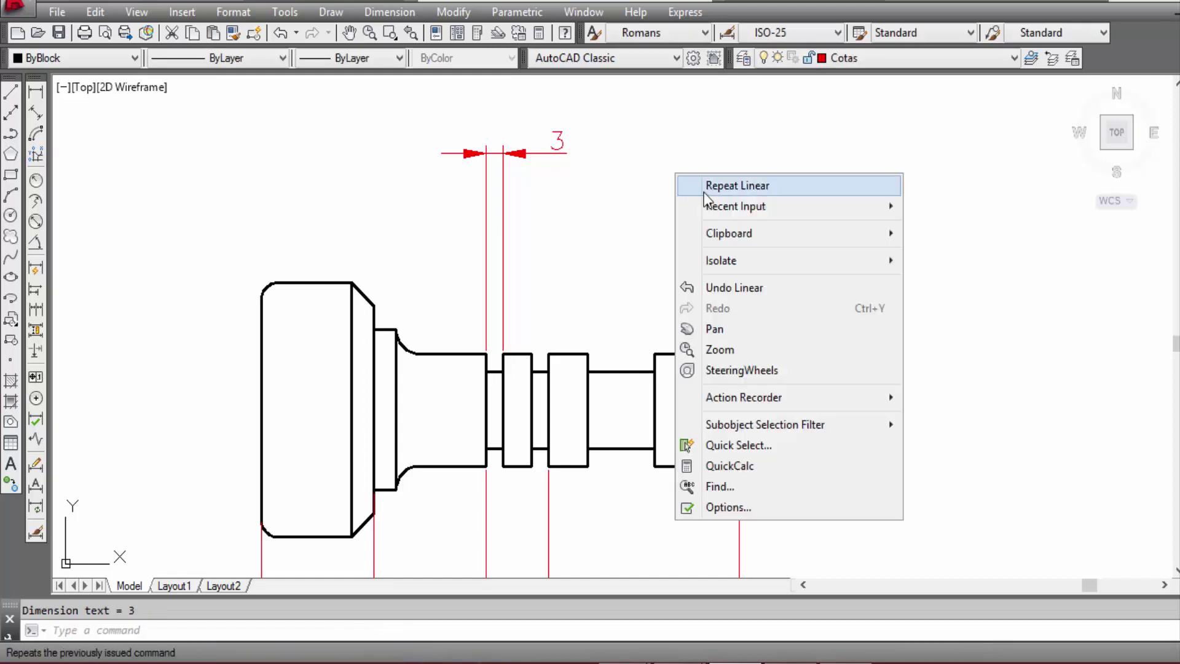
click(707, 184)
Step: Place a 4 mm linear dimension from the step edge to the fillet end
scroll(395, 305, up, 2)
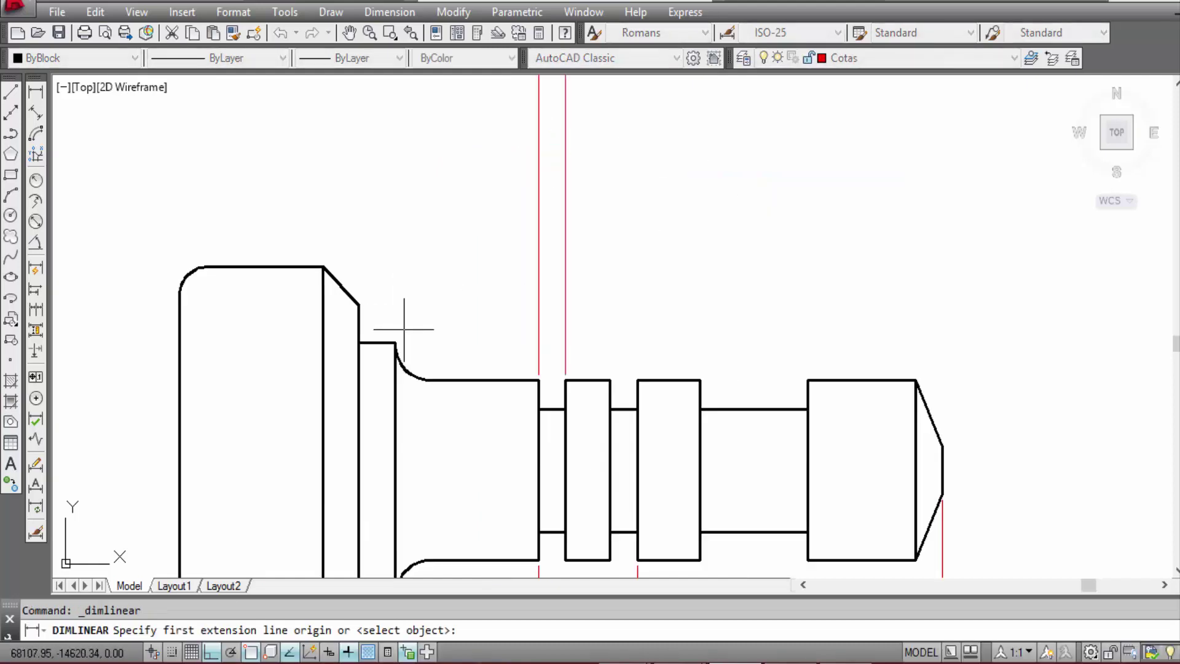
click(359, 304)
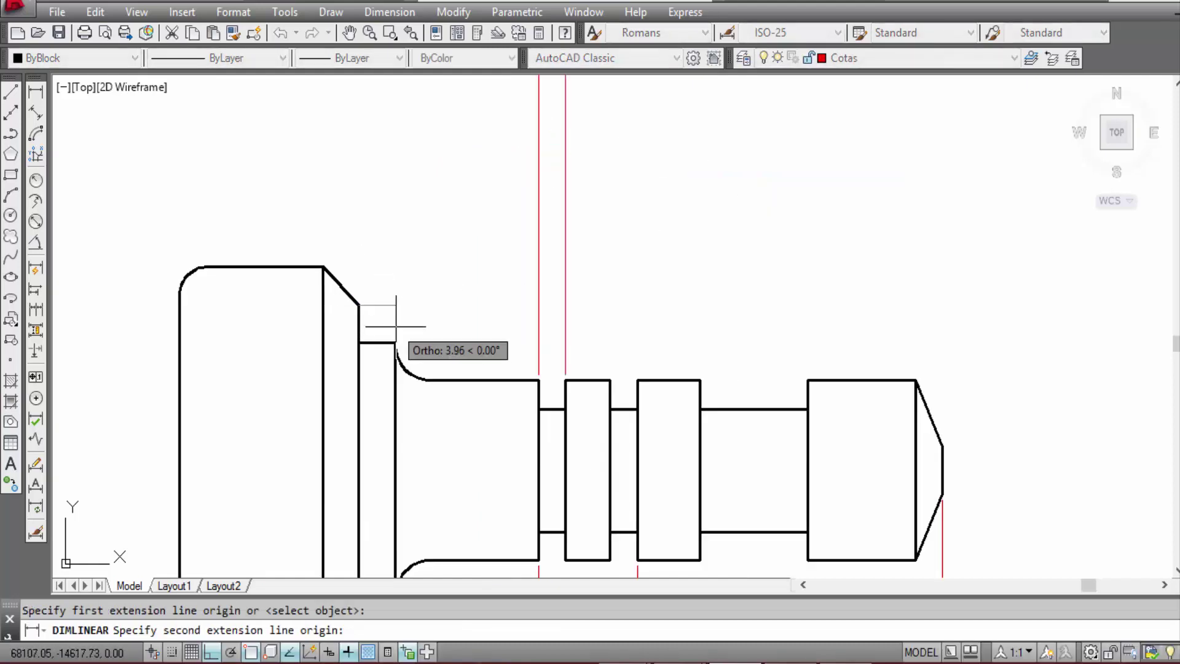
click(395, 342)
middle_drag(395, 126, 395, 295)
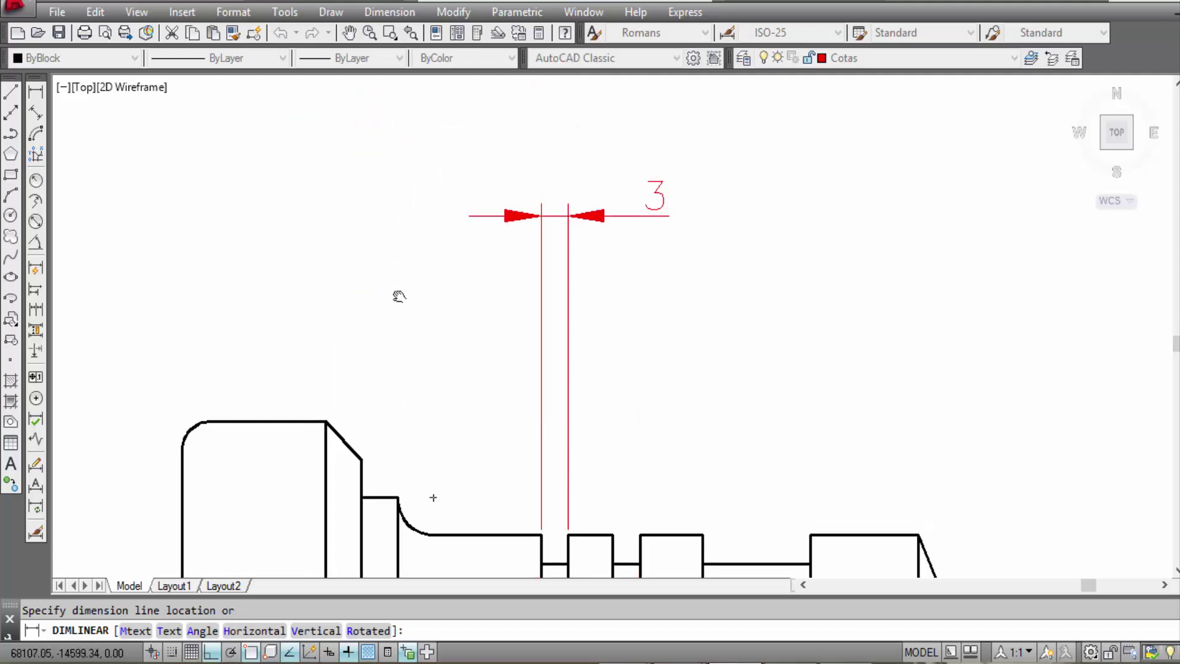
click(466, 230)
middle_drag(486, 319, 479, 374)
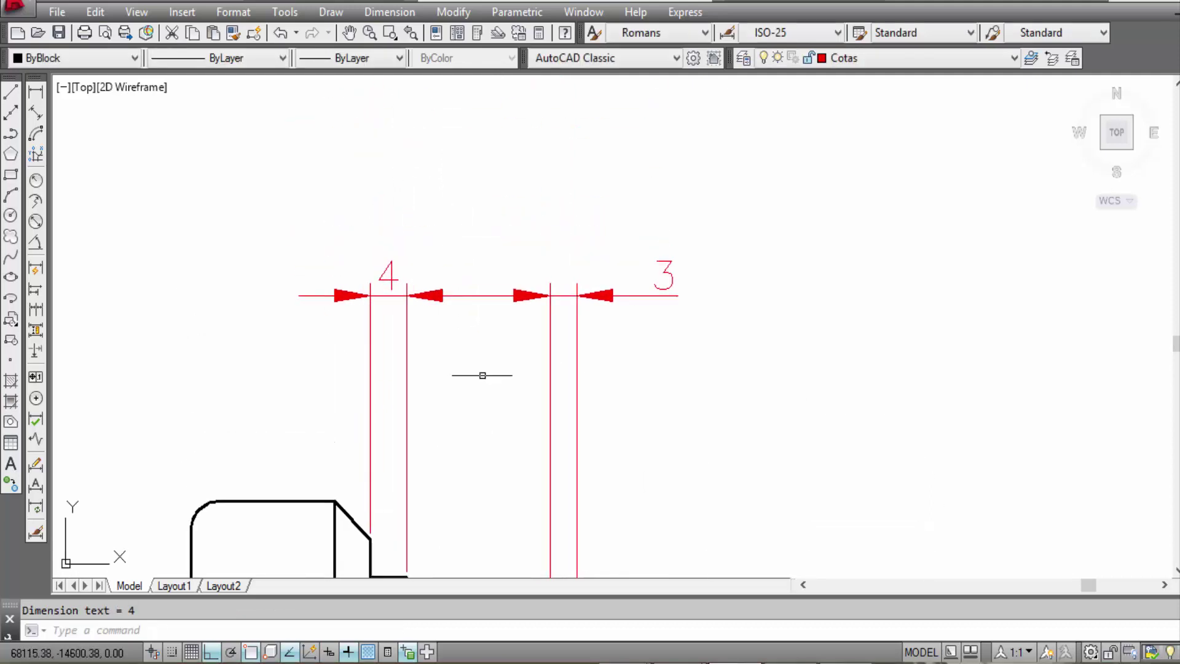
scroll(506, 374, down, 3)
scroll(466, 313, up, 2)
scroll(466, 264, up, 1)
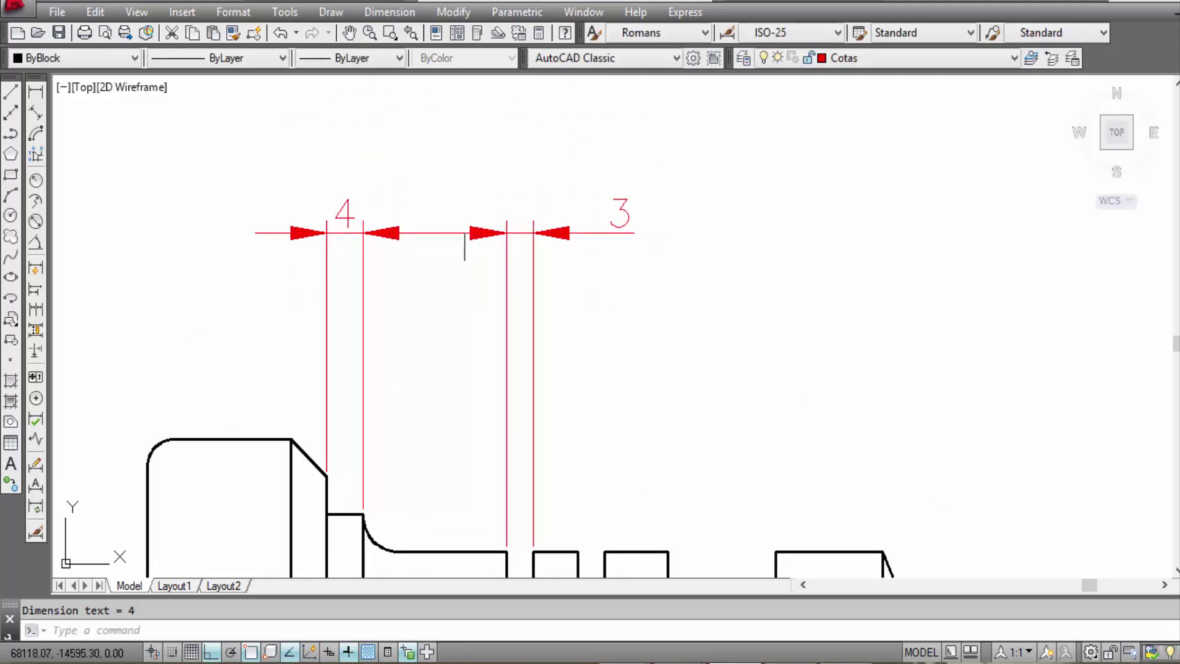
Step: Window-select and delete the mistaken 4 mm dimension
middle_drag(465, 246, 455, 232)
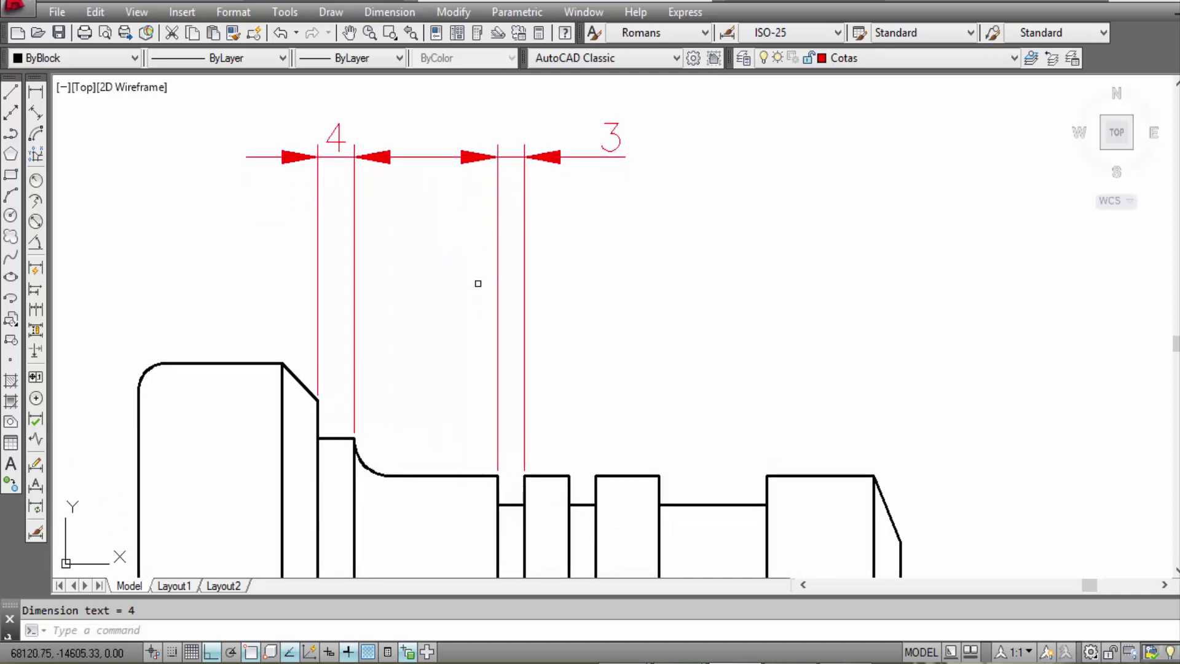
scroll(478, 283, down, 2)
middle_drag(429, 179, 437, 113)
middle_drag(461, 176, 461, 324)
scroll(430, 266, up, 2)
drag(430, 266, 379, 229)
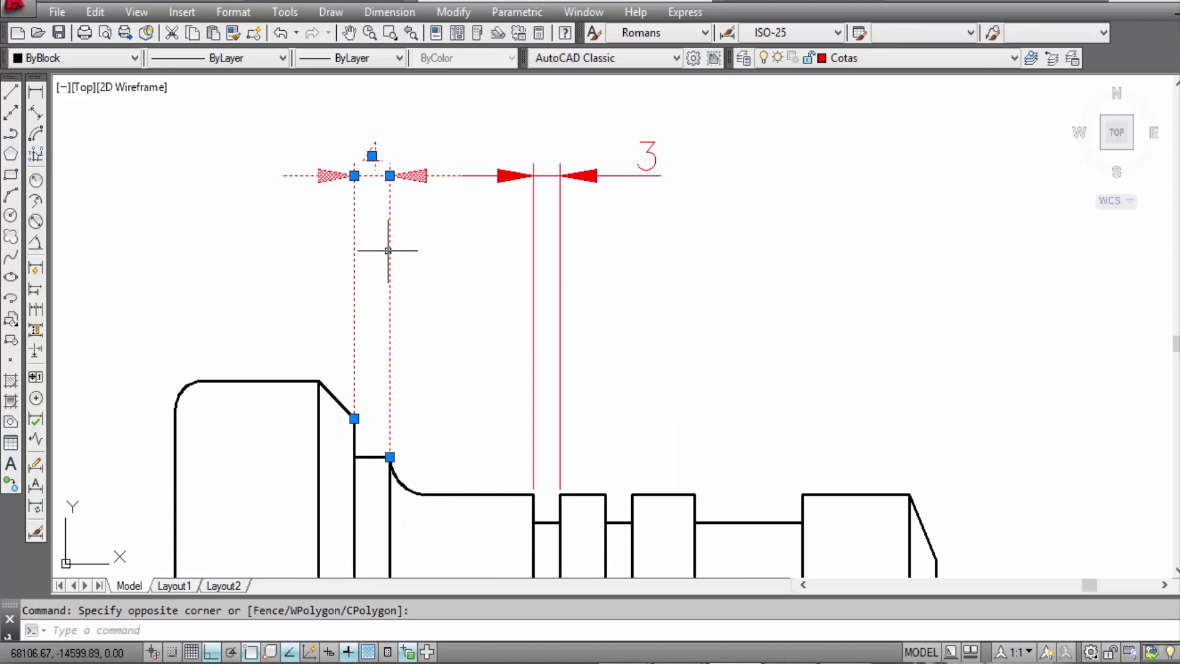
key(Delete)
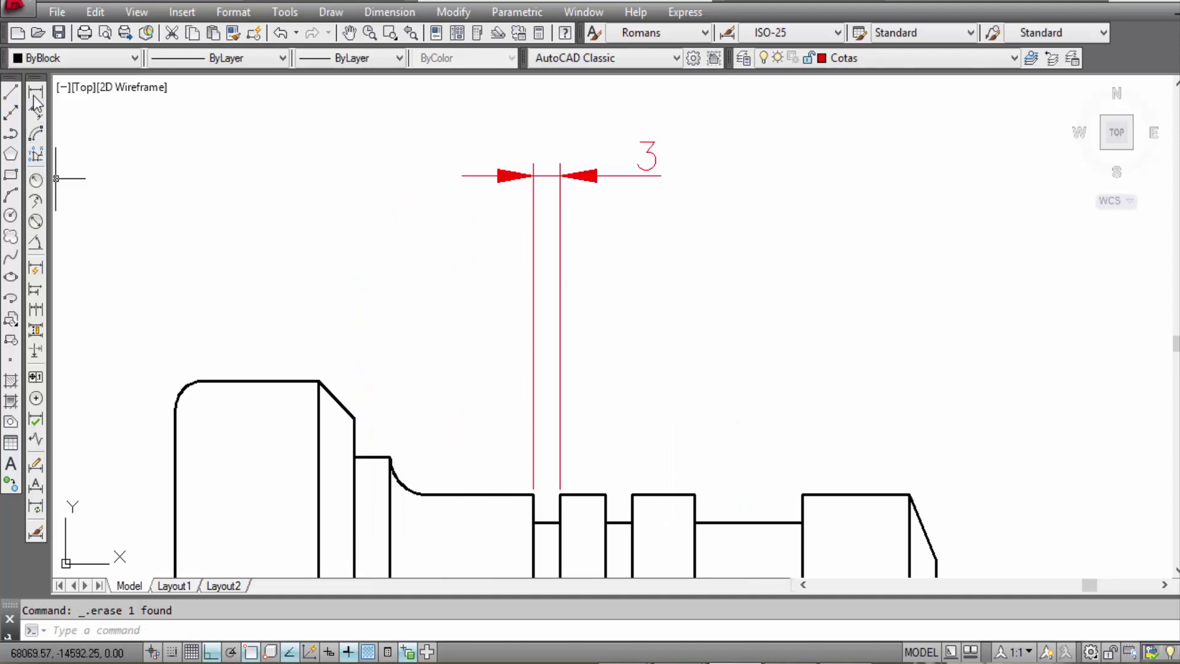
Step: Dimension the 12 mm length from the fillet end to the groove edge above the shaft
click(34, 94)
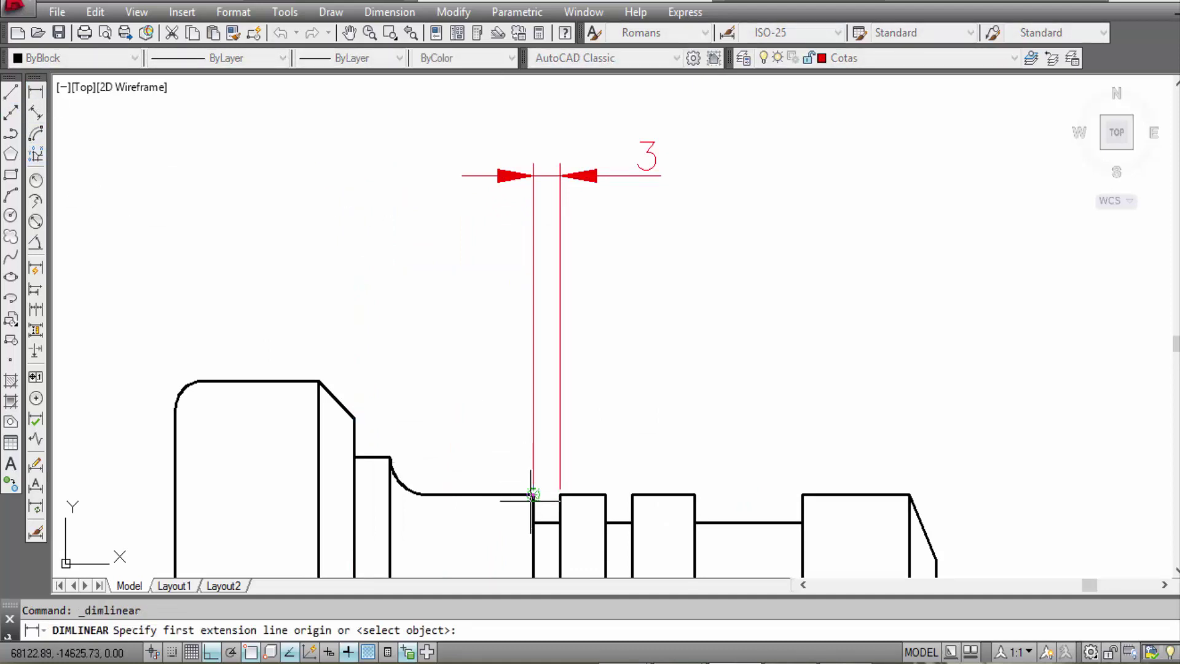
click(530, 500)
click(426, 495)
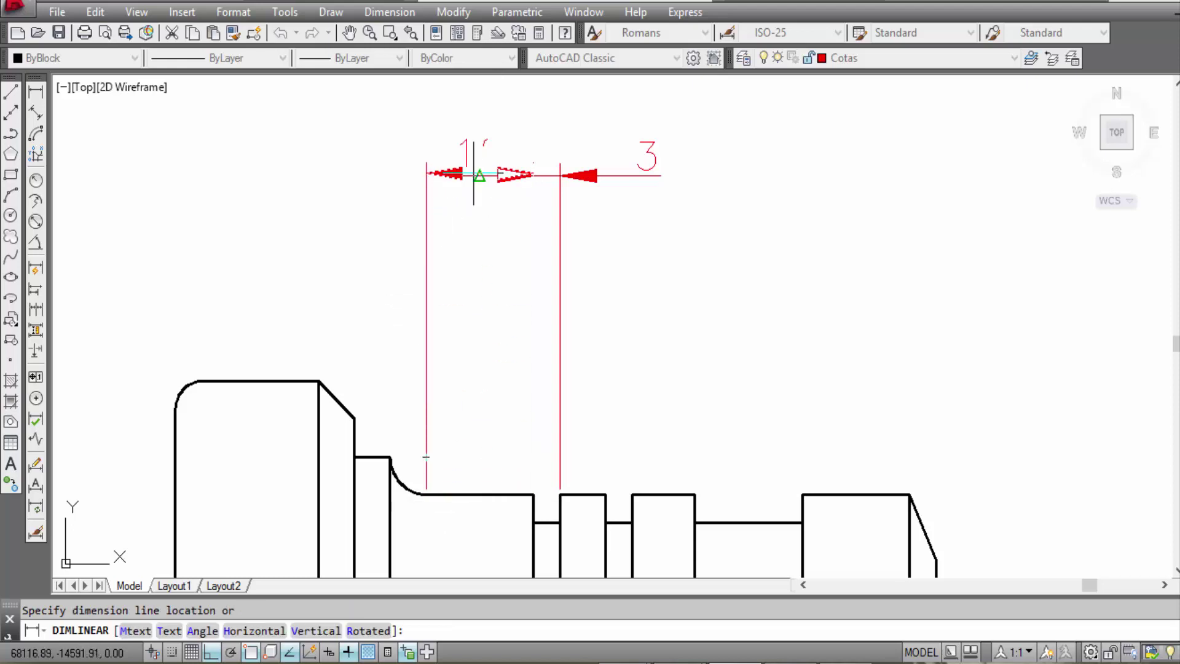
click(497, 176)
scroll(479, 283, down, 5)
scroll(484, 367, up, 3)
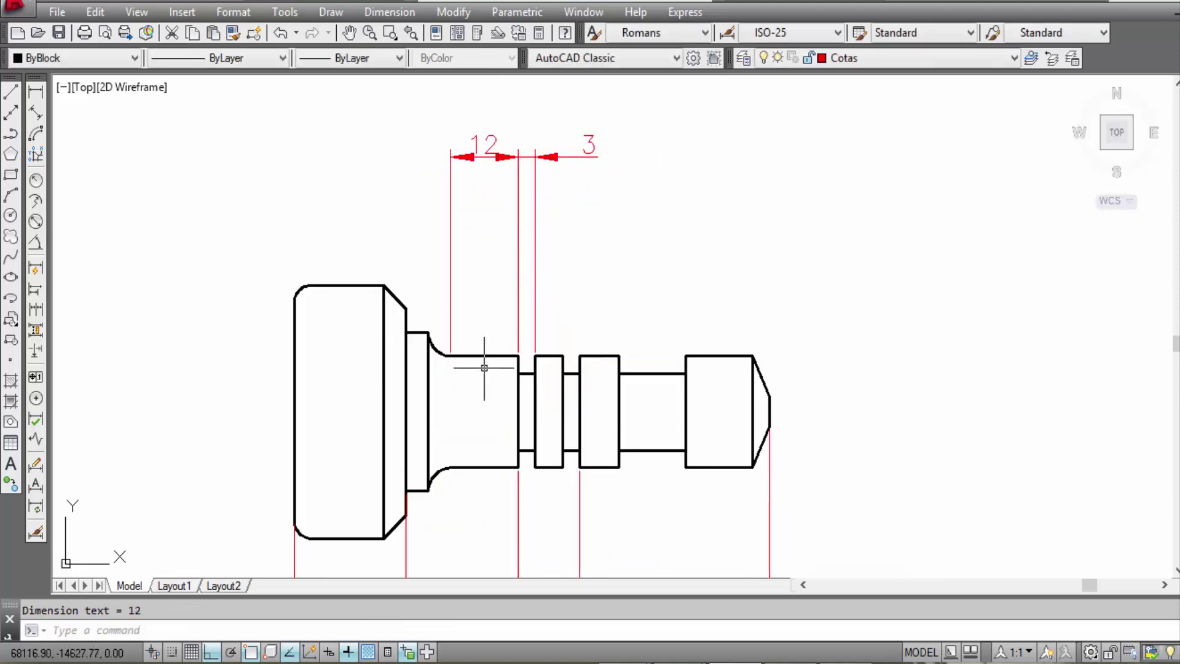
scroll(455, 357, up, 2)
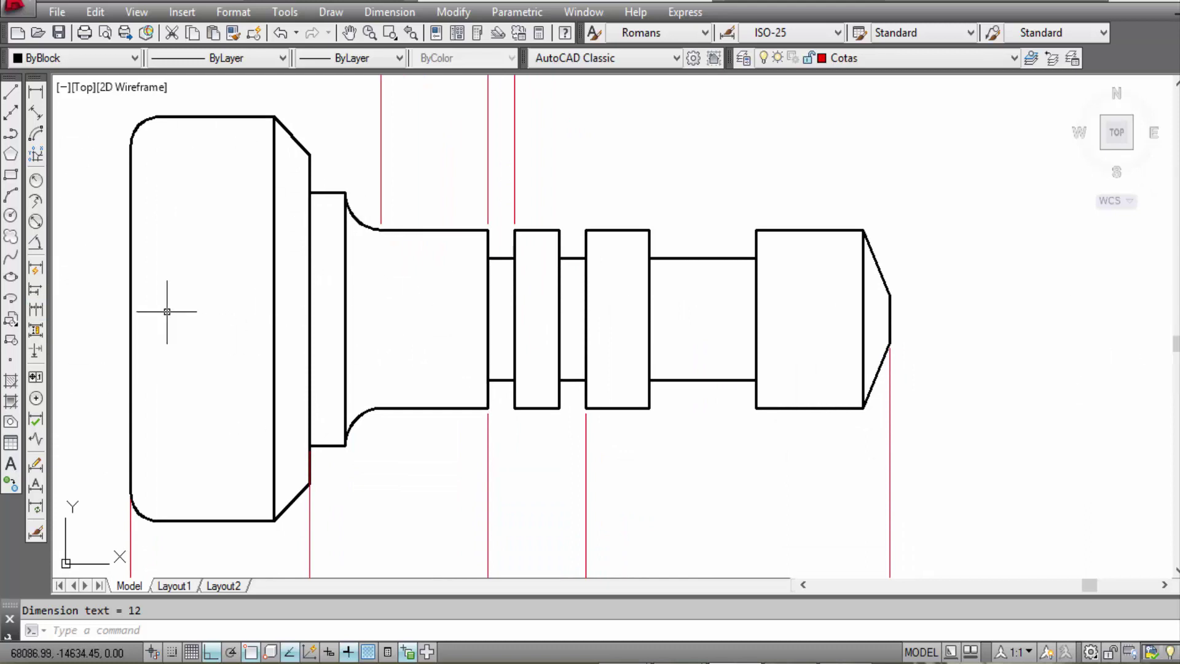
Step: Label the lower fillet R4 after cancelling a pick on the upper fillet
click(40, 188)
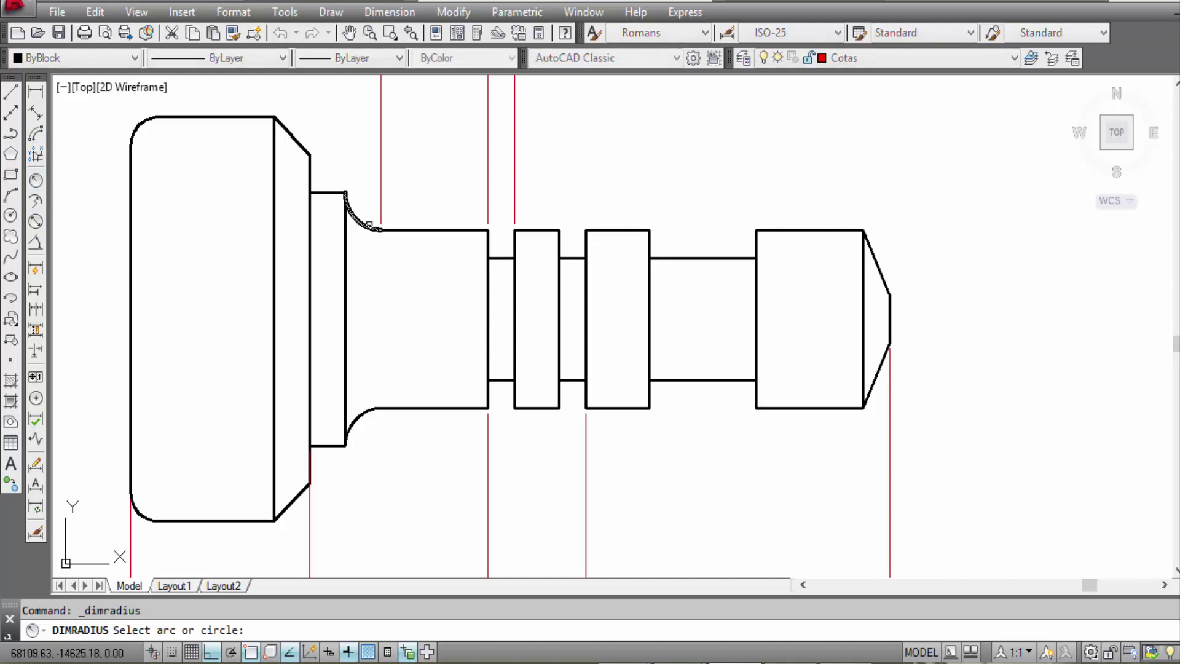
click(356, 218)
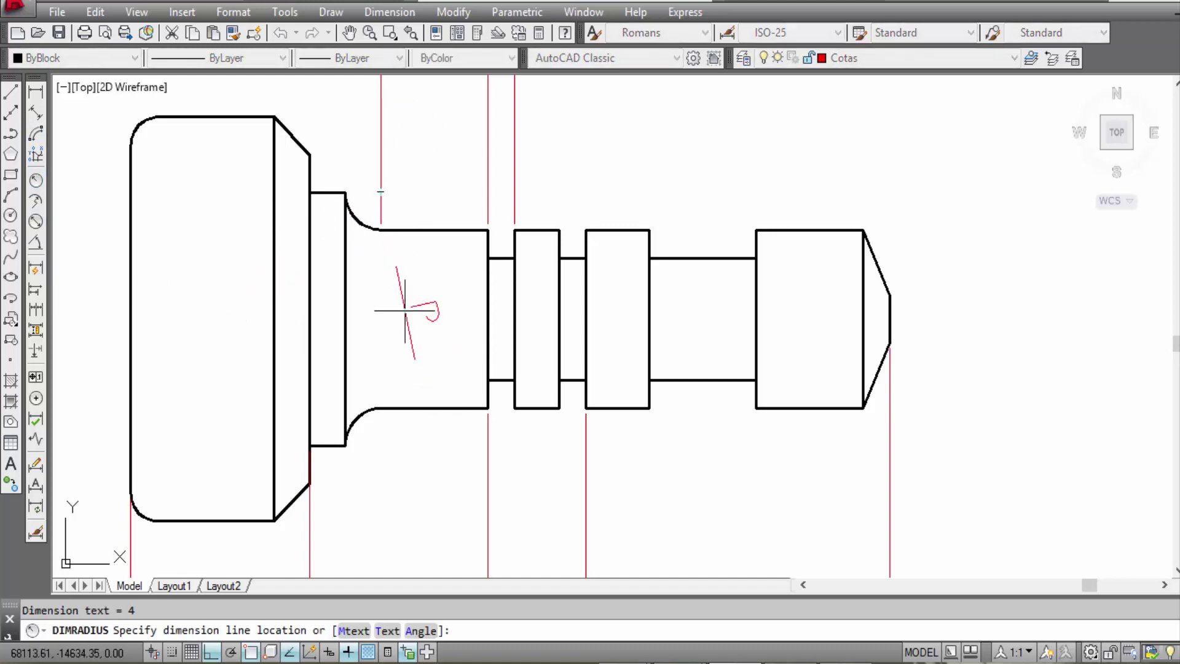
scroll(410, 304, down, 2)
key(Escape)
right_click(578, 155)
click(639, 167)
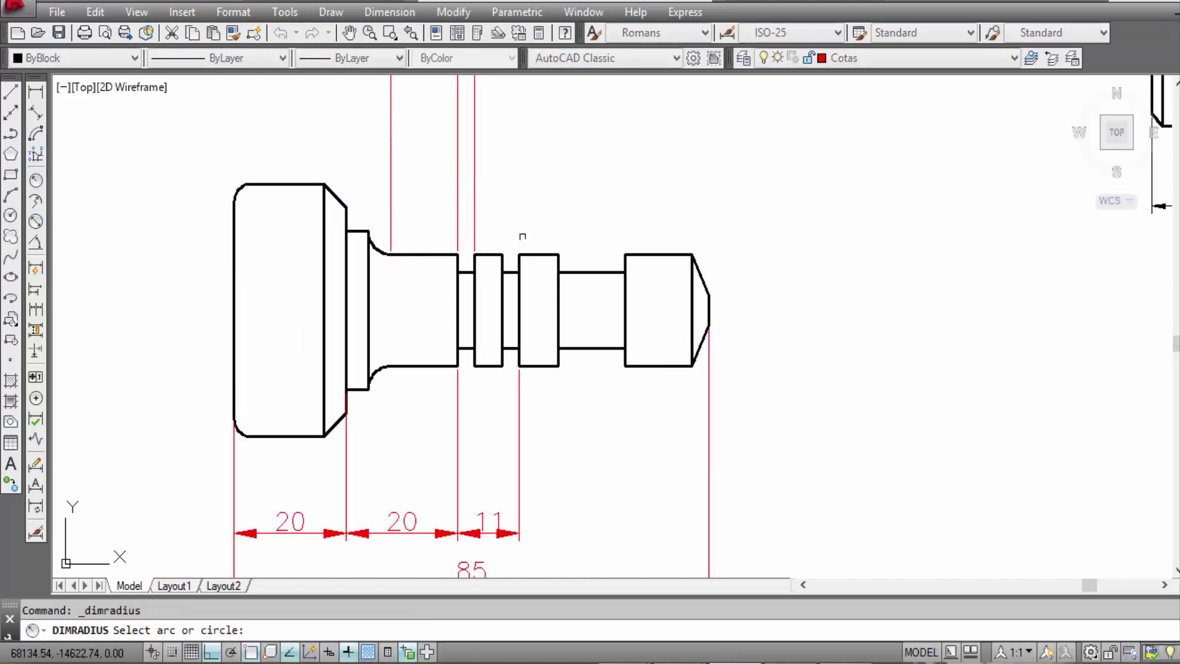
click(380, 369)
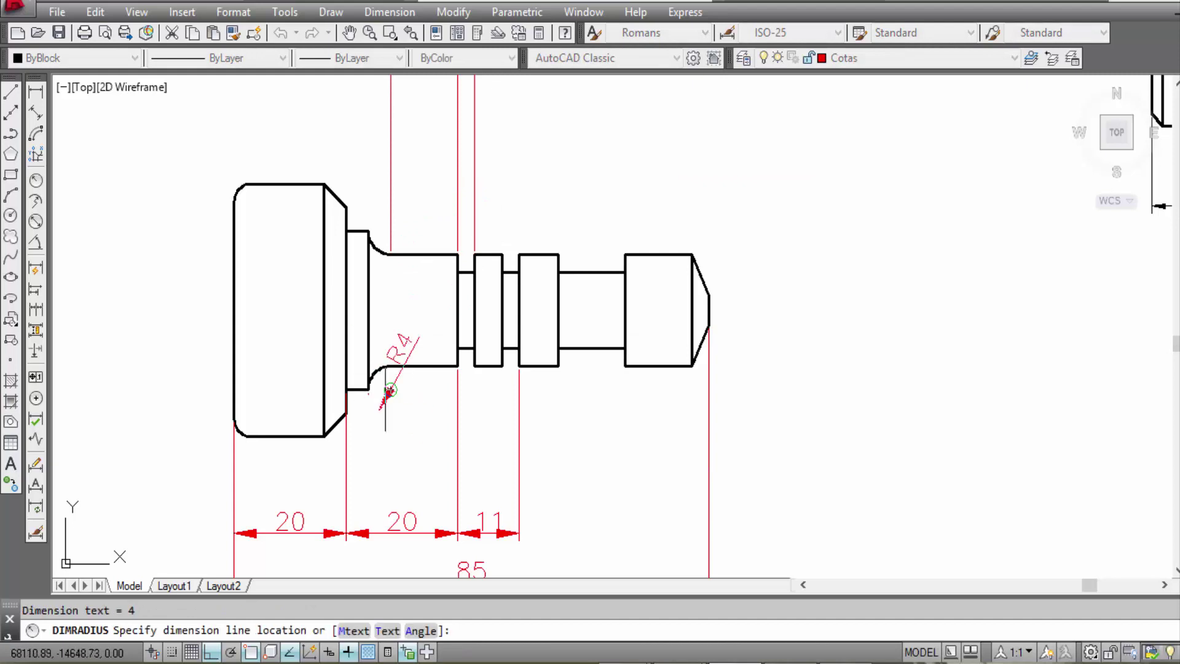
click(413, 443)
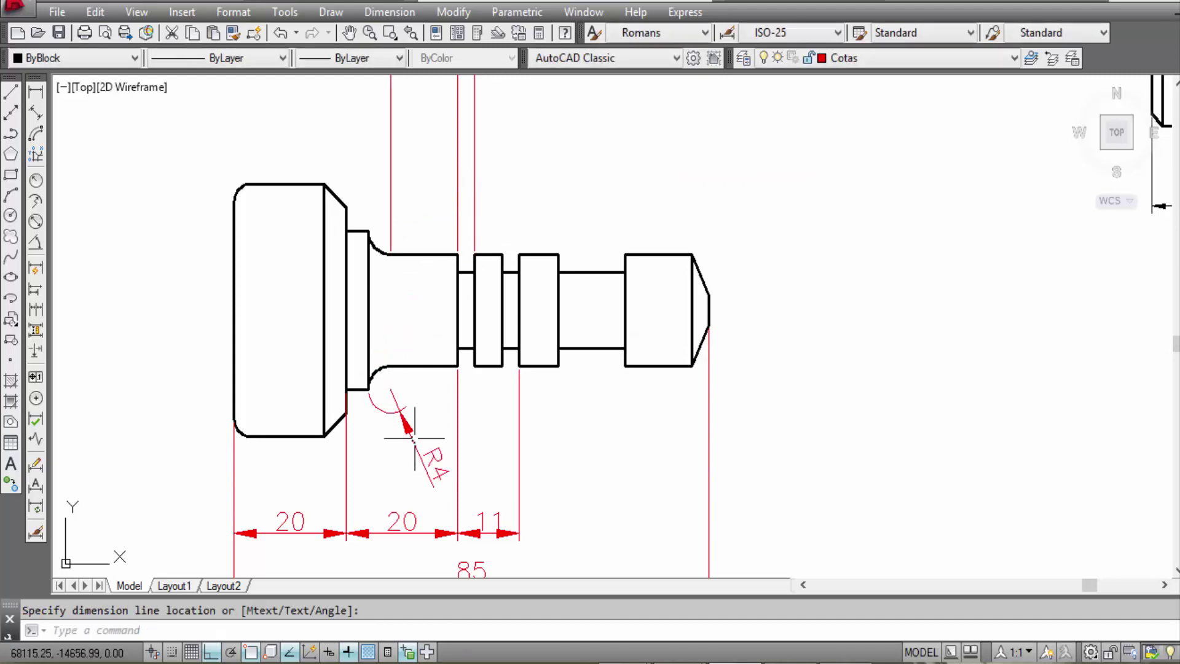
scroll(441, 376, down, 2)
Step: Label the head's rounded top-left corner R3, then cancel the extra radius command
right_click(271, 198)
click(321, 206)
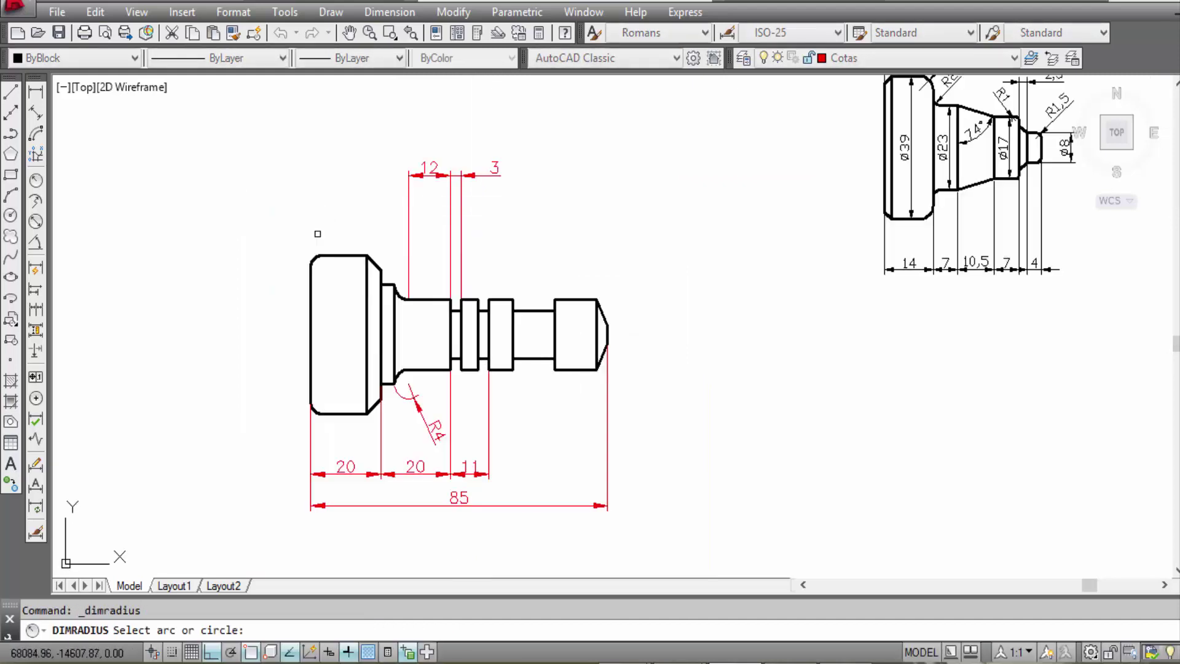
scroll(316, 237, up, 2)
click(301, 287)
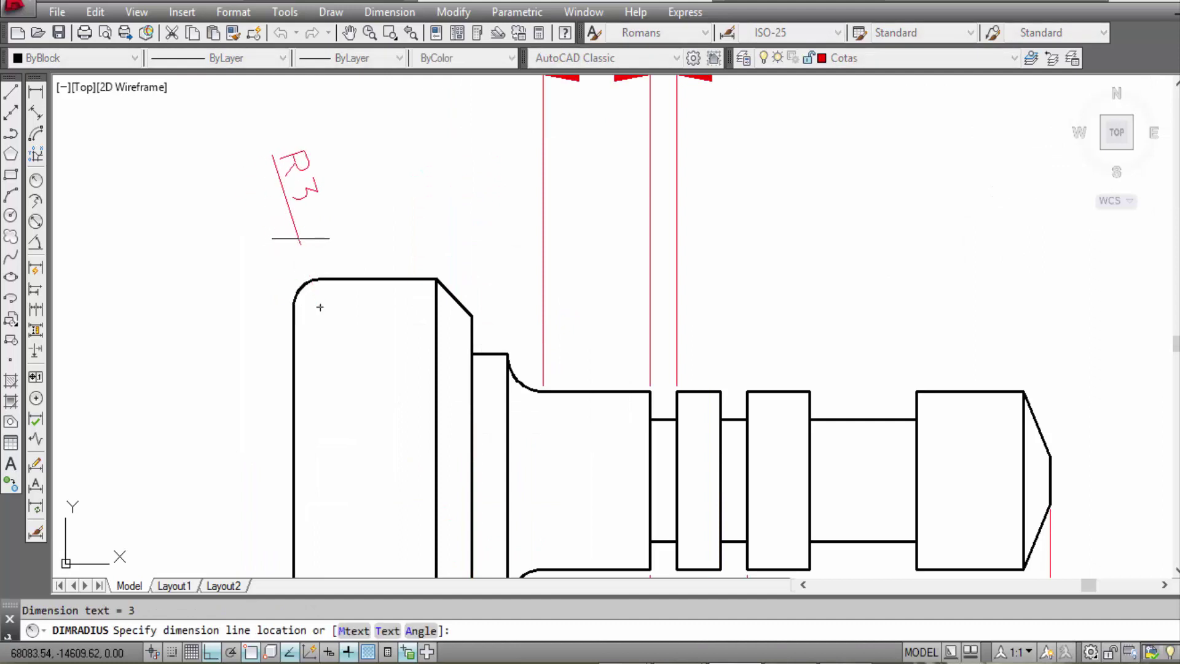
click(365, 225)
scroll(356, 221, down, 2)
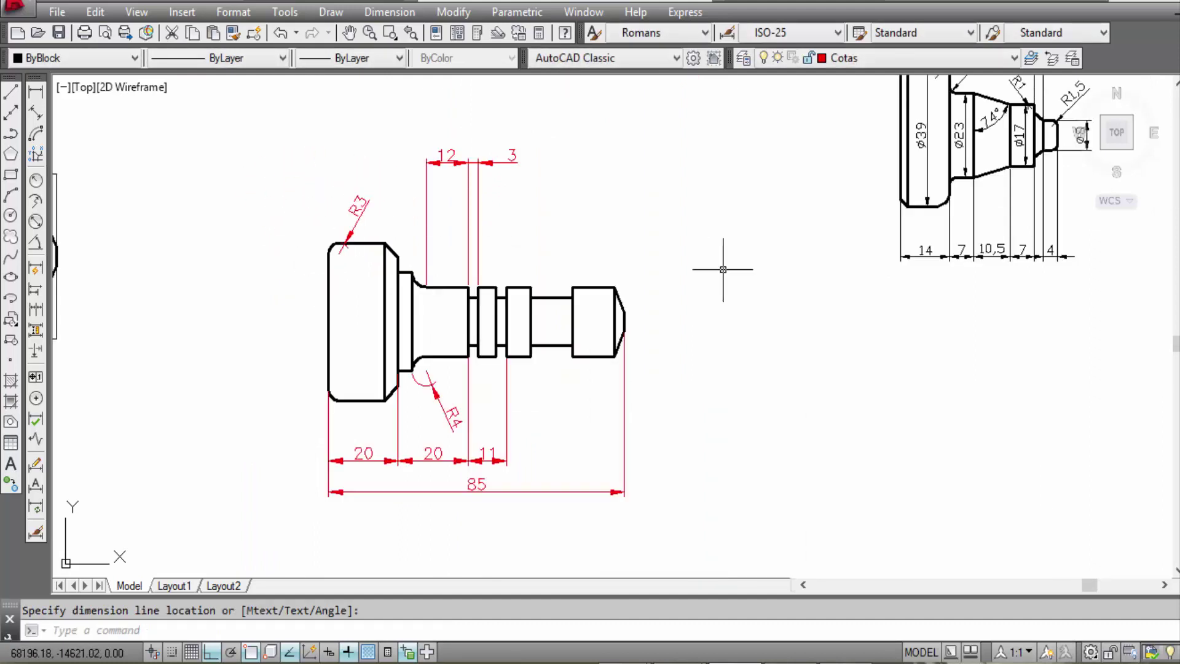
right_click(654, 179)
click(707, 187)
scroll(556, 390, up, 2)
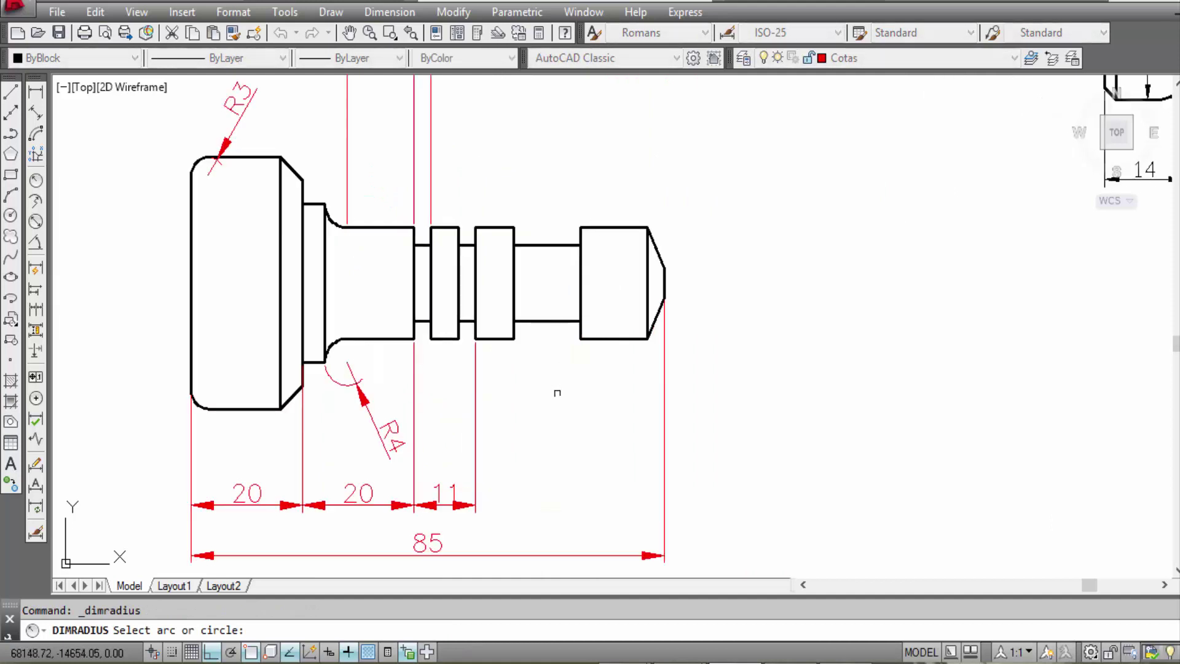
scroll(518, 389, down, 2)
key(Escape)
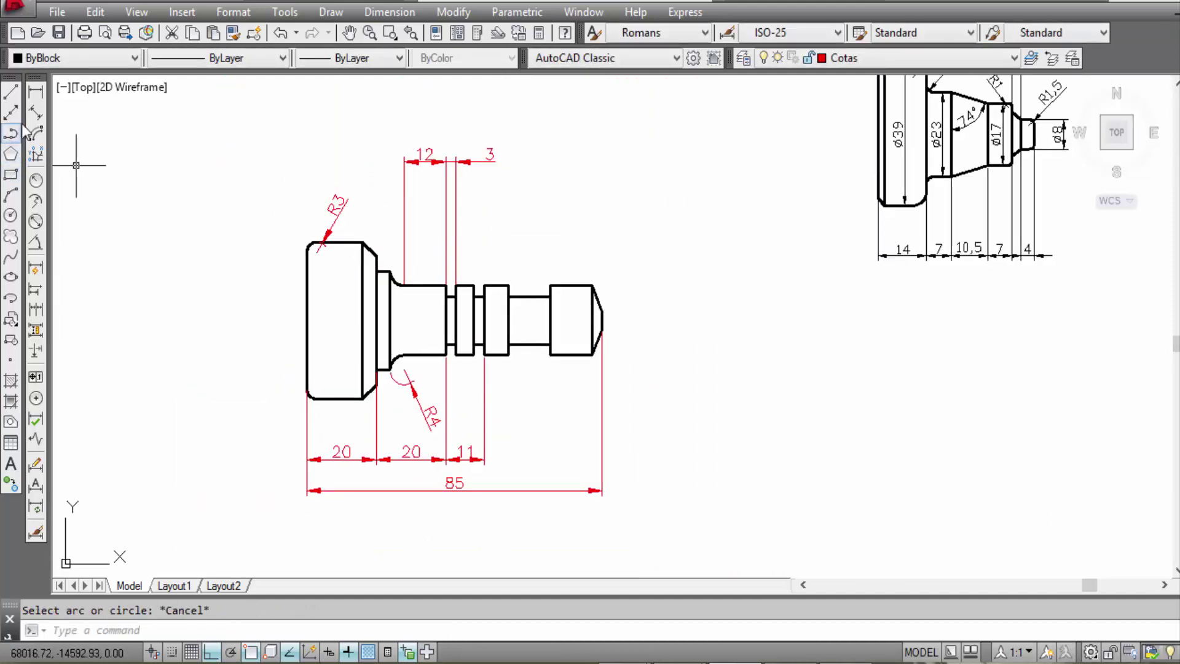
Step: Dimension the 12 mm thin section between the collars below the shaft
click(36, 92)
scroll(532, 493, up, 1)
middle_drag(556, 461, 500, 395)
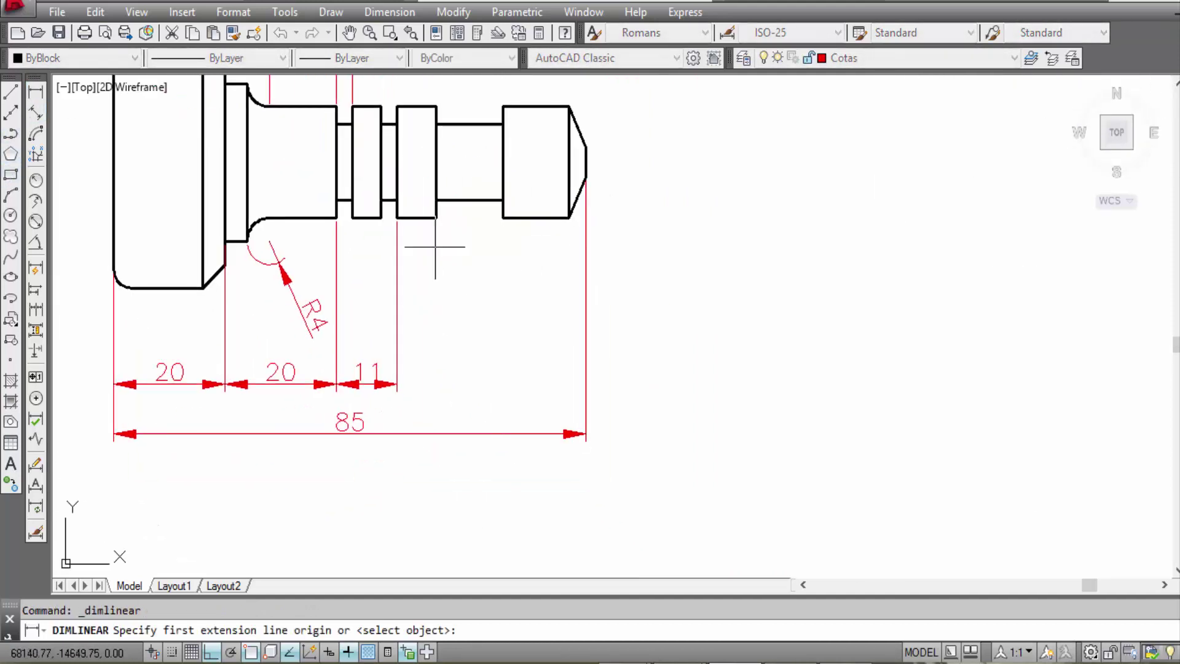
scroll(430, 246, up, 1)
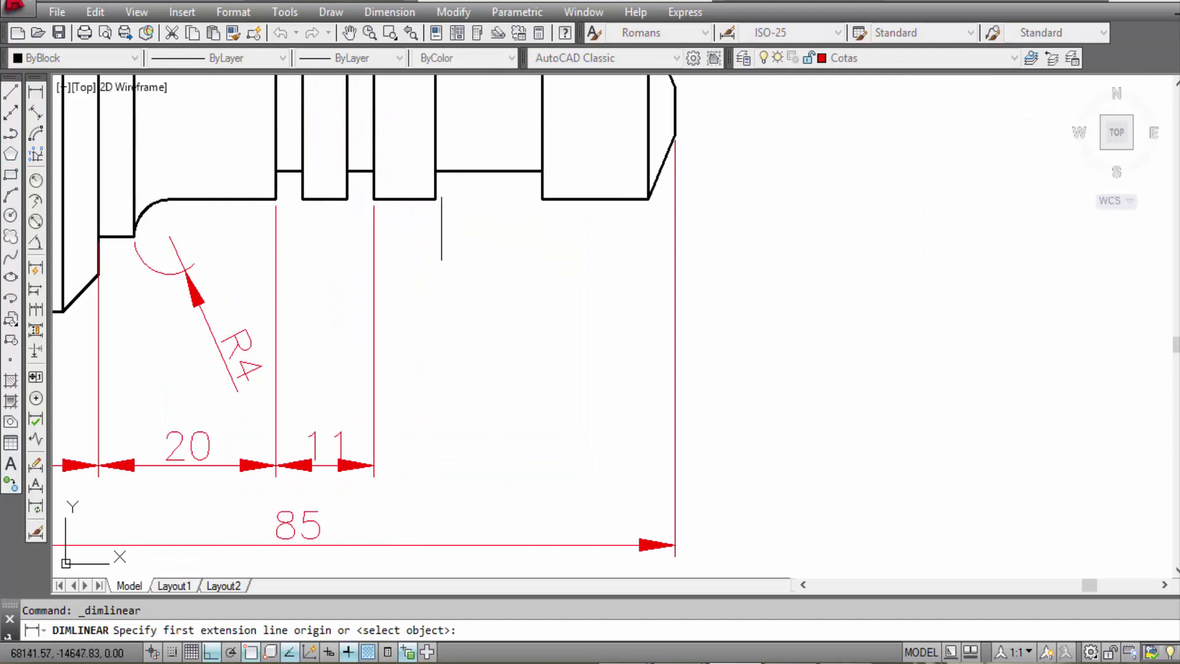
scroll(441, 229, down, 2)
click(440, 217)
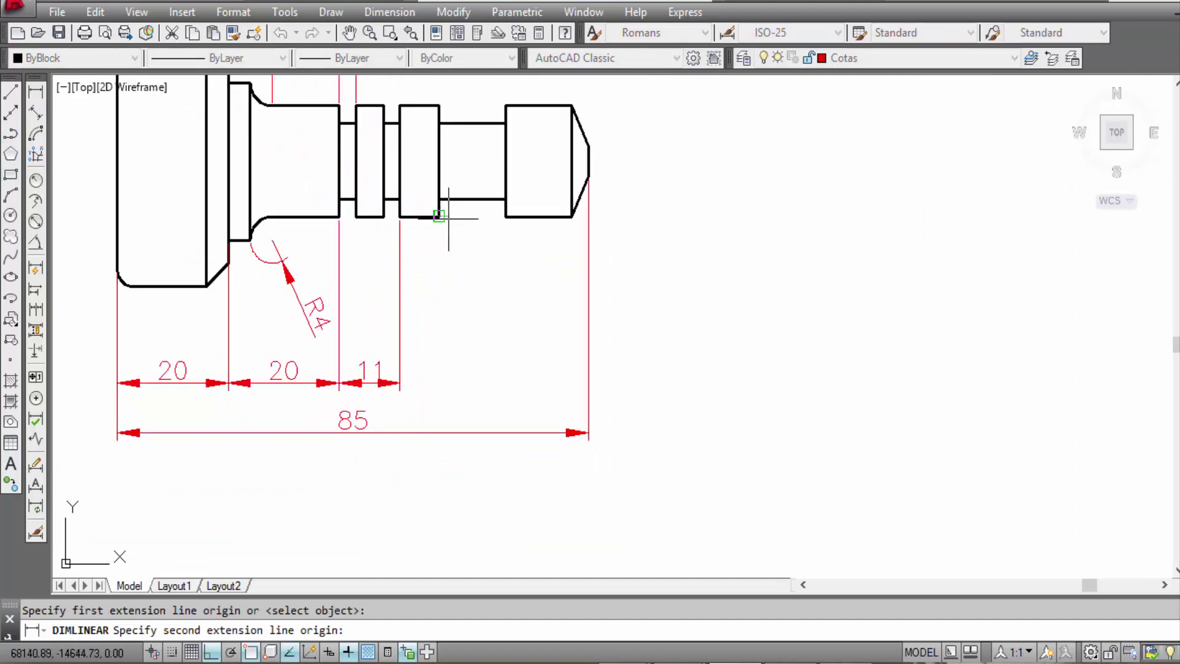
click(505, 216)
click(397, 383)
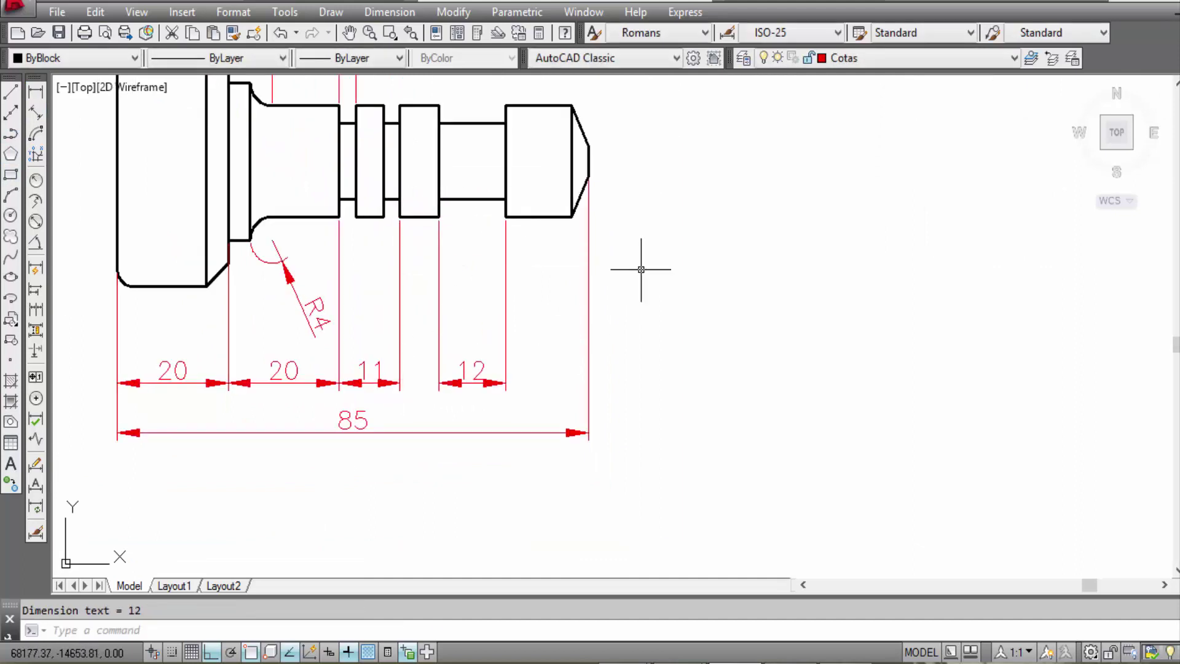
Step: Add a 15 dimension for the chamfered right end section, in line with the bottom row
right_click(660, 183)
click(706, 203)
middle_drag(573, 262, 563, 320)
click(512, 302)
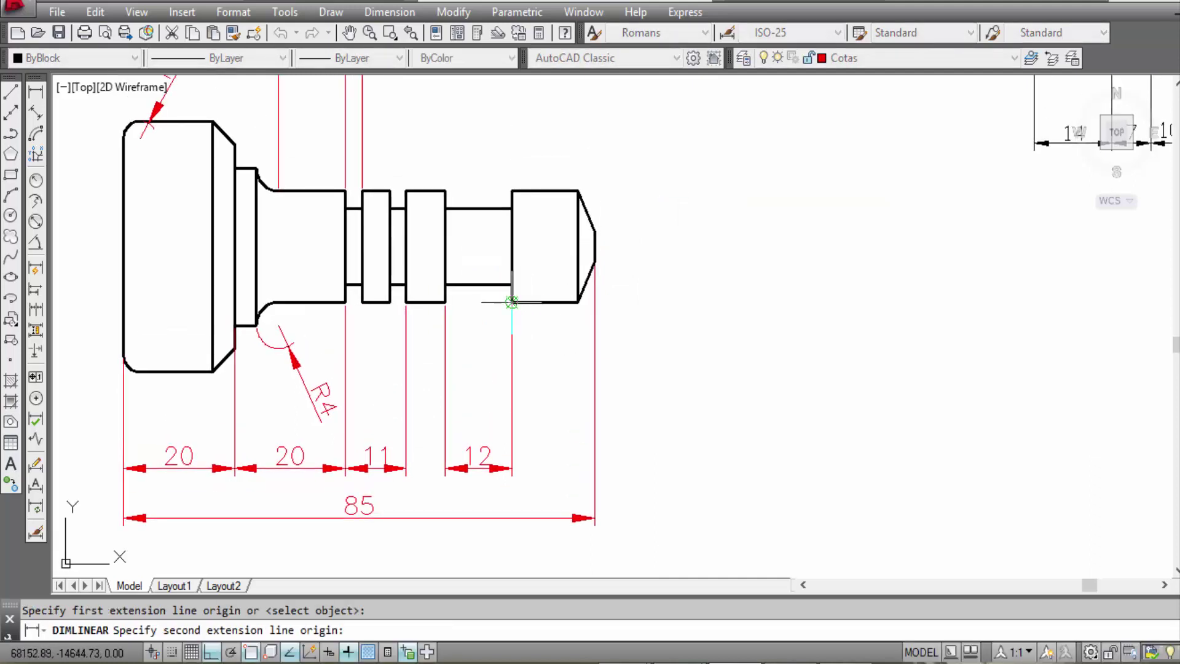
click(594, 262)
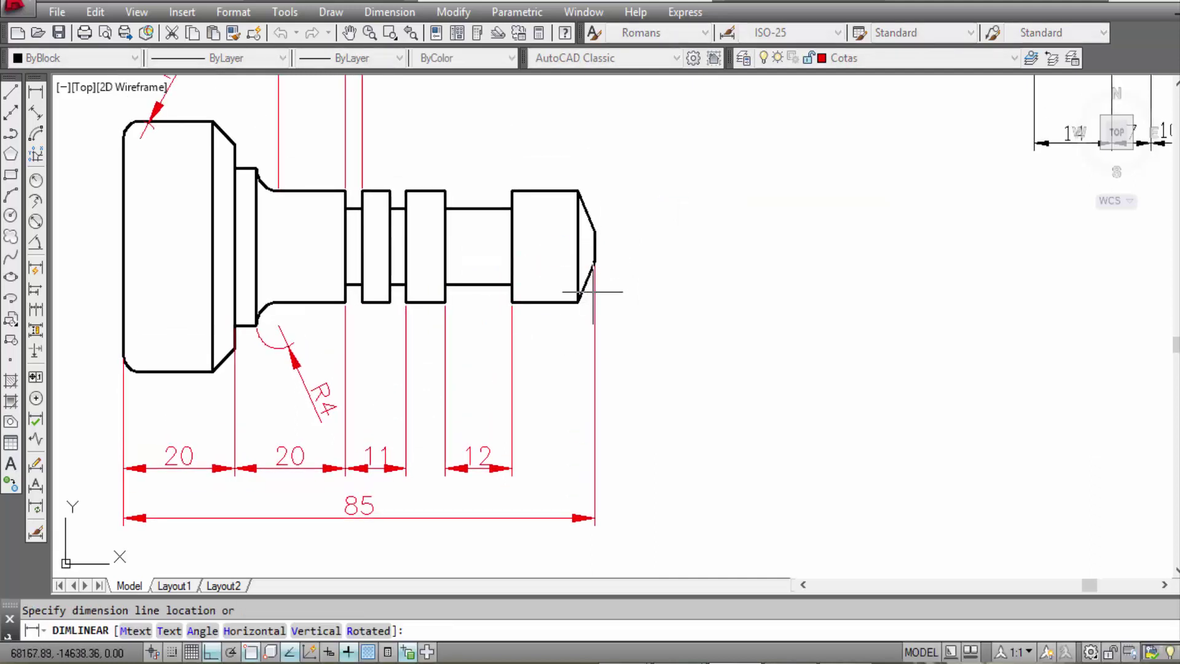
click(517, 467)
scroll(623, 417, down, 2)
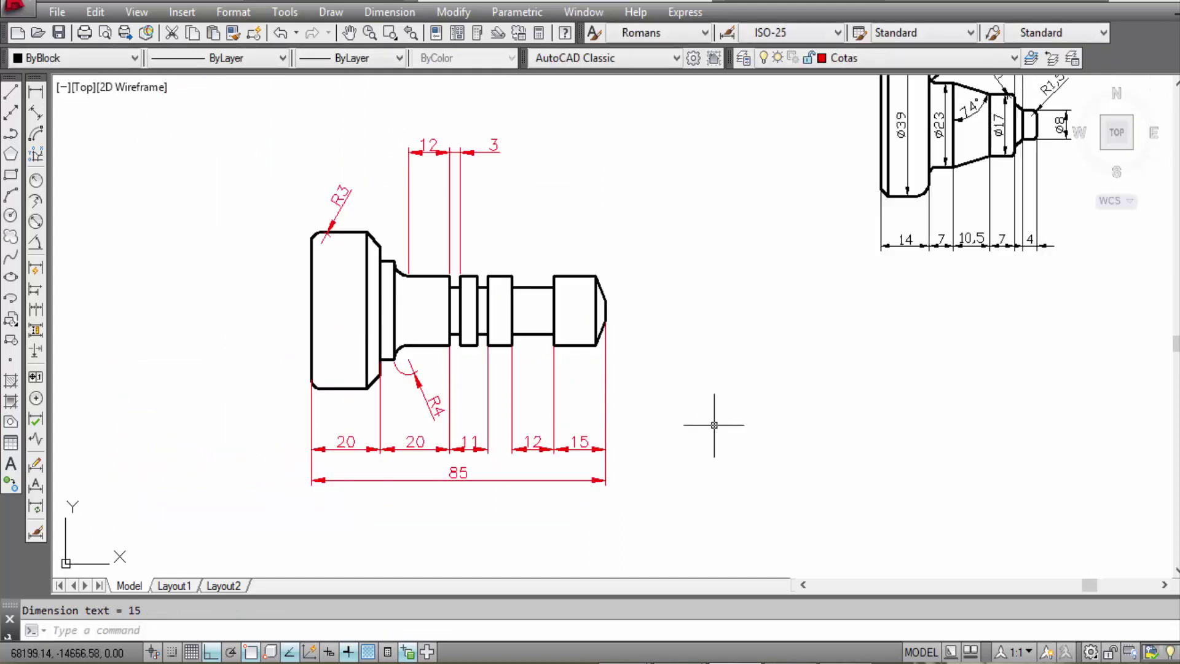
scroll(464, 416, up, 2)
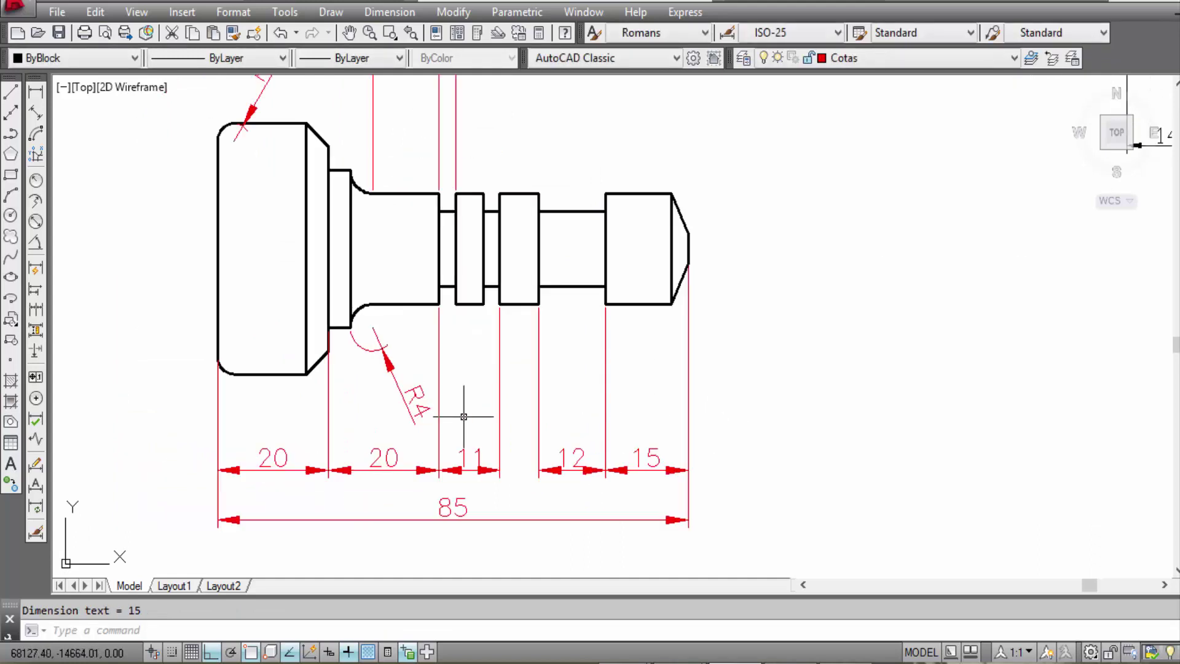
scroll(493, 356, down, 2)
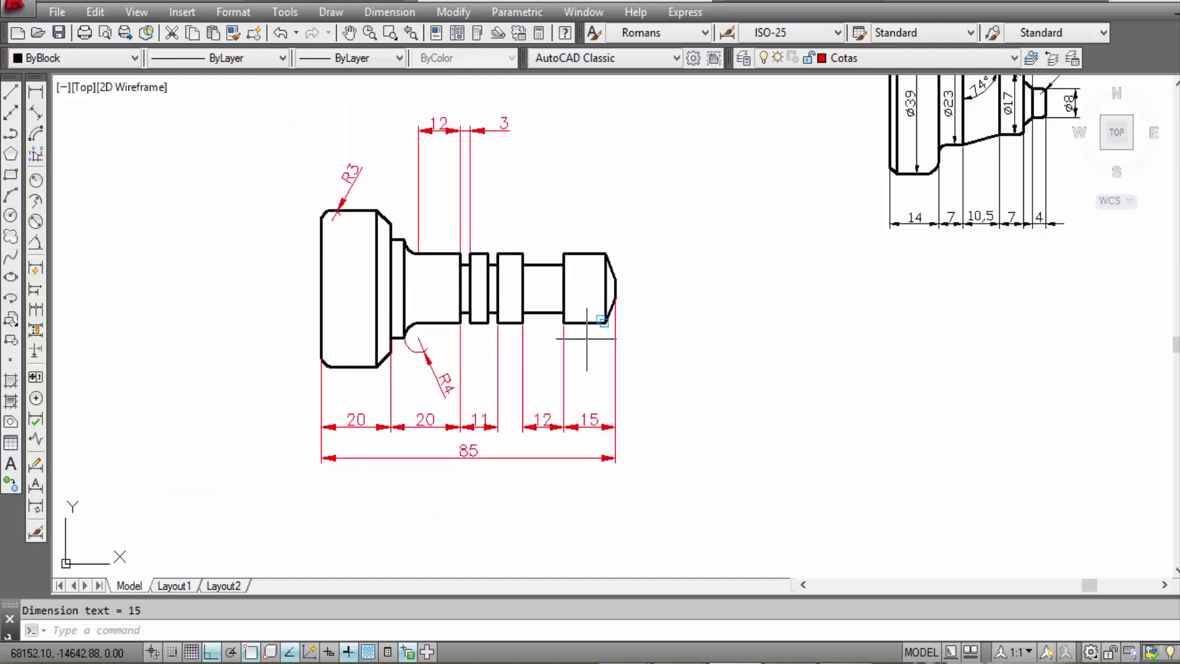
scroll(492, 144, up, 2)
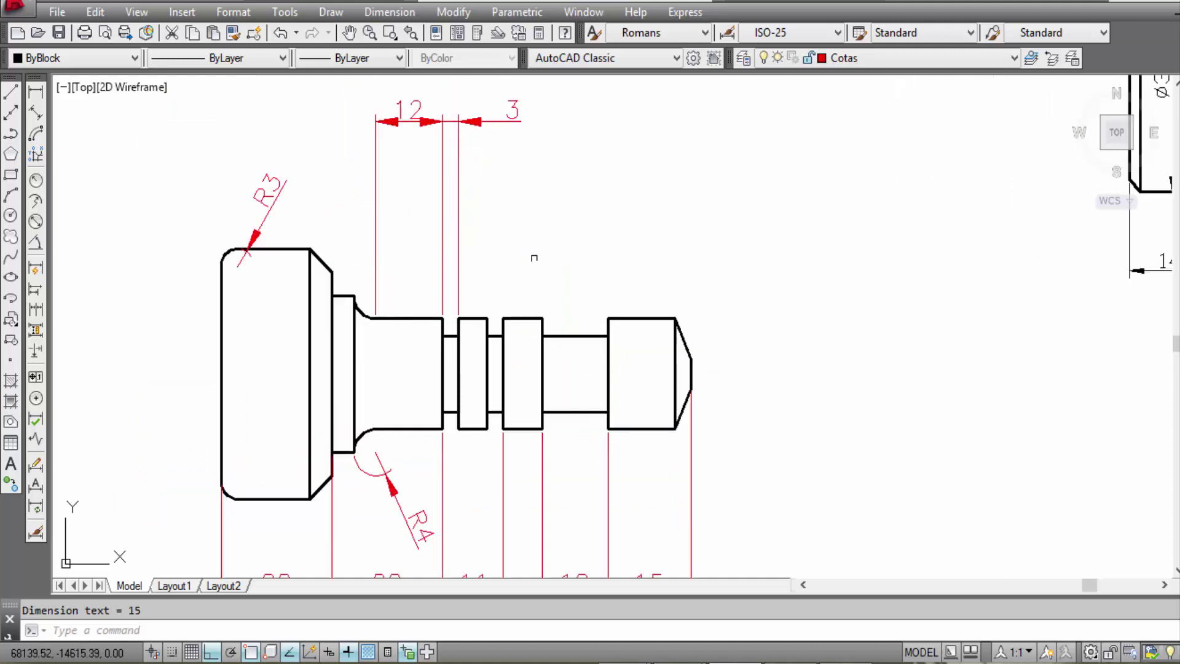
middle_drag(503, 352, 448, 220)
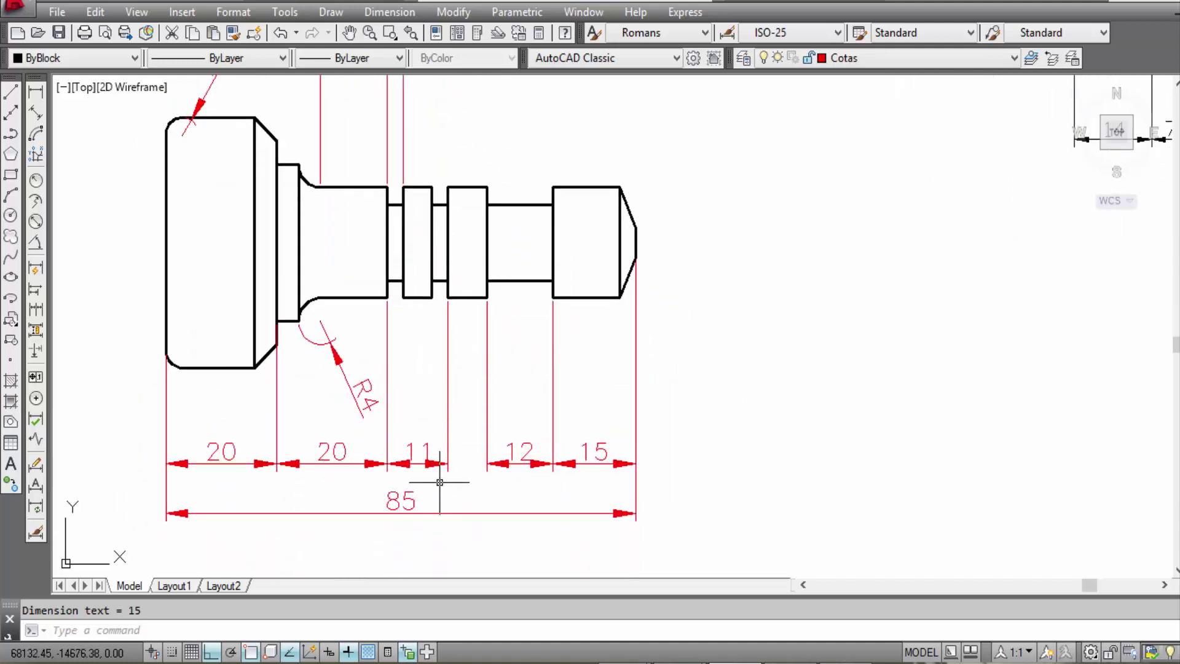
middle_drag(483, 440, 477, 438)
scroll(523, 409, down, 2)
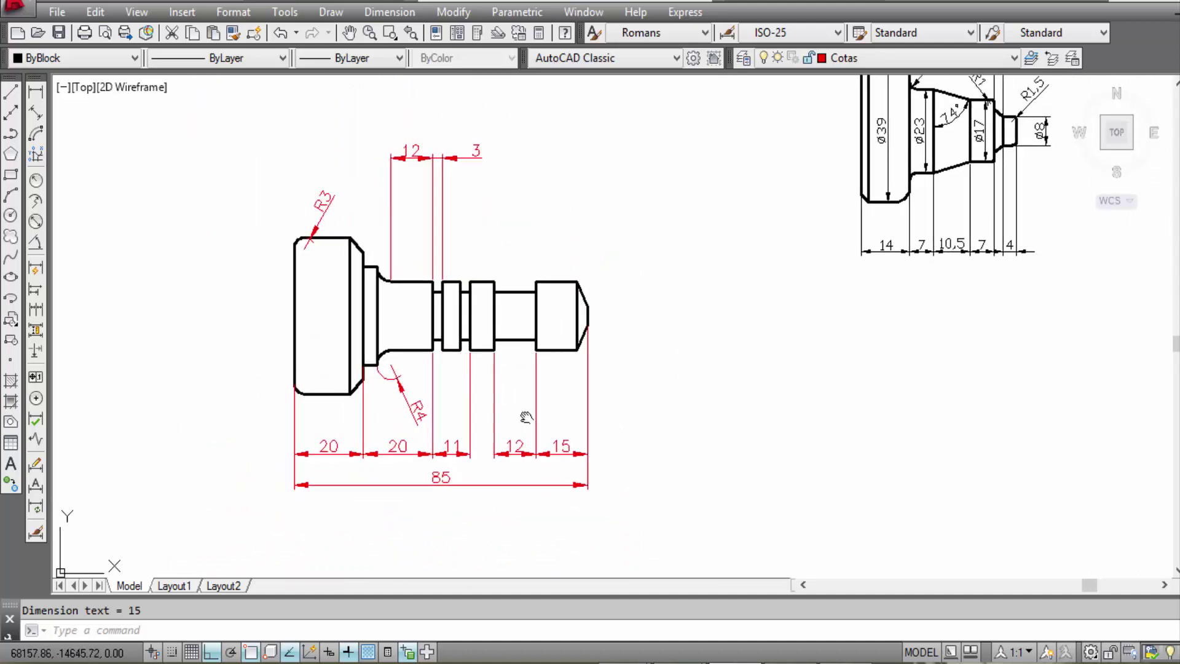
scroll(553, 344, down, 1)
right_click(651, 265)
Step: Dimension the shaft's flat right tip vertically, placing the 5 dimension to its right
click(688, 279)
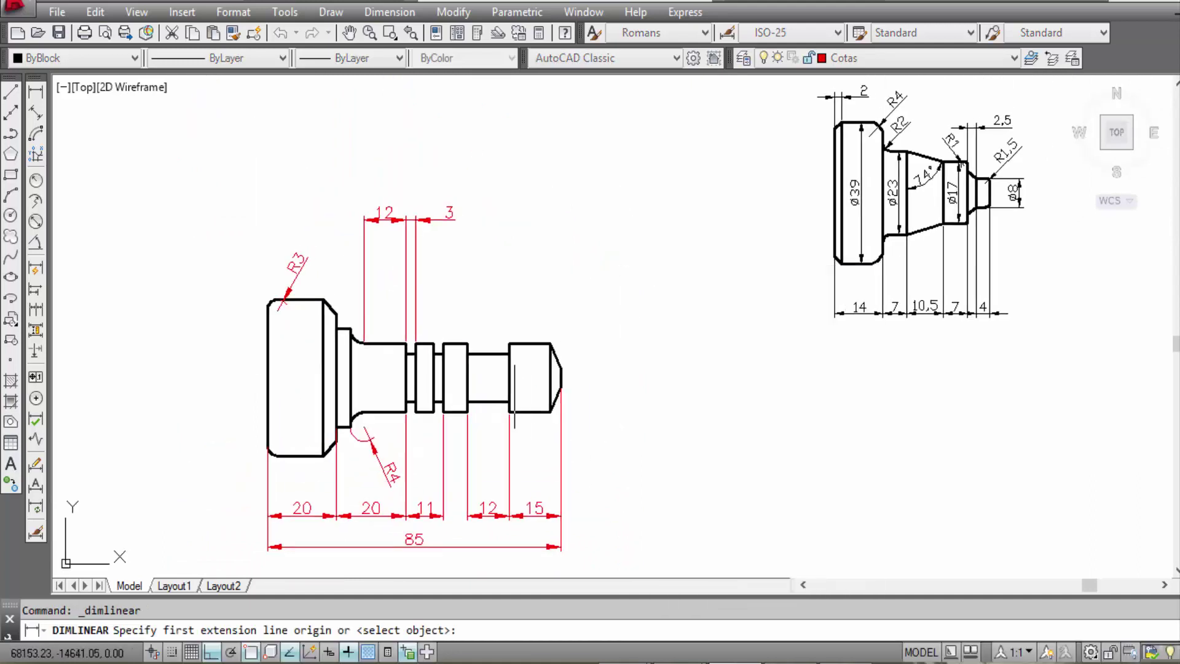
scroll(633, 360, up, 5)
middle_drag(633, 361, 500, 337)
click(488, 333)
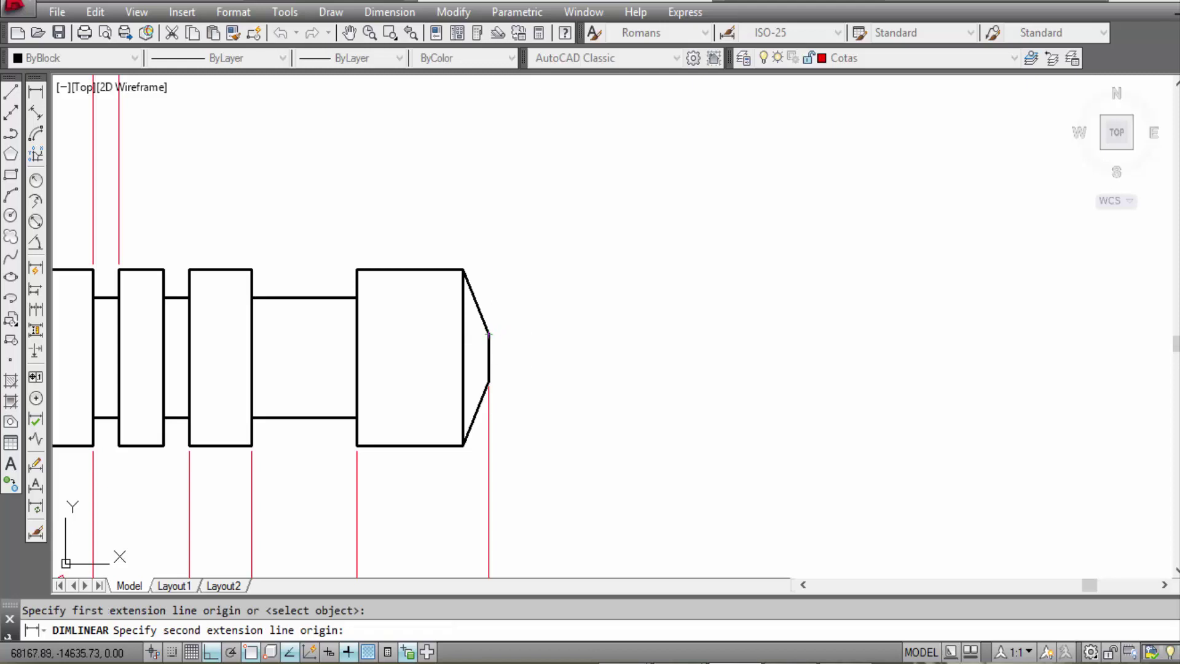
click(489, 381)
scroll(600, 381, down, 2)
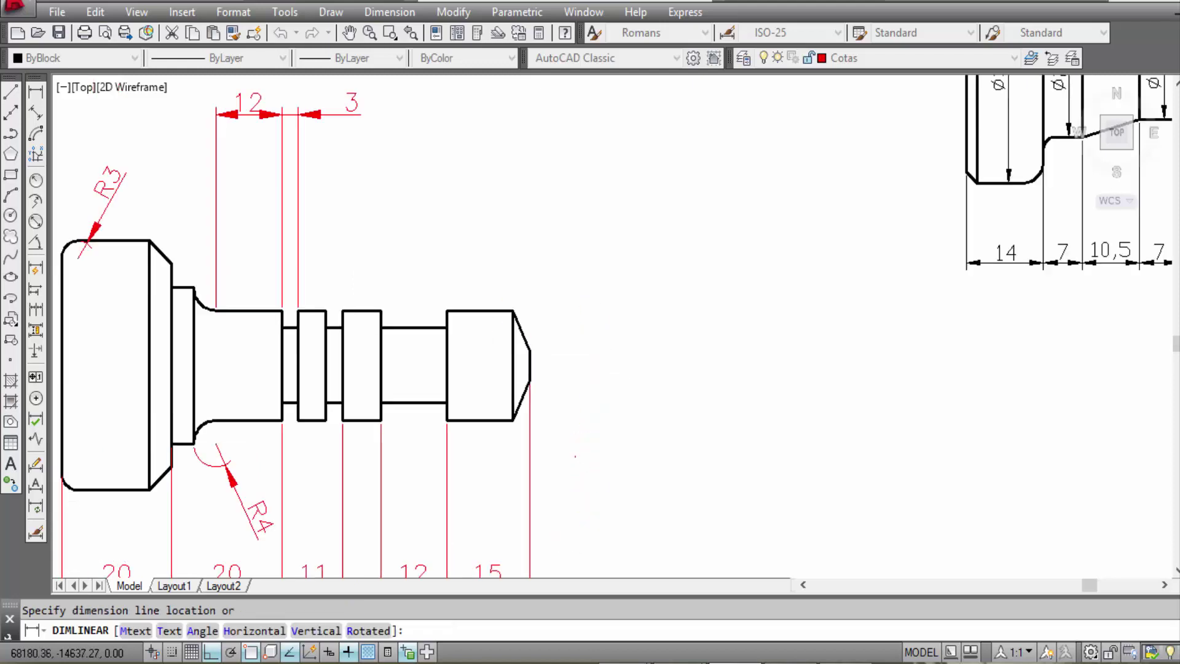
scroll(601, 384, up, 2)
key(Escape)
right_click(565, 275)
click(595, 286)
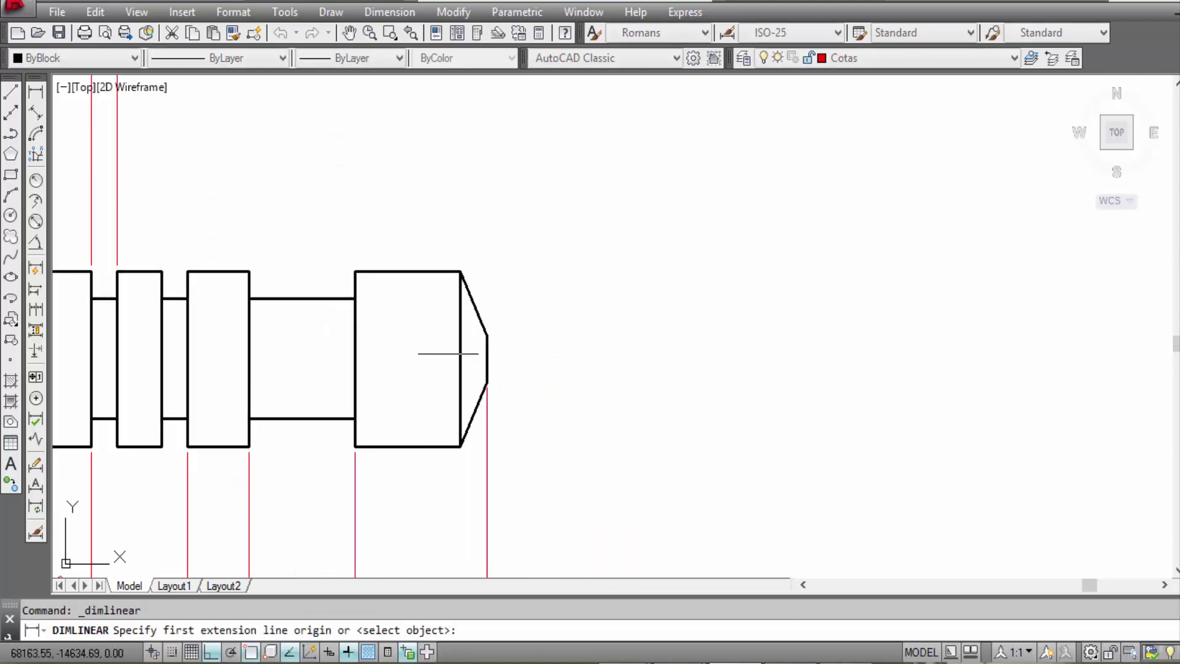
scroll(452, 356, up, 4)
click(534, 414)
click(542, 298)
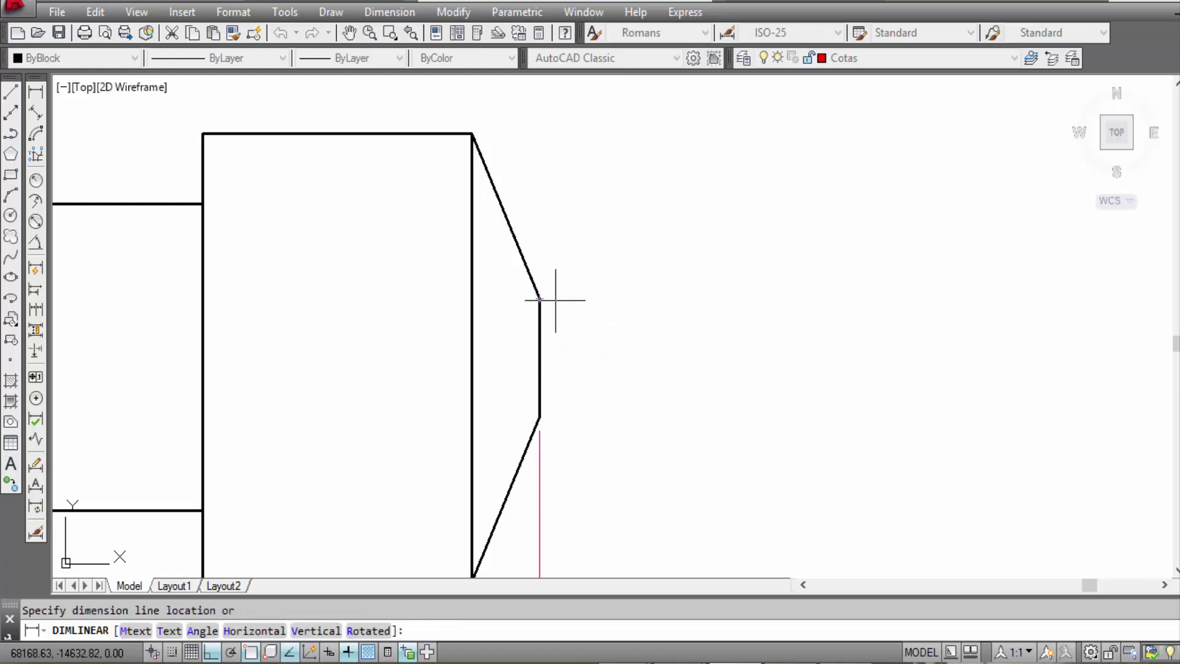
scroll(679, 332, down, 3)
scroll(680, 335, down, 1)
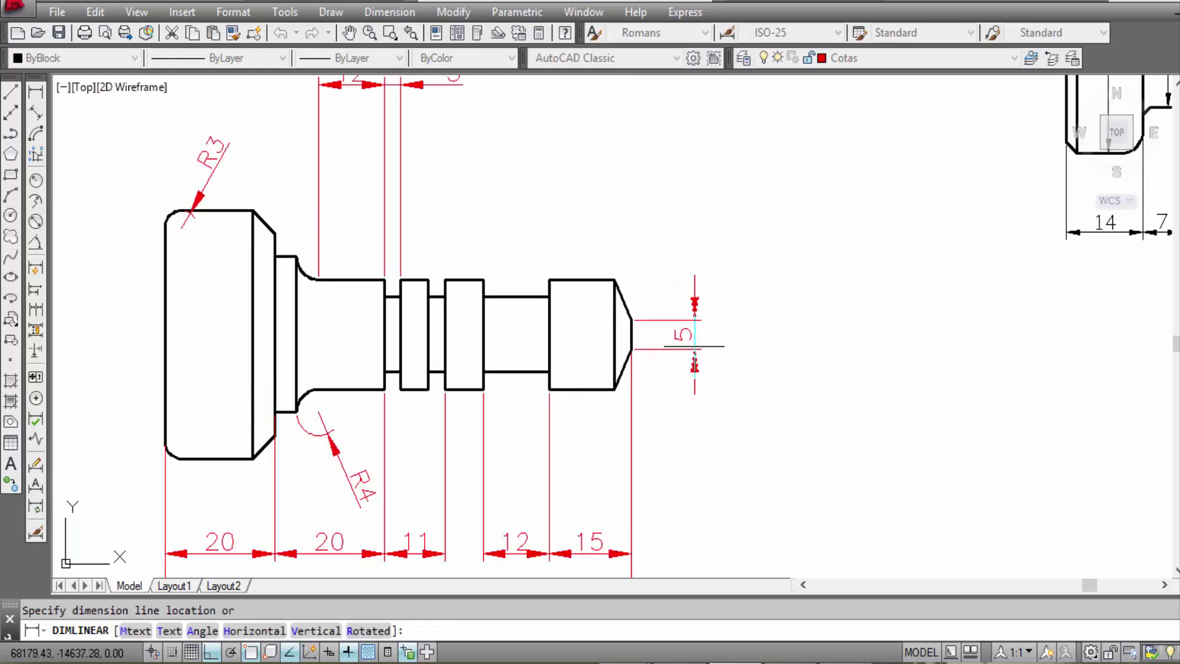
click(694, 346)
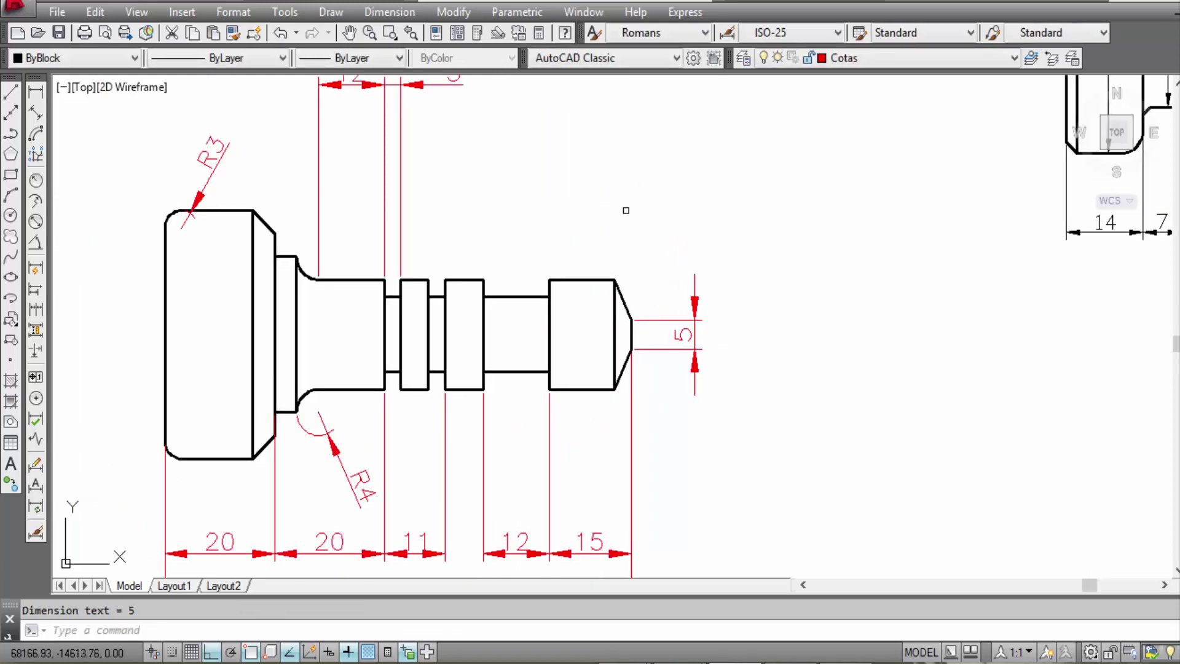
Step: Add %%c to the tip dimension's text so it reads Ø5
key(Escape)
click(680, 334)
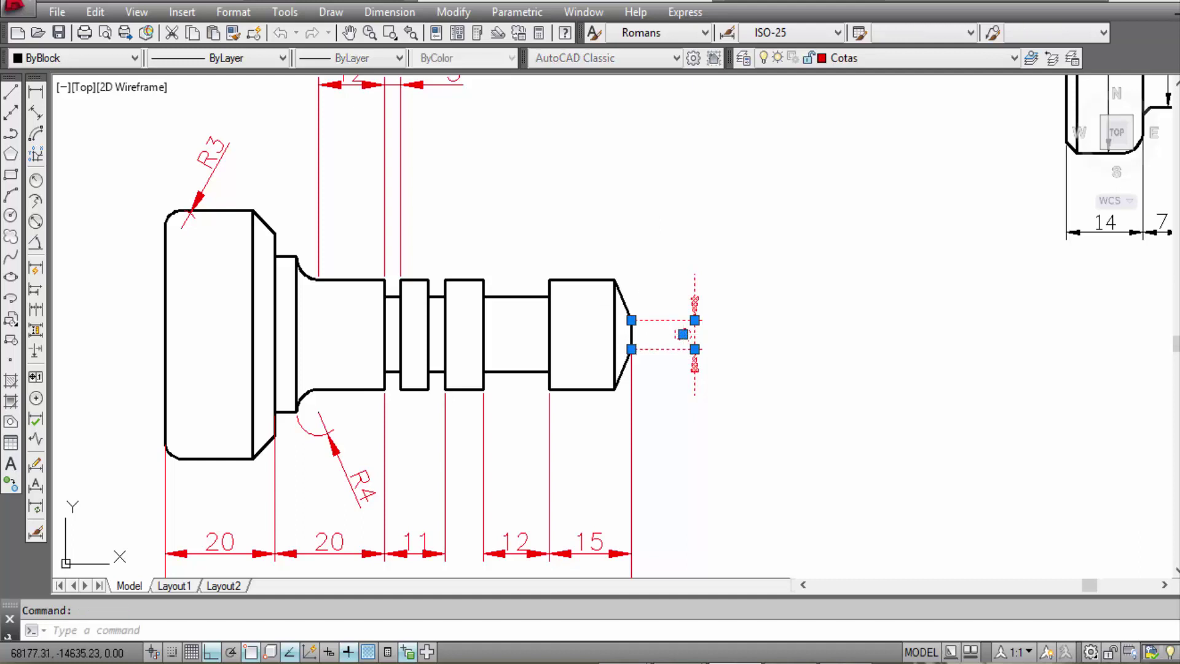
double_click(682, 334)
key(Escape)
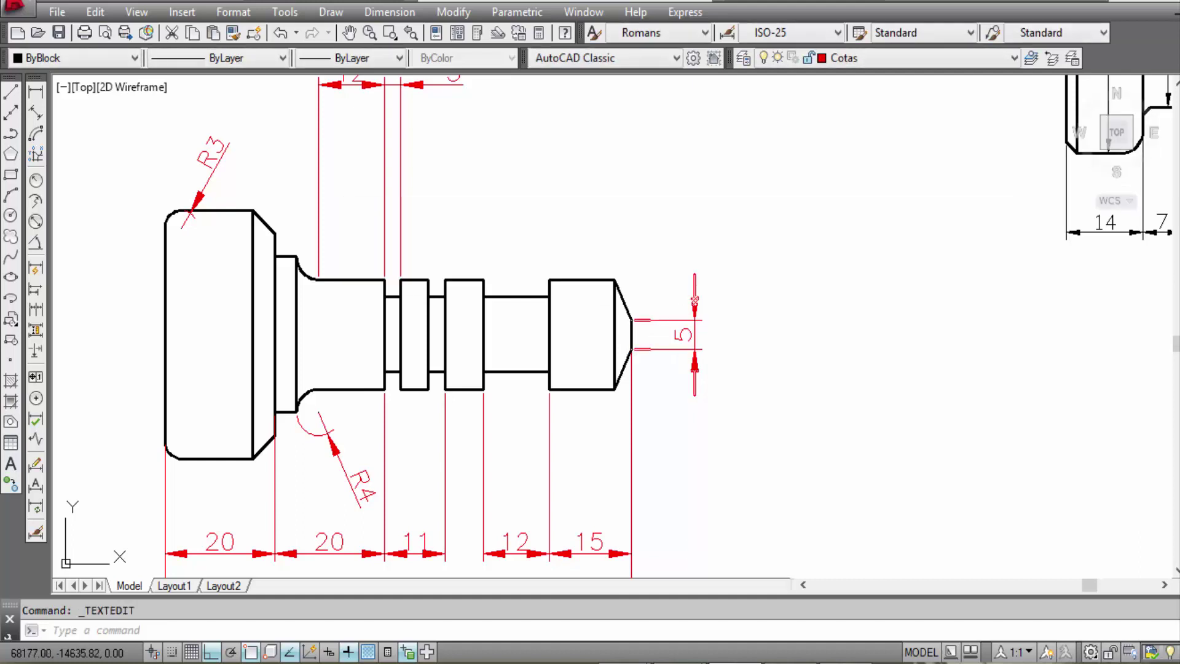
double_click(682, 335)
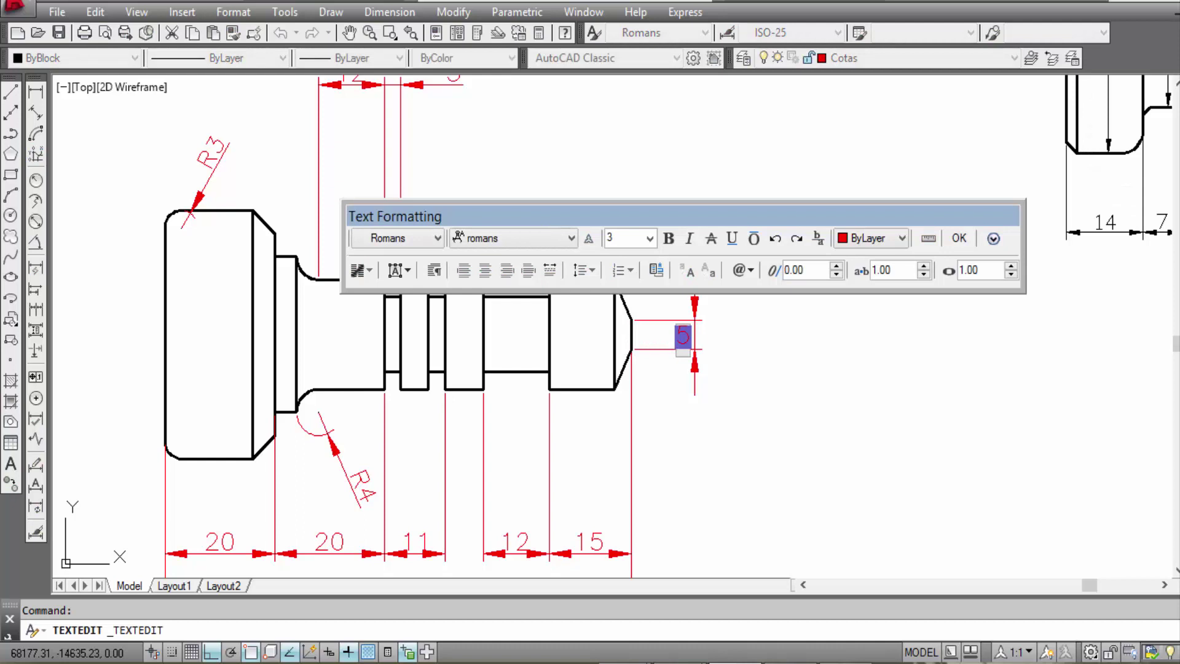
text(%%c)
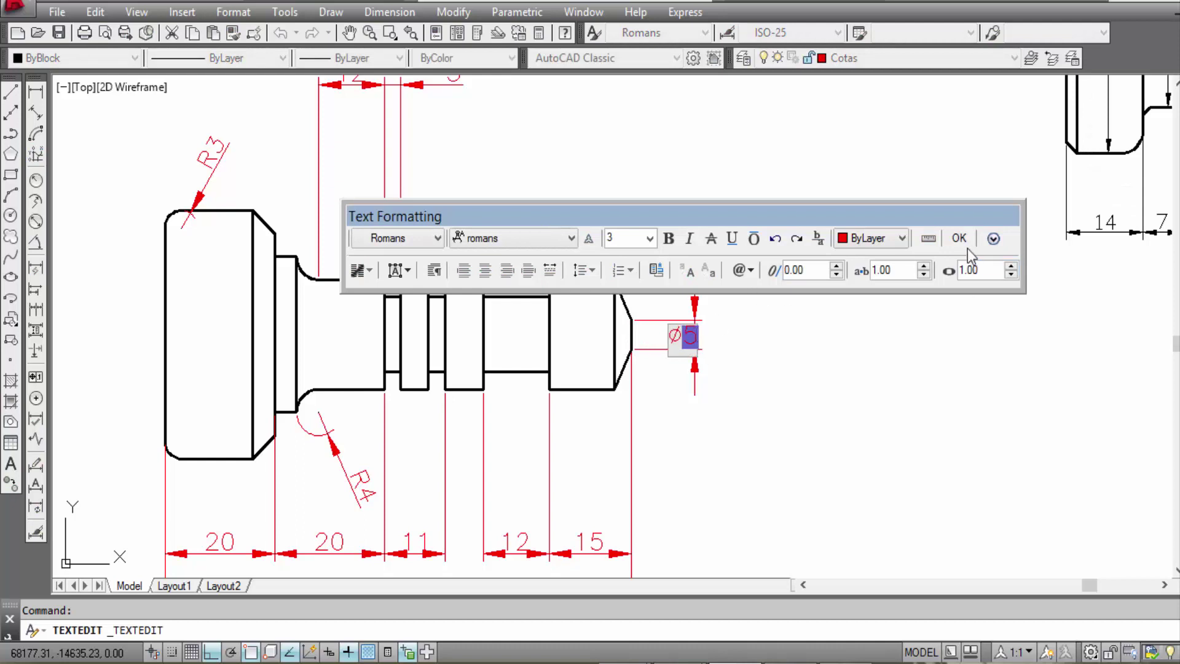
click(958, 238)
right_click(781, 219)
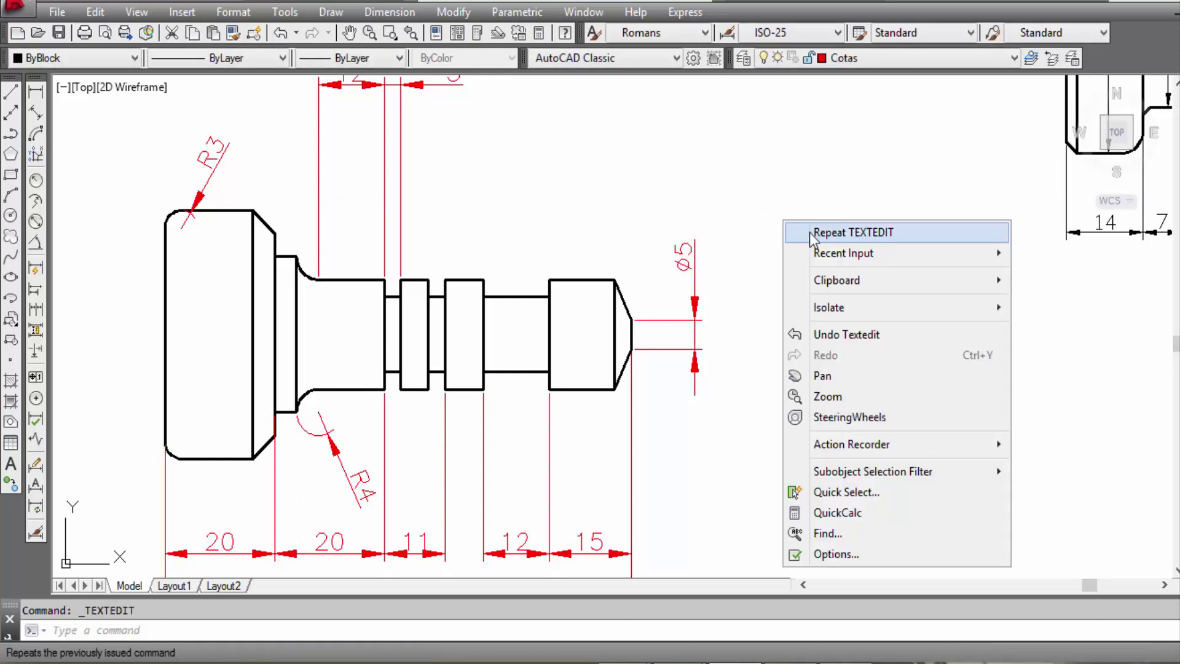
click(812, 236)
key(Escape)
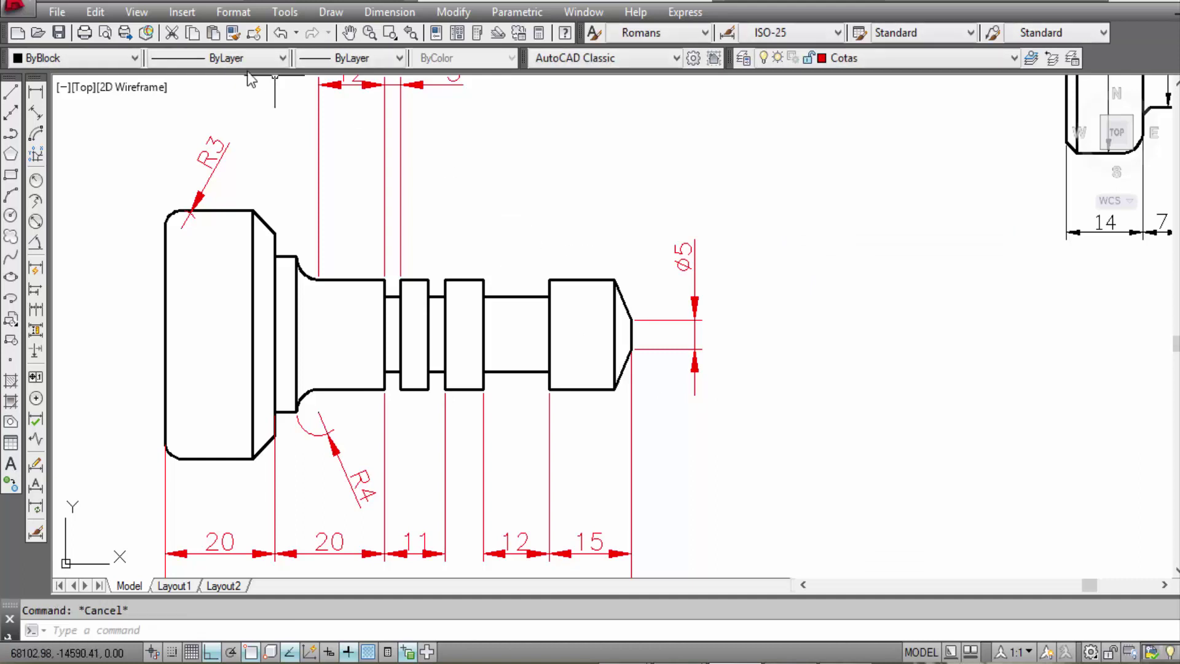
Step: Add a vertical 43 height dimension across the shaft head, placed left of it
click(36, 94)
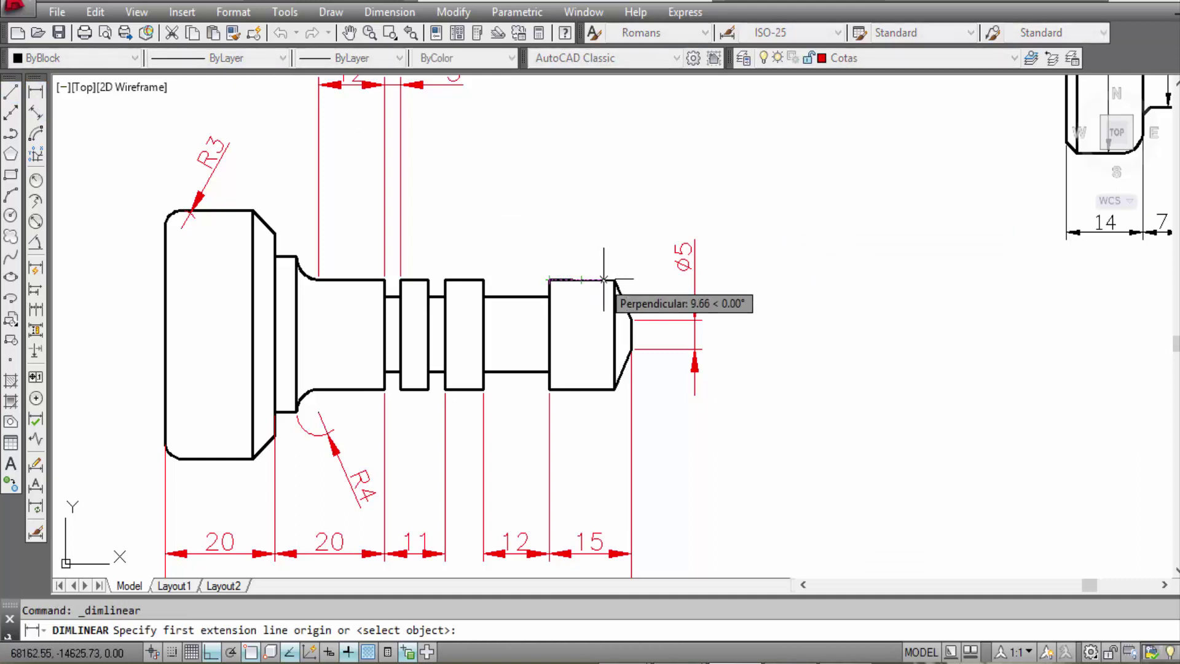
key(Escape)
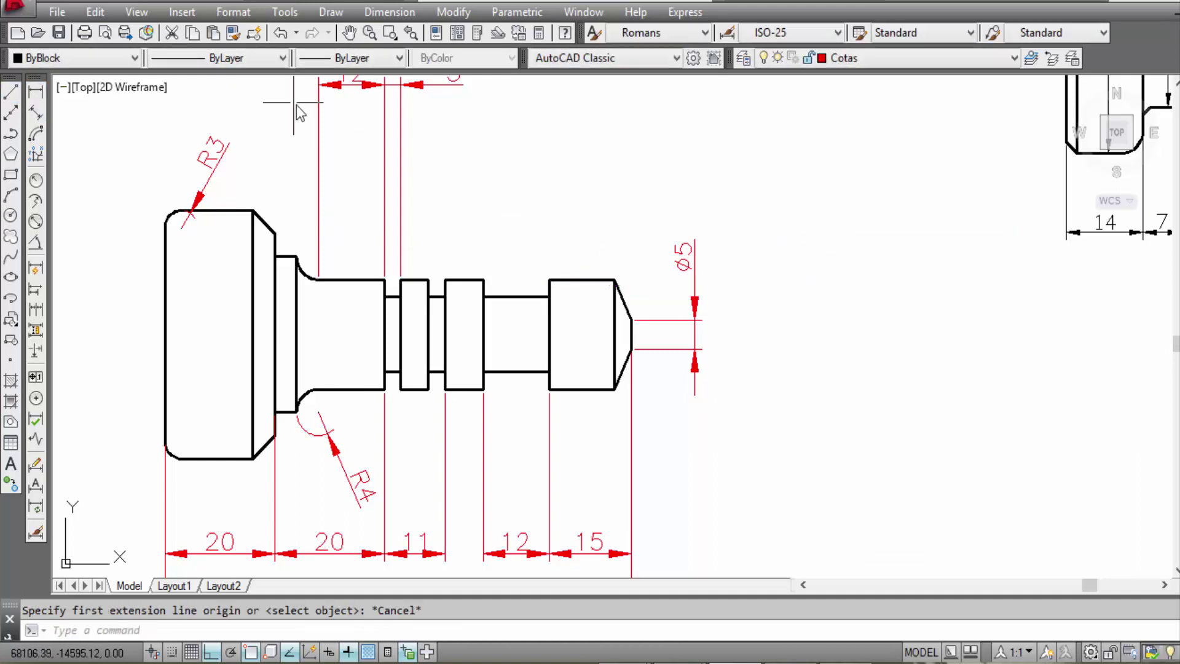
right_click(295, 106)
click(337, 115)
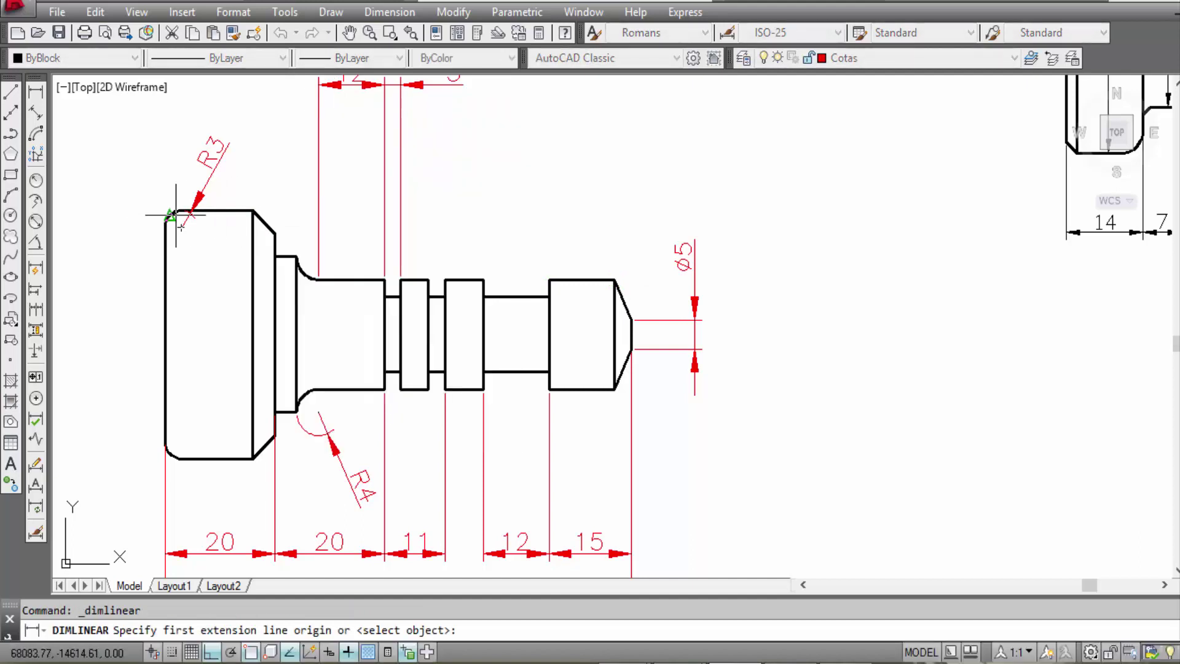
scroll(178, 210, up, 4)
scroll(179, 212, up, 2)
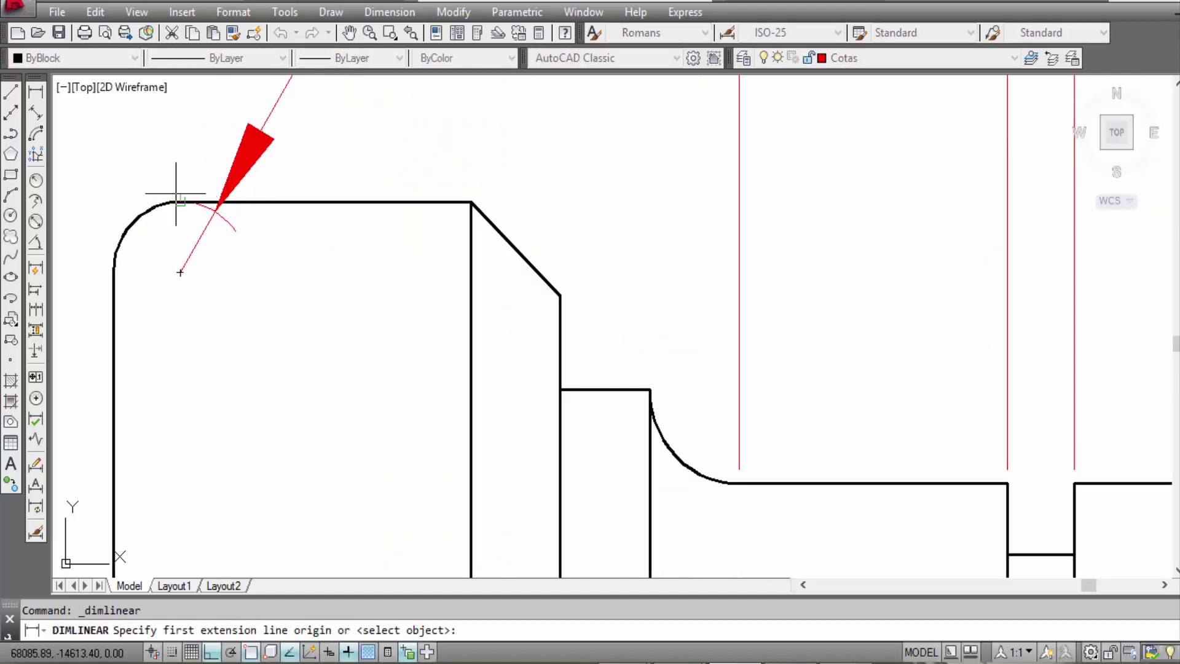
click(176, 194)
scroll(176, 194, down, 5)
click(367, 397)
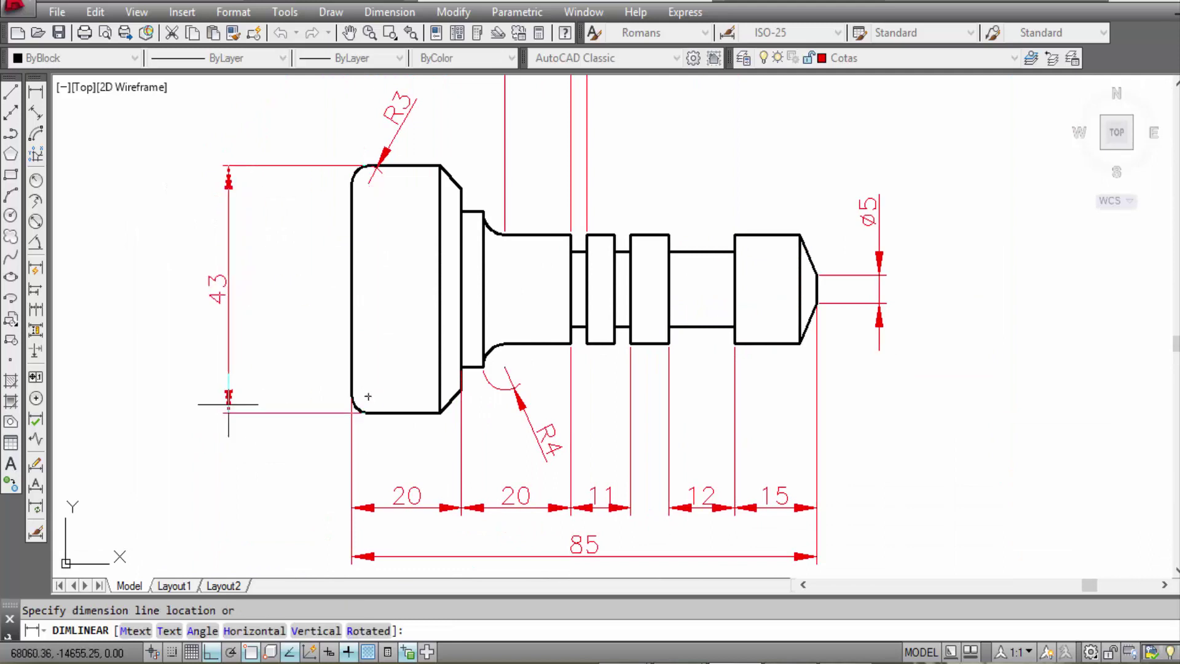
click(226, 393)
Step: Dimension the 27 shoulder height on the head, placed to its left
right_click(346, 236)
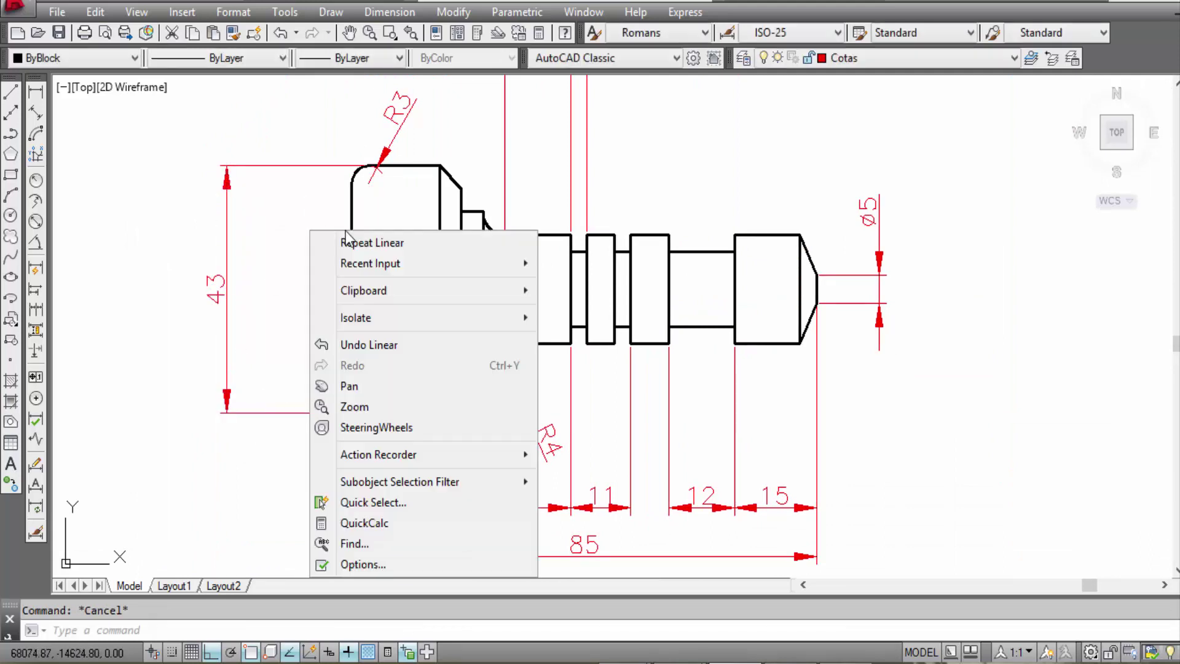
click(381, 248)
click(483, 212)
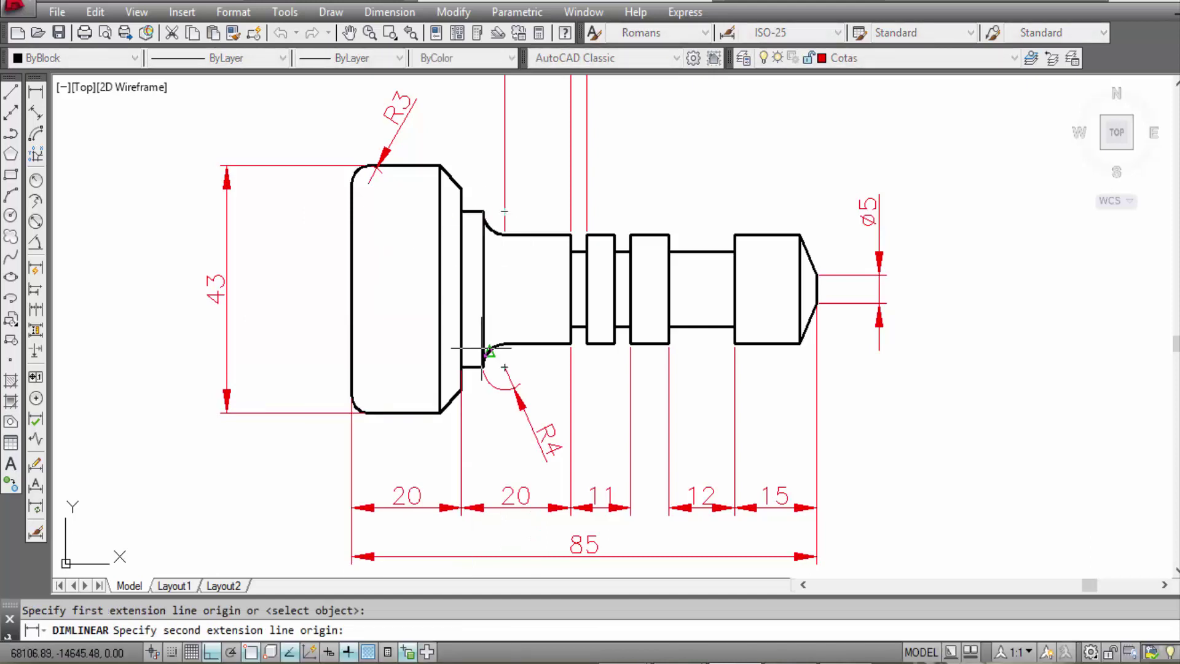
key(Escape)
click(566, 187)
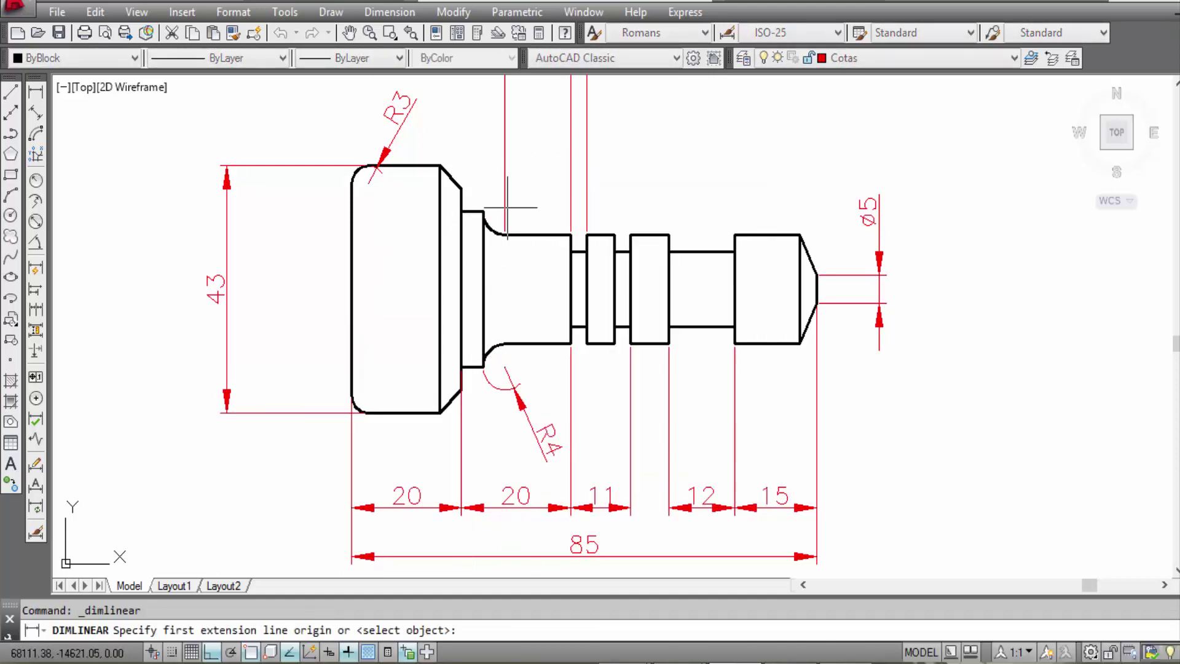
click(460, 210)
click(460, 367)
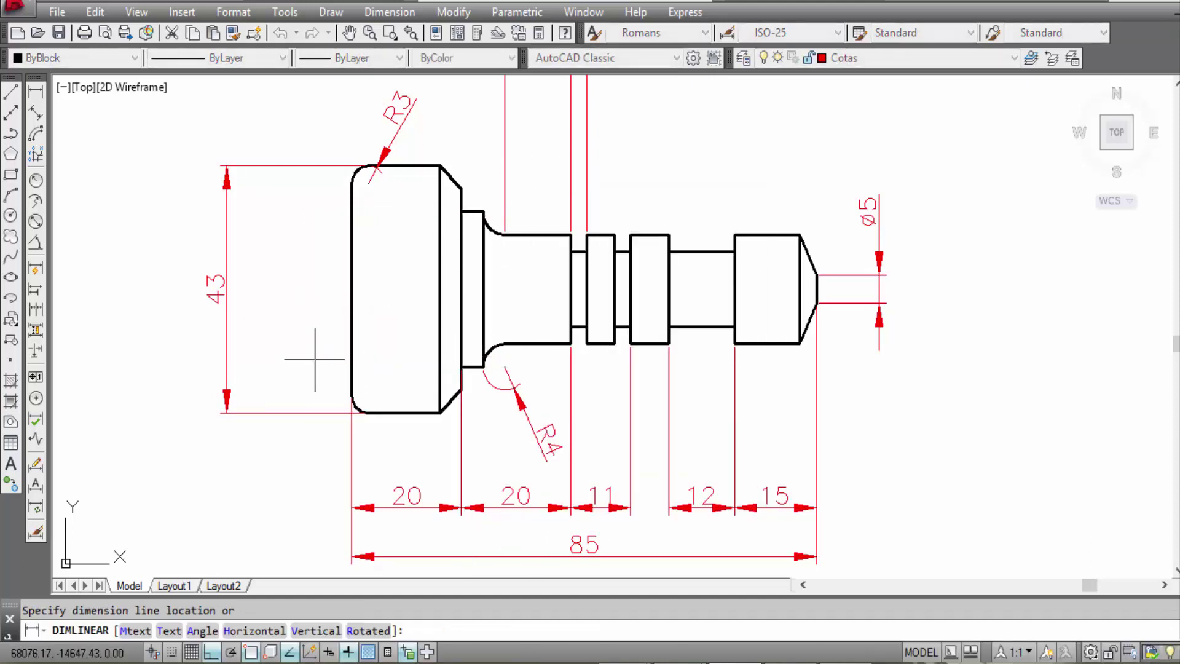
click(283, 347)
key(Escape)
Step: Dimension the 19 height between the neck's top and bottom edges
scroll(618, 252, up, 2)
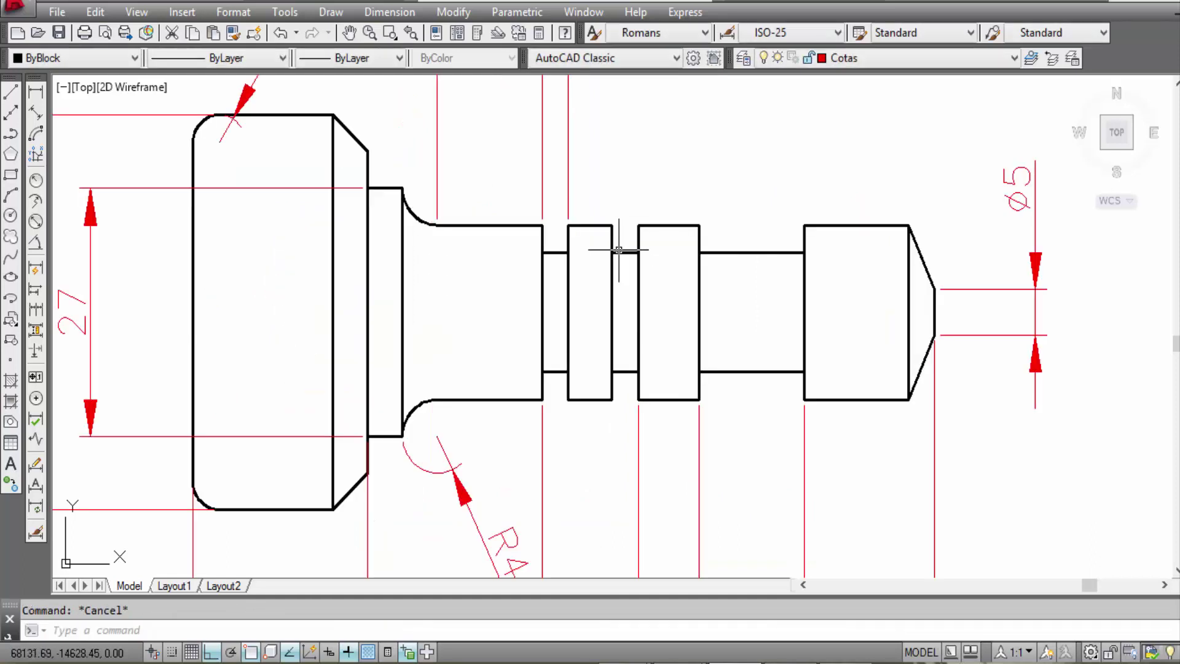
right_click(784, 125)
click(848, 135)
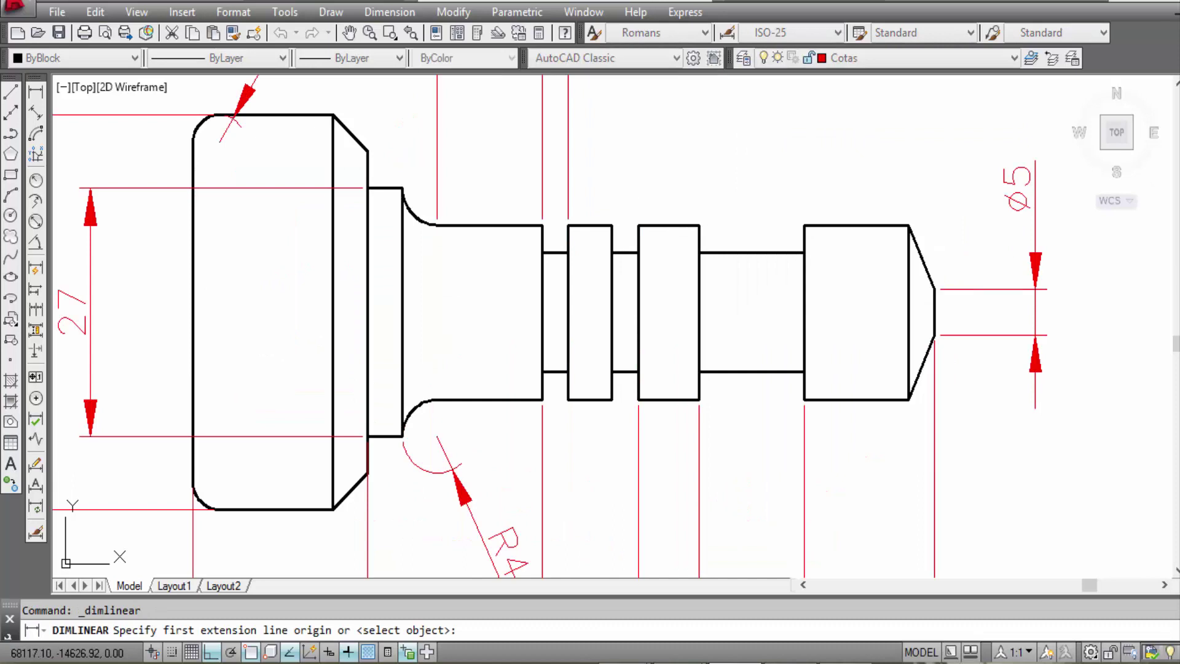
click(489, 226)
click(489, 400)
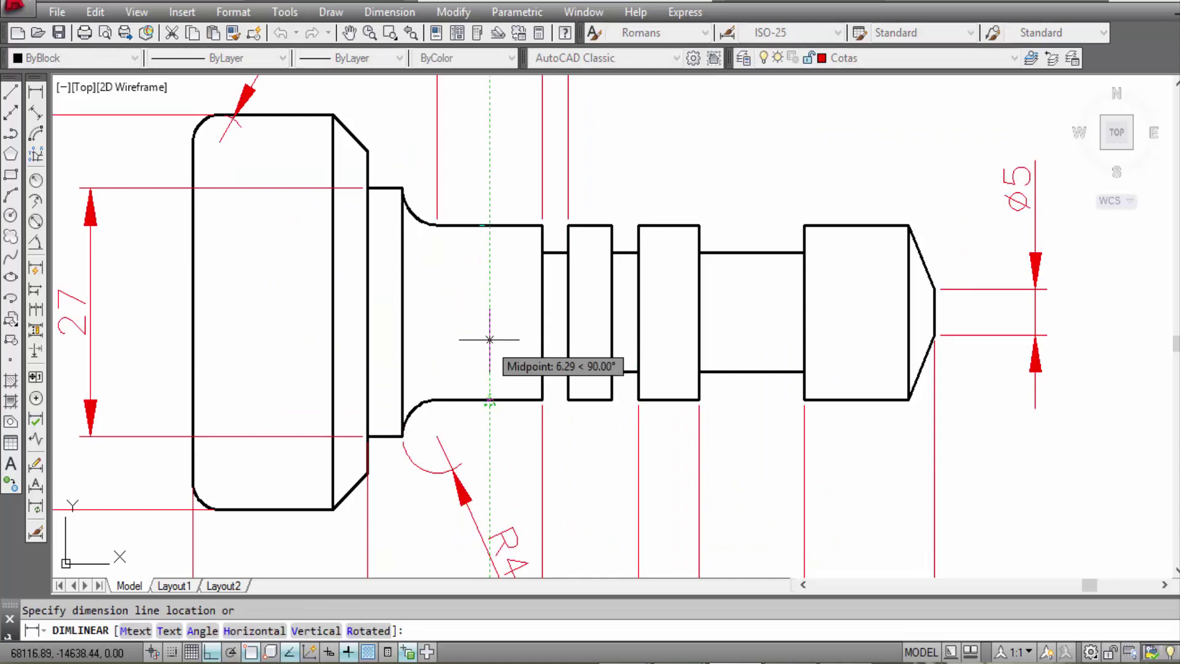
click(489, 339)
scroll(666, 339, down, 2)
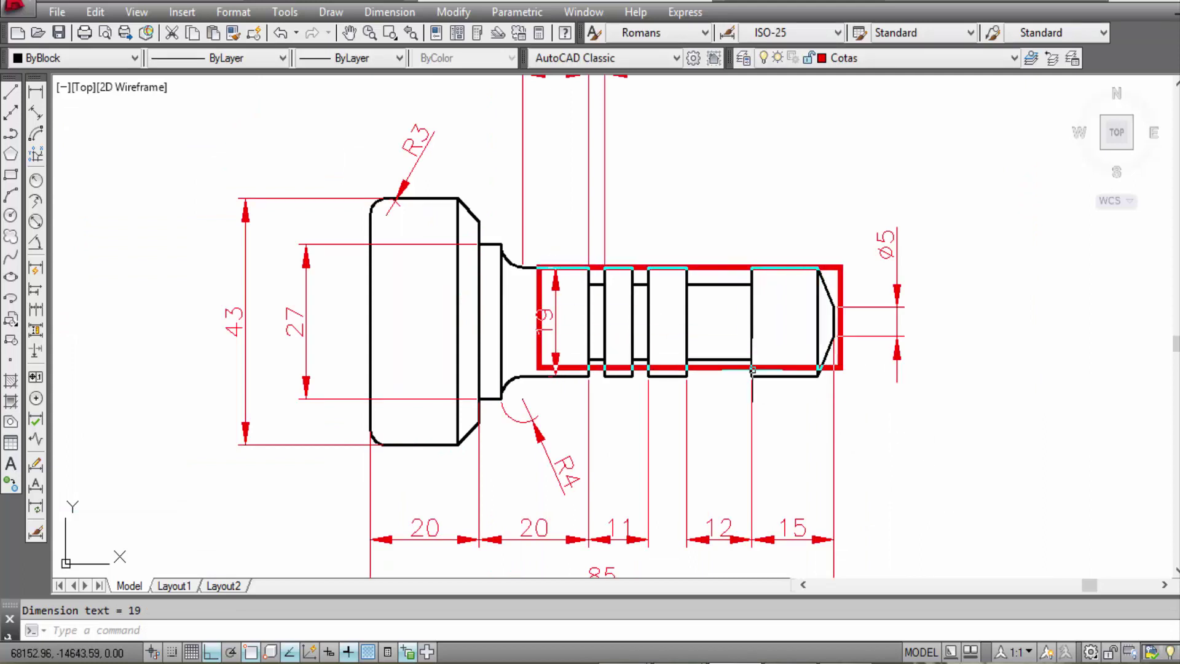
Step: Prefix the neck's 19 dimension with %%c so it reads Ø19
scroll(570, 327, up, 4)
click(492, 337)
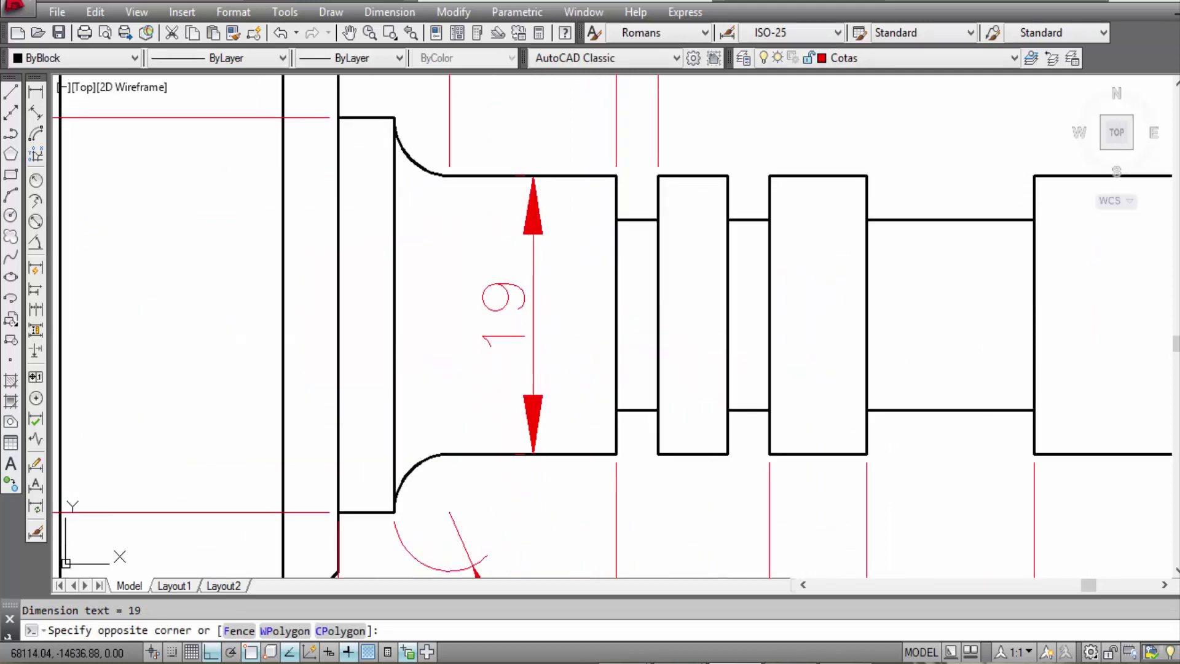
key(Escape)
click(492, 337)
key(Escape)
click(489, 337)
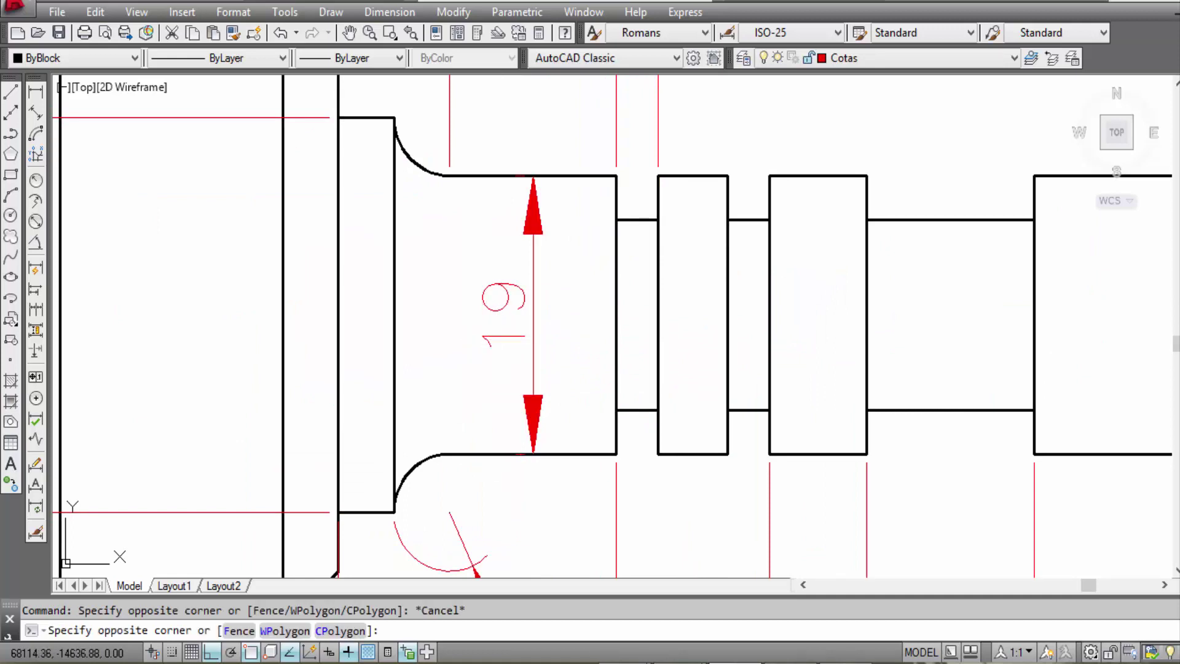
key(Escape)
double_click(500, 307)
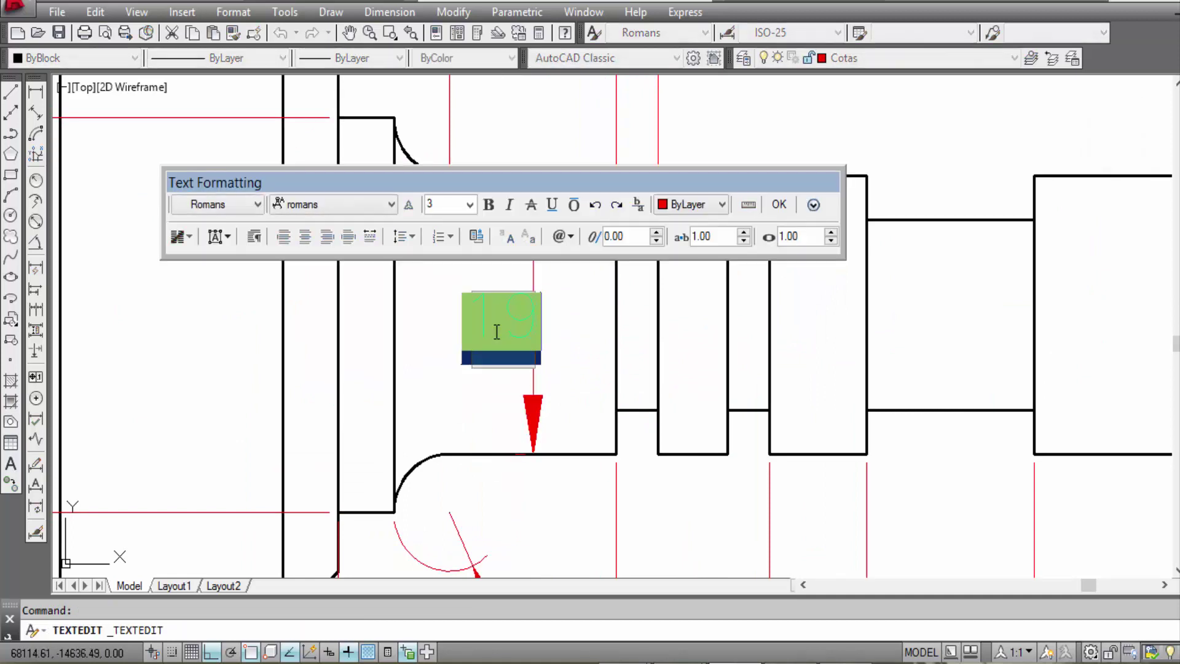
text(%%c)
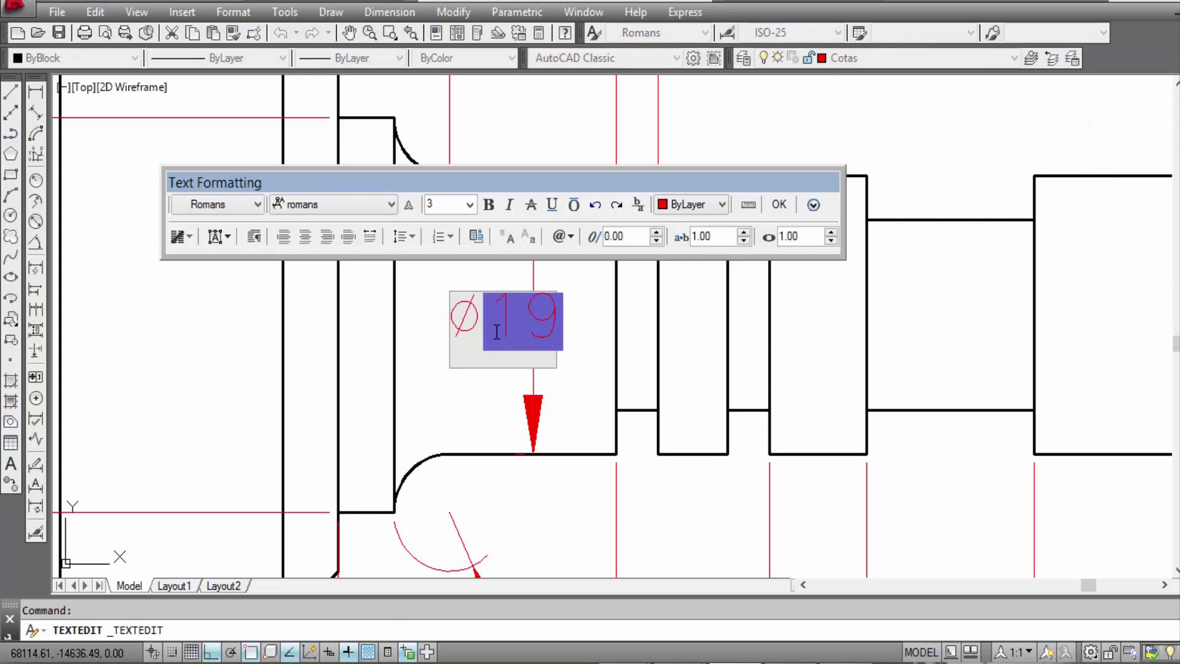
click(788, 202)
scroll(790, 211, down, 5)
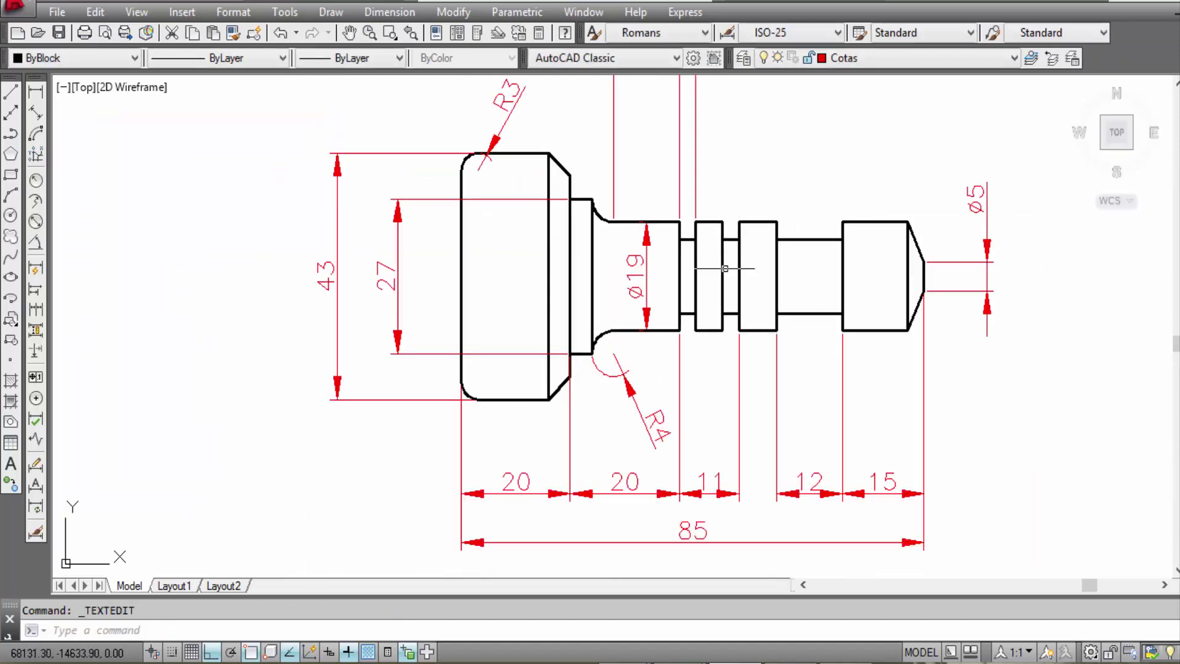
scroll(737, 264, up, 2)
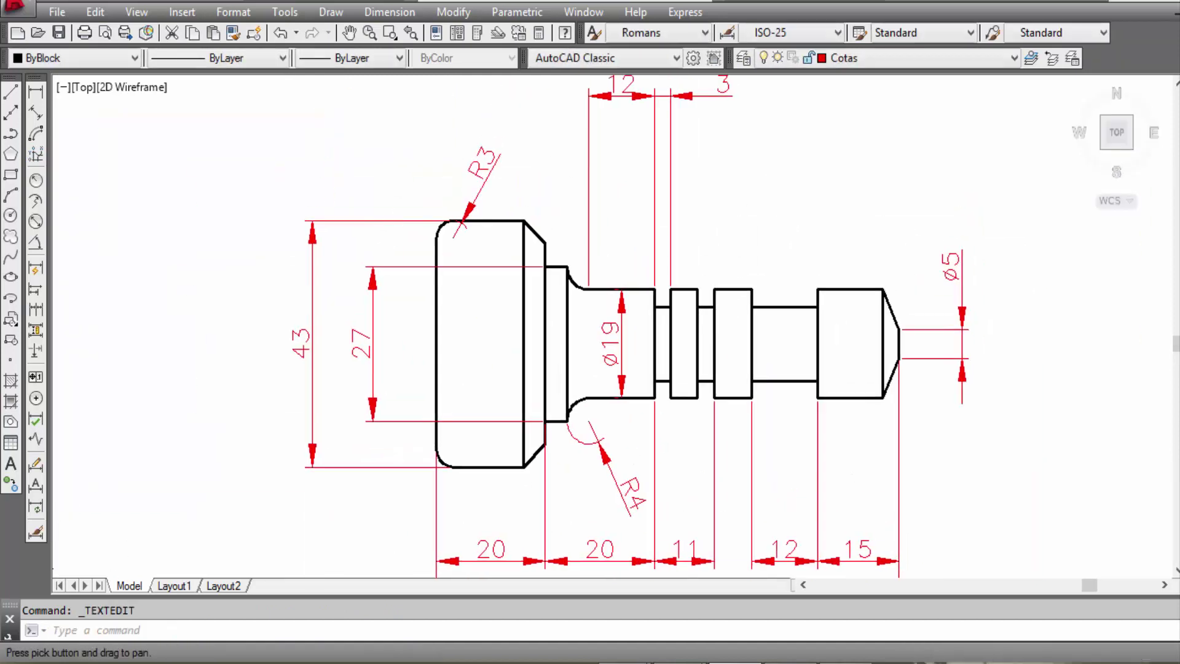
Step: Dimension the narrow section between collar and end, edited to read Ø13
click(34, 95)
scroll(716, 320, up, 2)
click(824, 299)
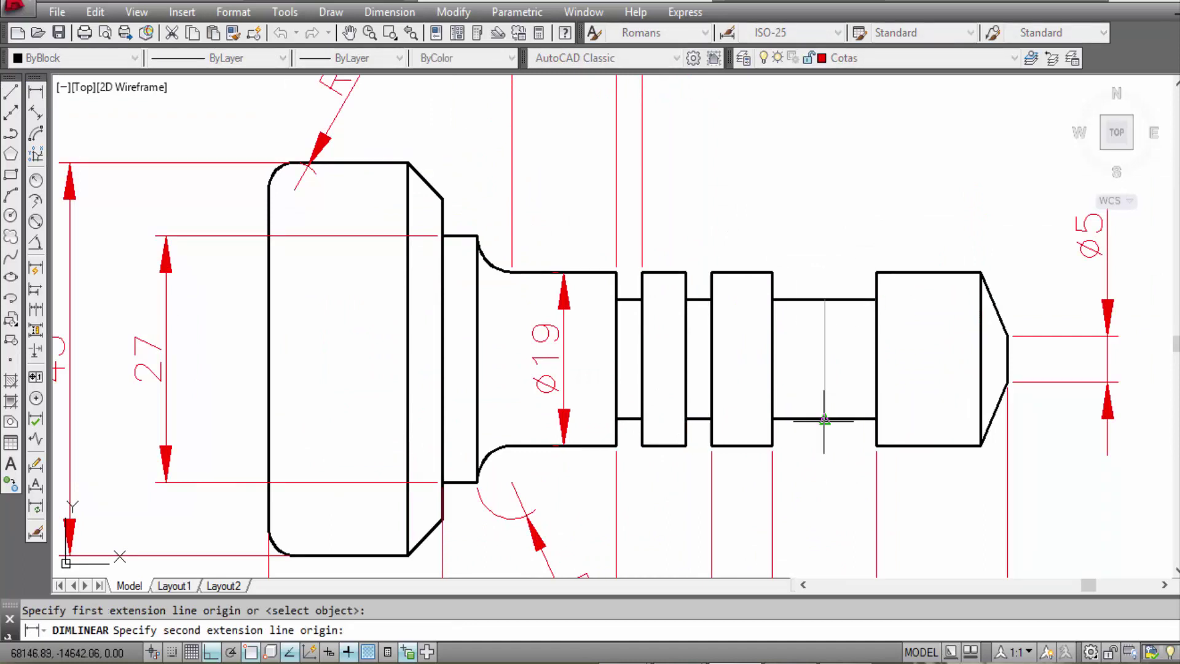
click(824, 418)
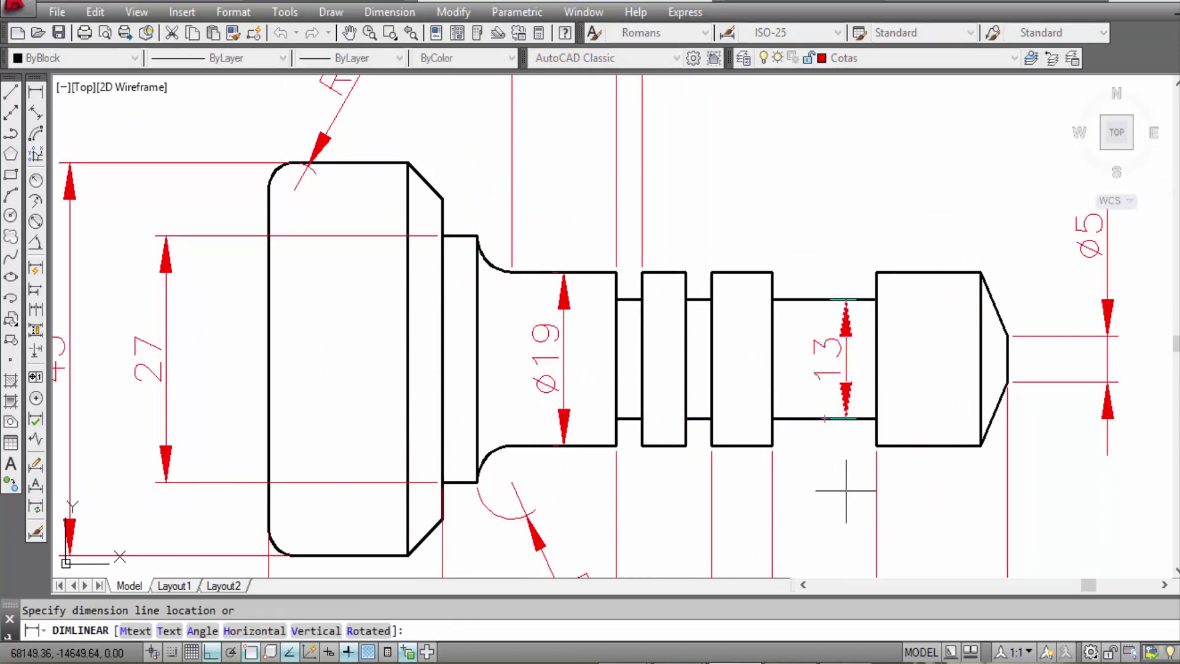
click(837, 368)
double_click(820, 368)
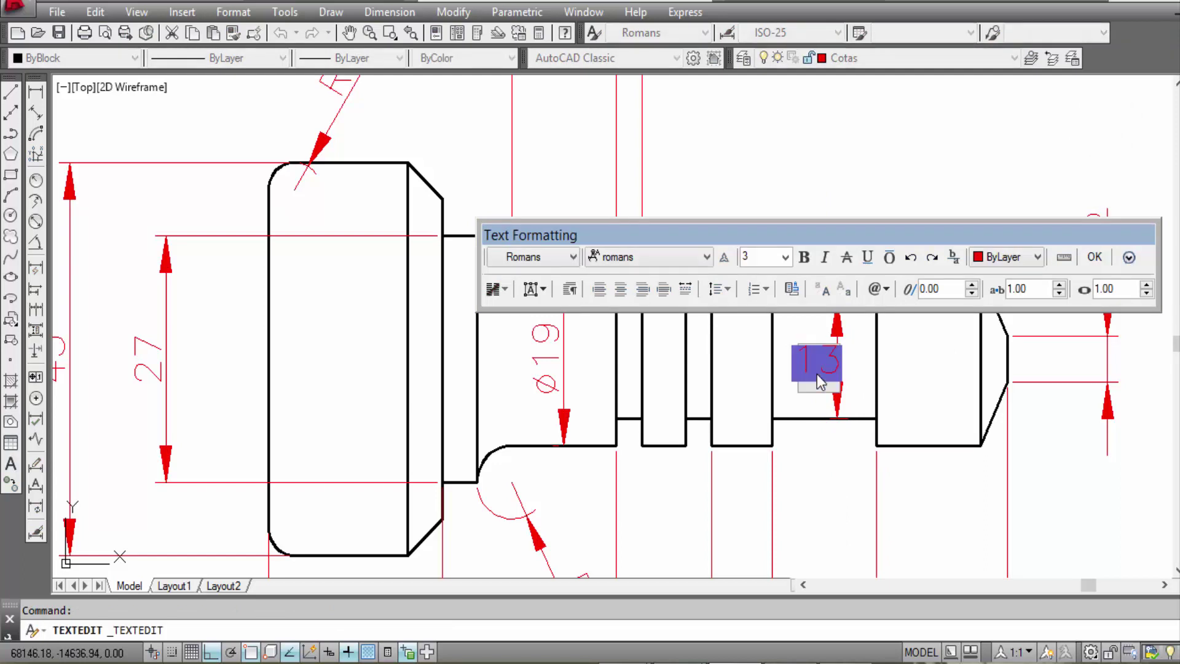
text(%%c)
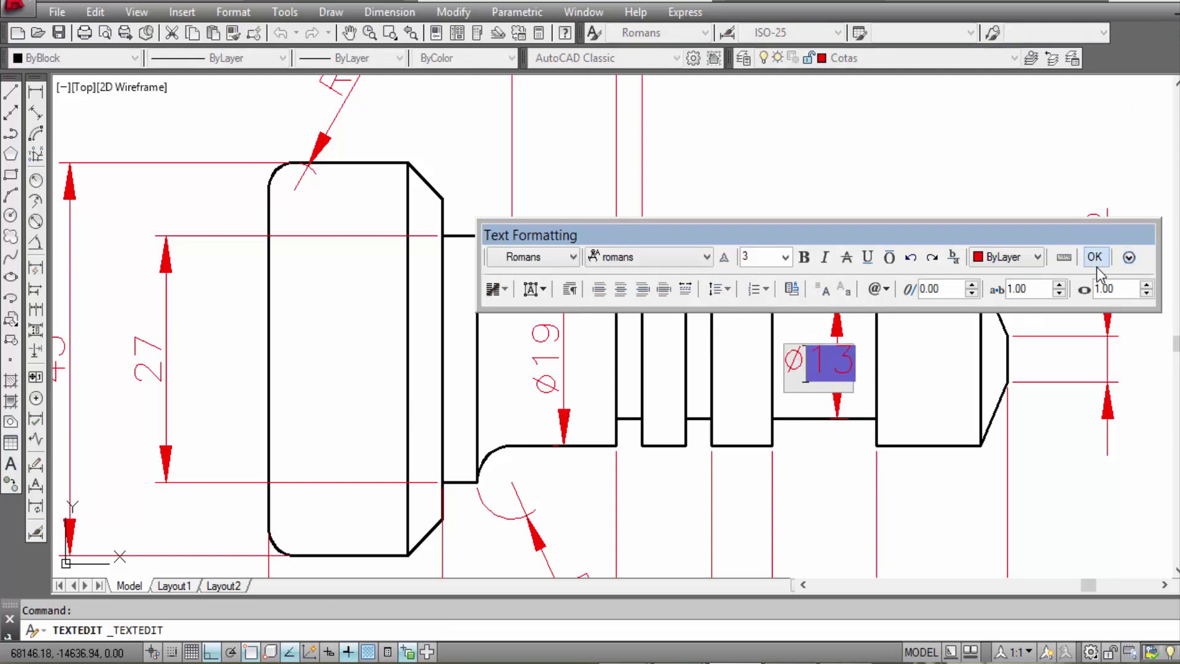
click(1095, 257)
scroll(977, 376, down, 3)
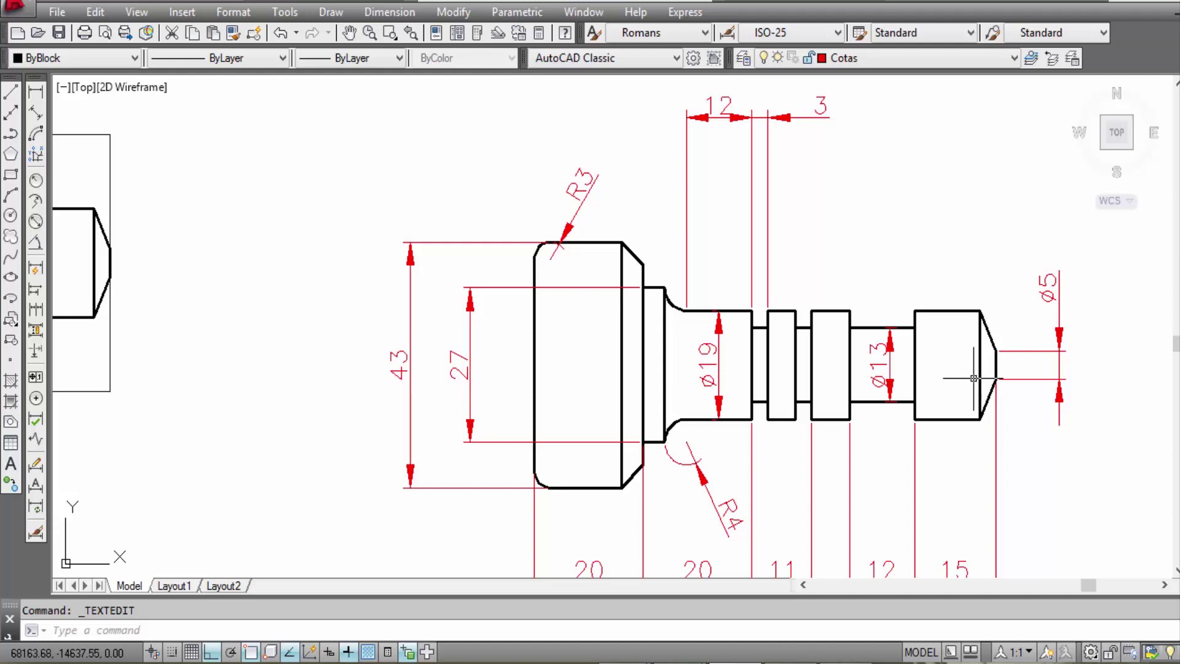
Step: Dimension the right tip's chamfer with a 3 placed above it
middle_drag(1040, 408, 878, 381)
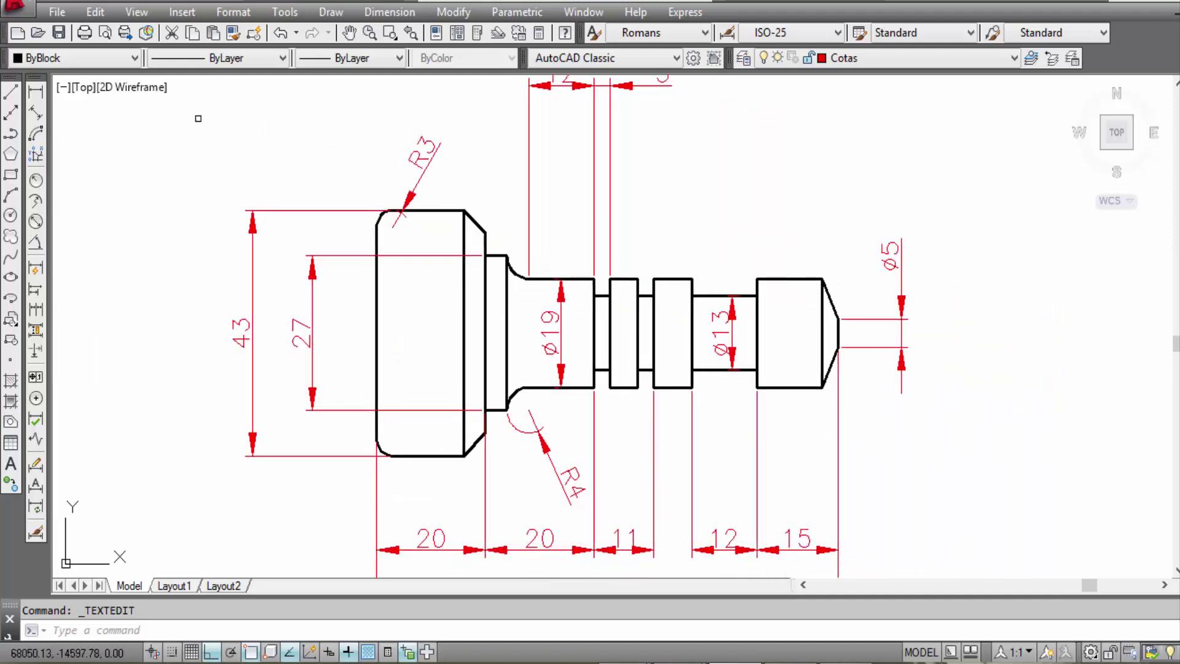
click(36, 93)
scroll(676, 281, up, 2)
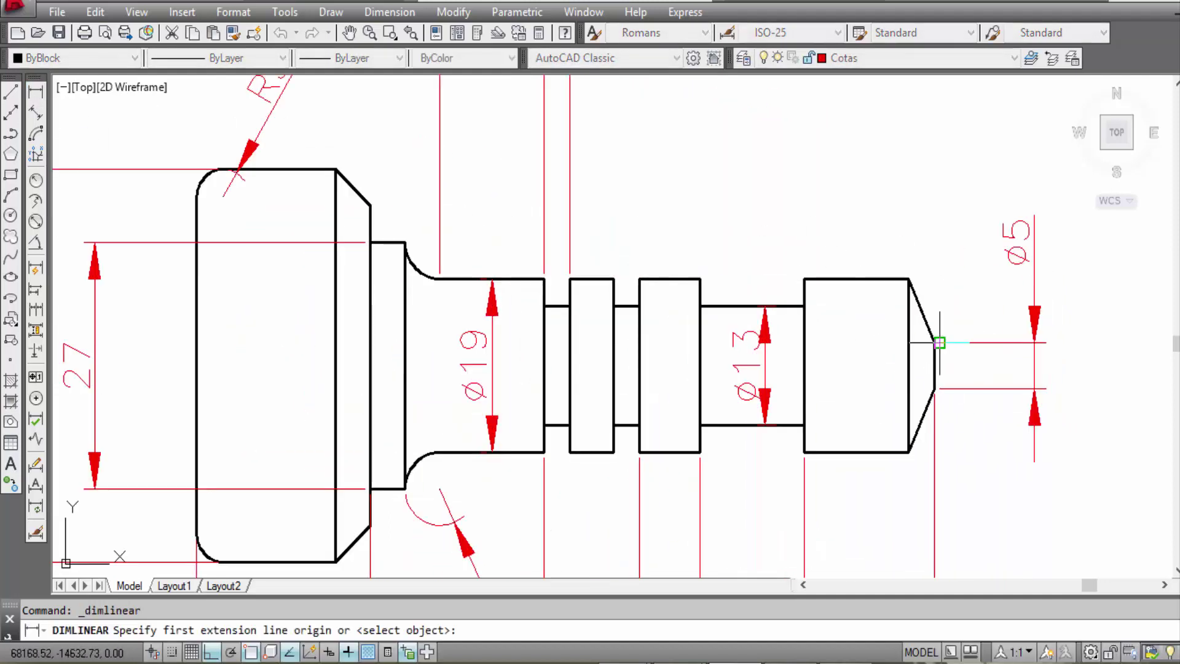
click(935, 320)
click(908, 278)
middle_drag(915, 149, 889, 195)
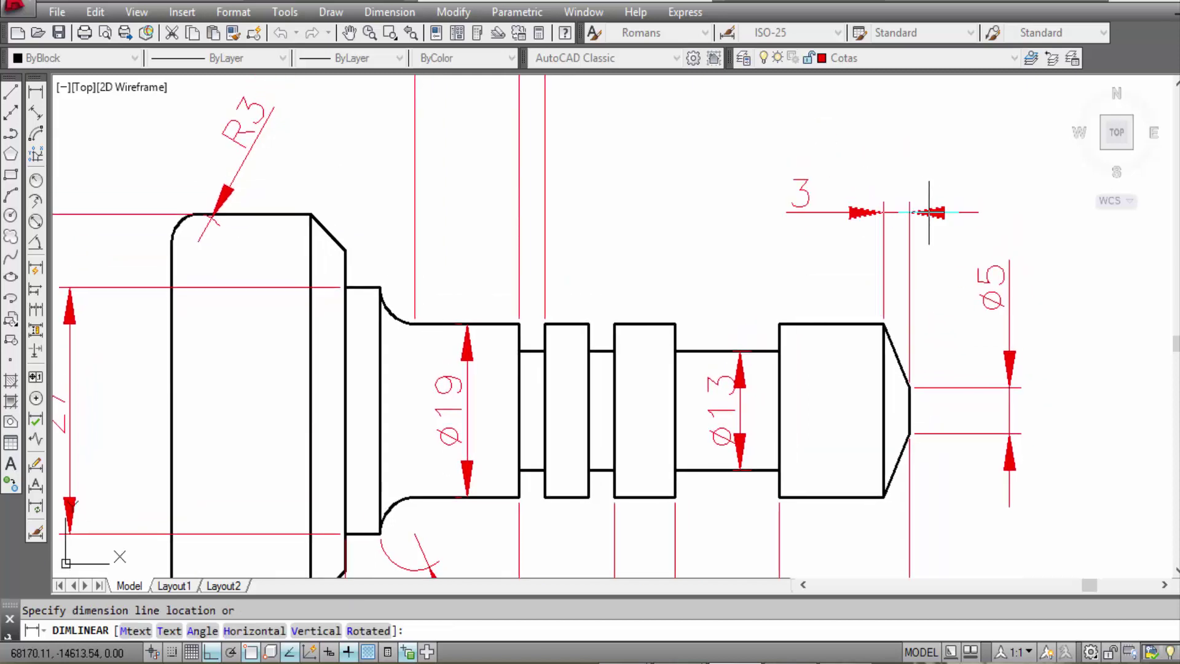
scroll(928, 212, down, 2)
click(928, 212)
scroll(827, 194, down, 2)
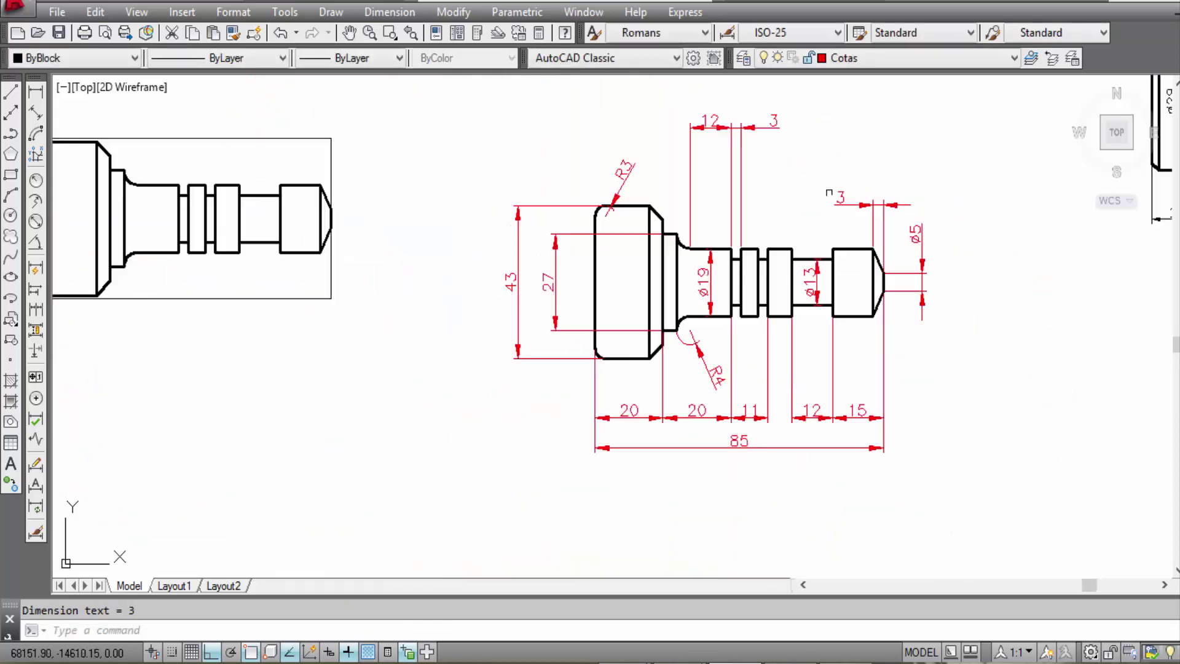
Step: Delete the old 12 and 3 dimensions above the neck
scroll(791, 190, up, 1)
scroll(780, 191, up, 2)
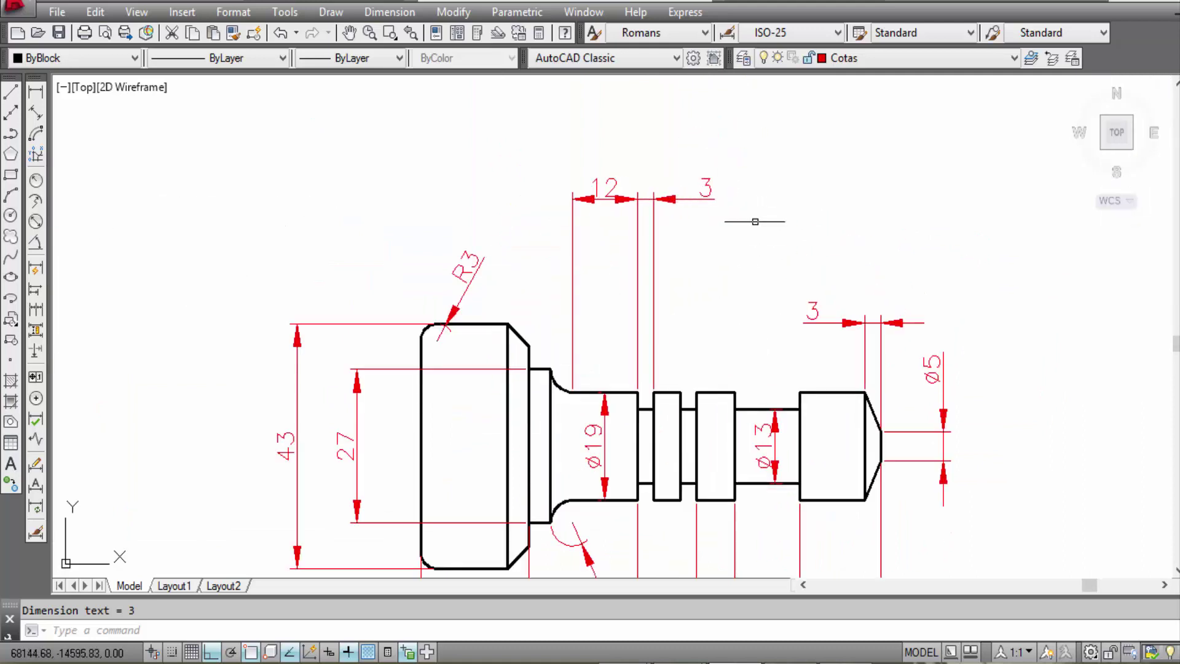
click(561, 188)
key(Delete)
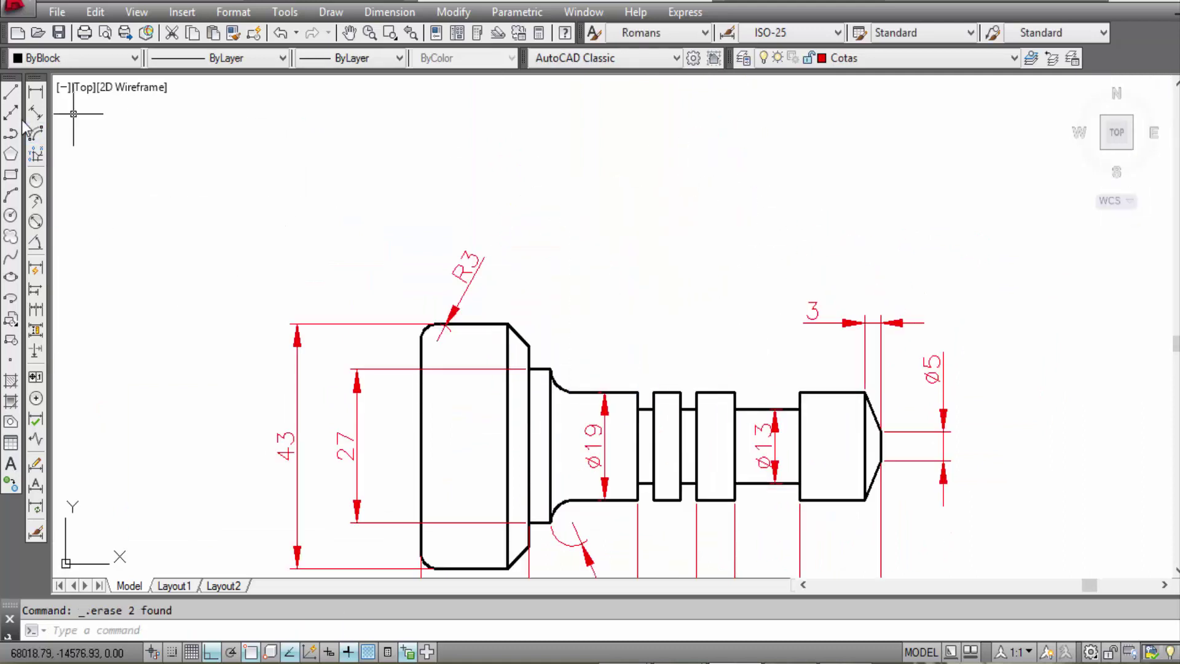
Step: Redraw the 12 neck-length dimension above the neck
click(36, 92)
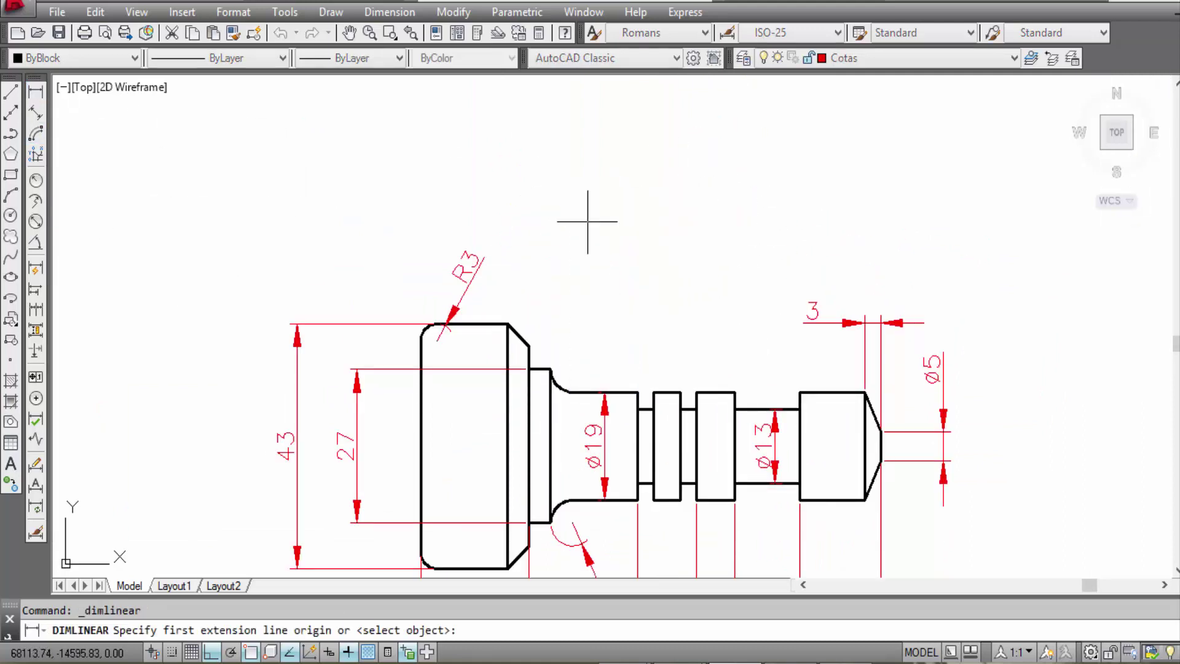
click(637, 392)
click(571, 391)
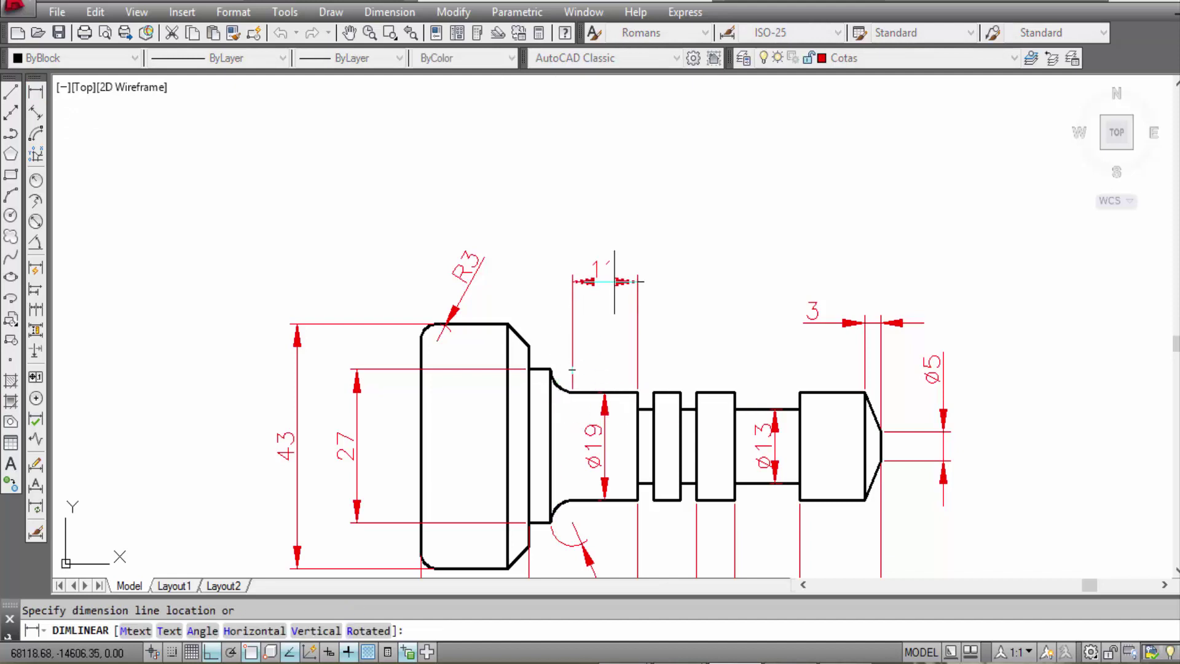
click(614, 246)
Step: Add the 3 groove-width dimension above the shaft beside the 12
right_click(765, 220)
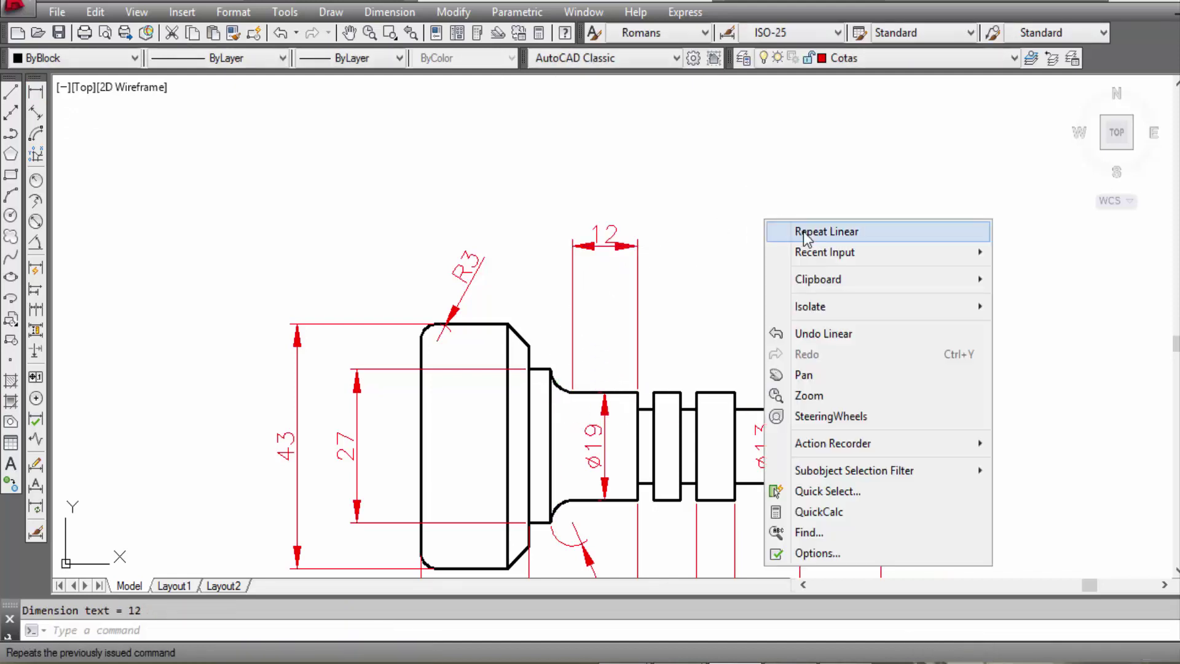
click(807, 237)
middle_drag(761, 379, 632, 249)
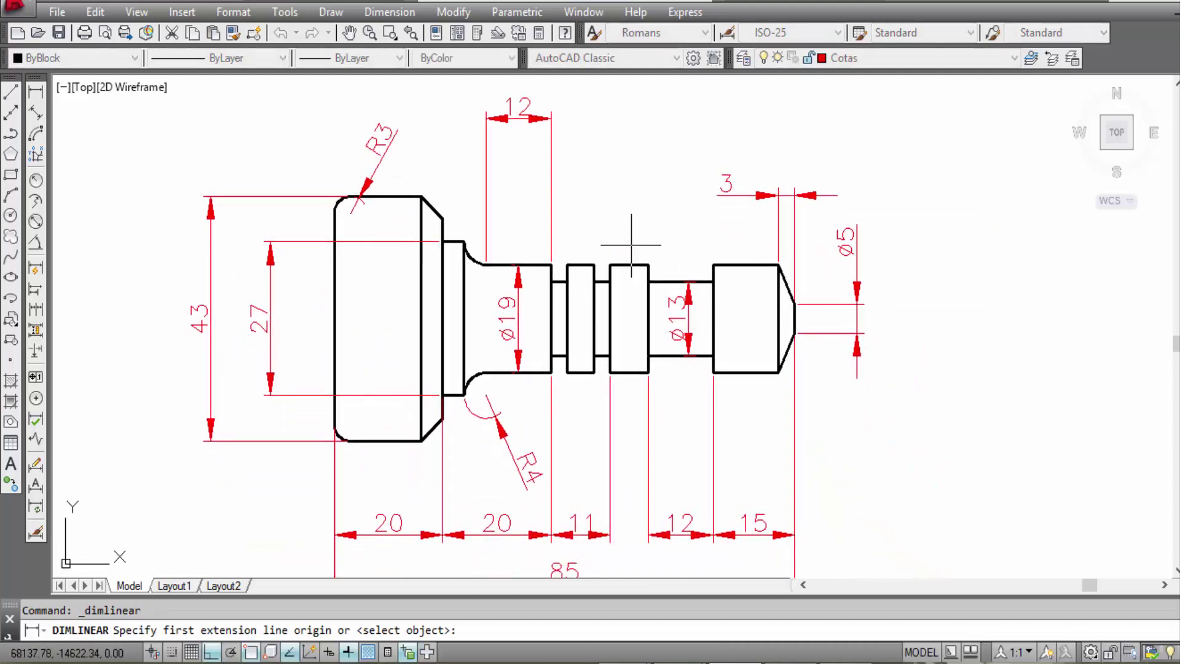
click(552, 264)
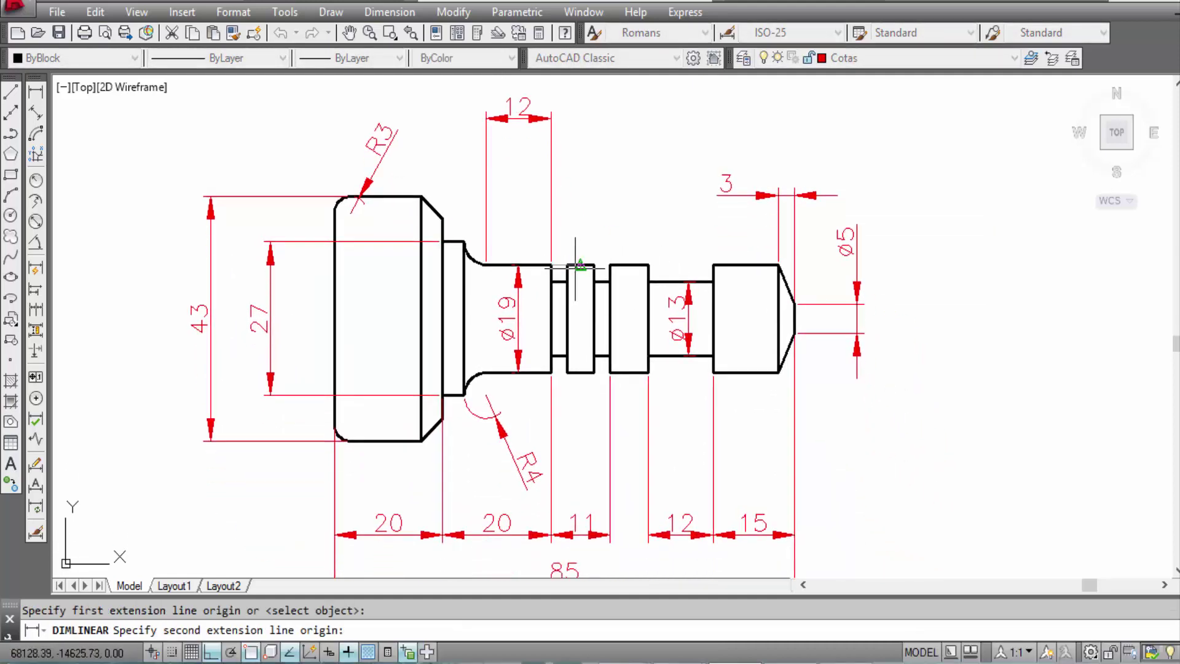
click(558, 117)
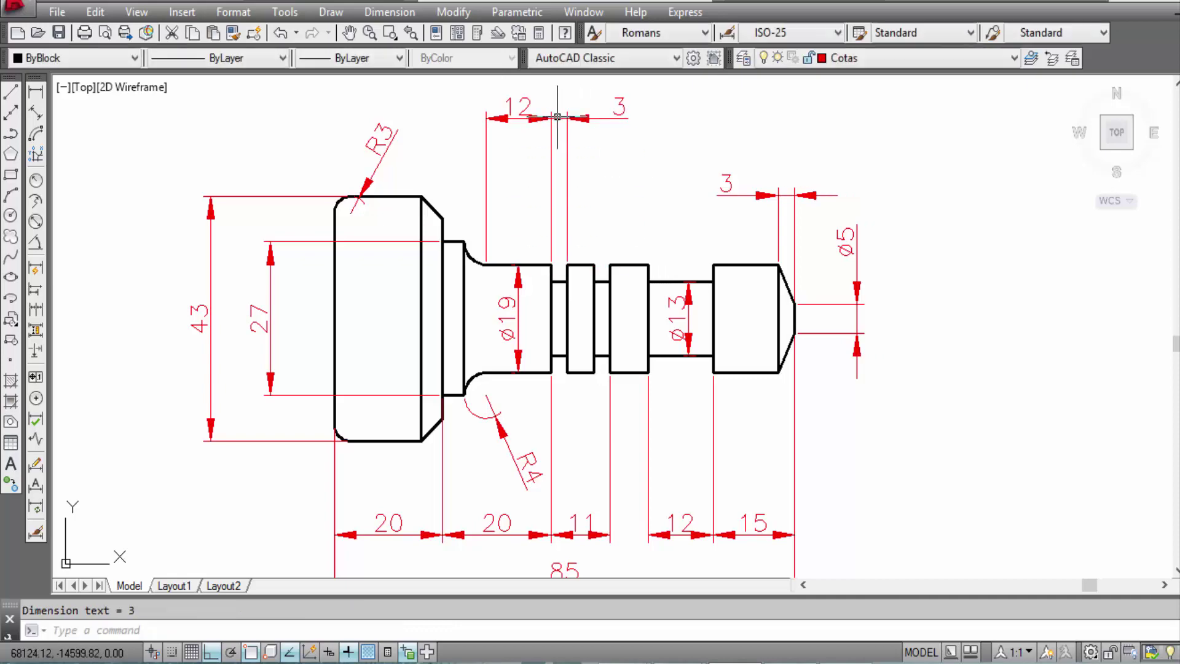
scroll(720, 270, down, 2)
scroll(715, 276, up, 2)
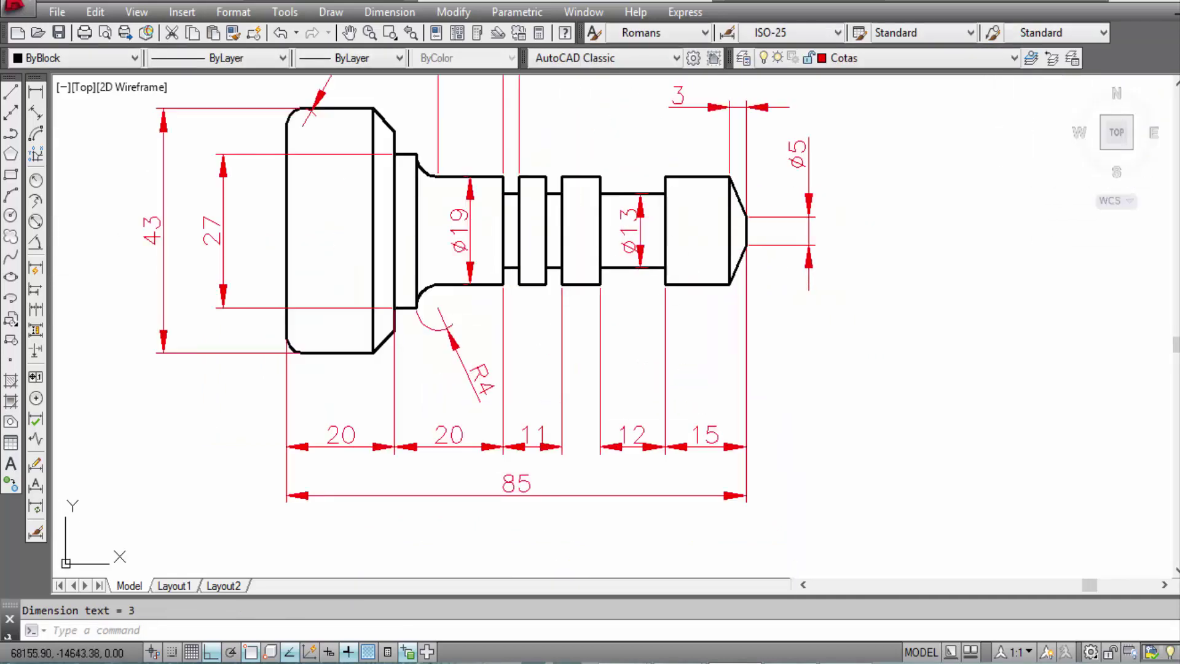
scroll(713, 286, down, 2)
scroll(712, 286, down, 1)
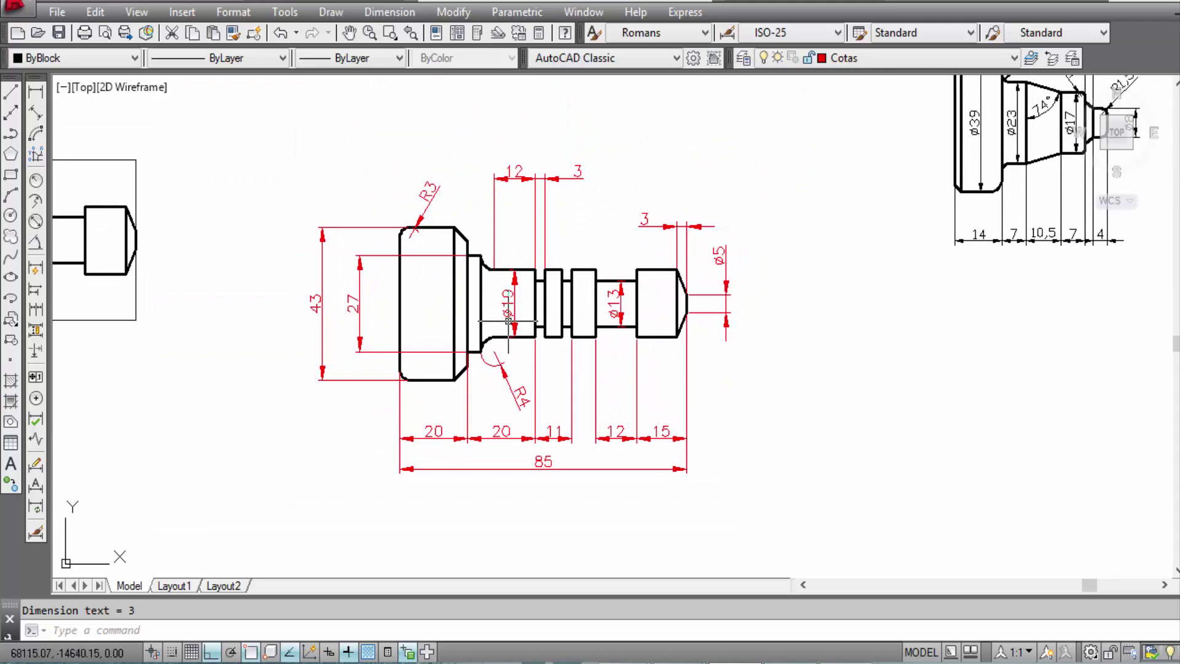
scroll(333, 284, up, 2)
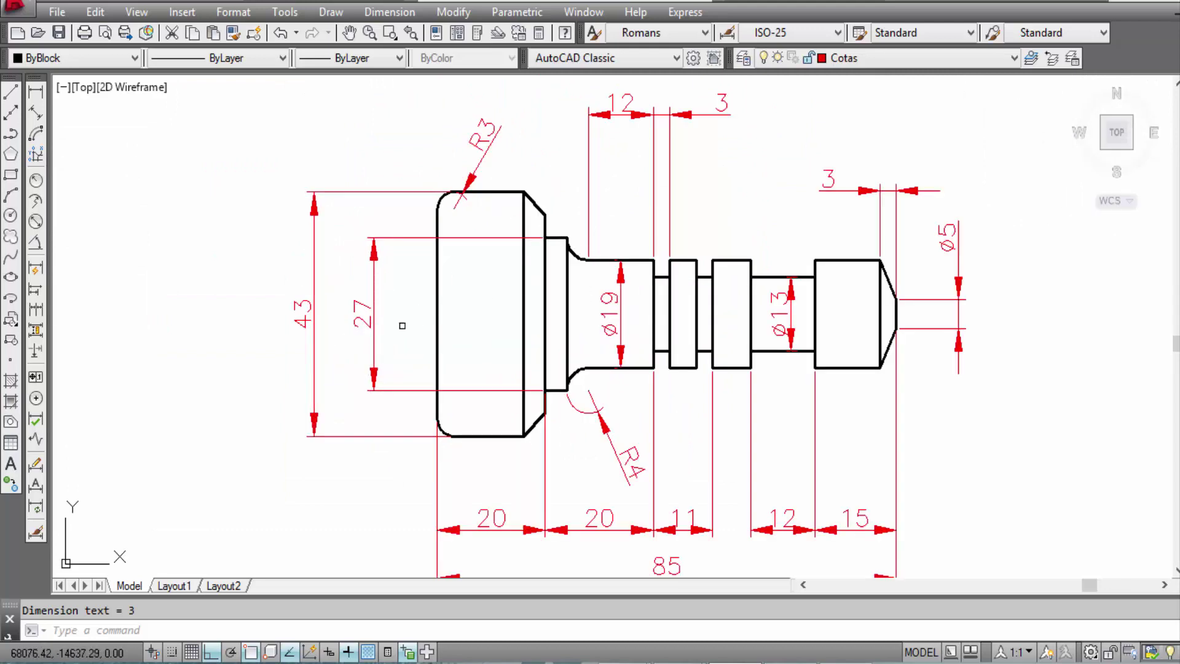
Step: Prefix the head's 27 and 43 dimension texts with %%c to read Ø27 and Ø43
scroll(343, 290, up, 2)
click(375, 327)
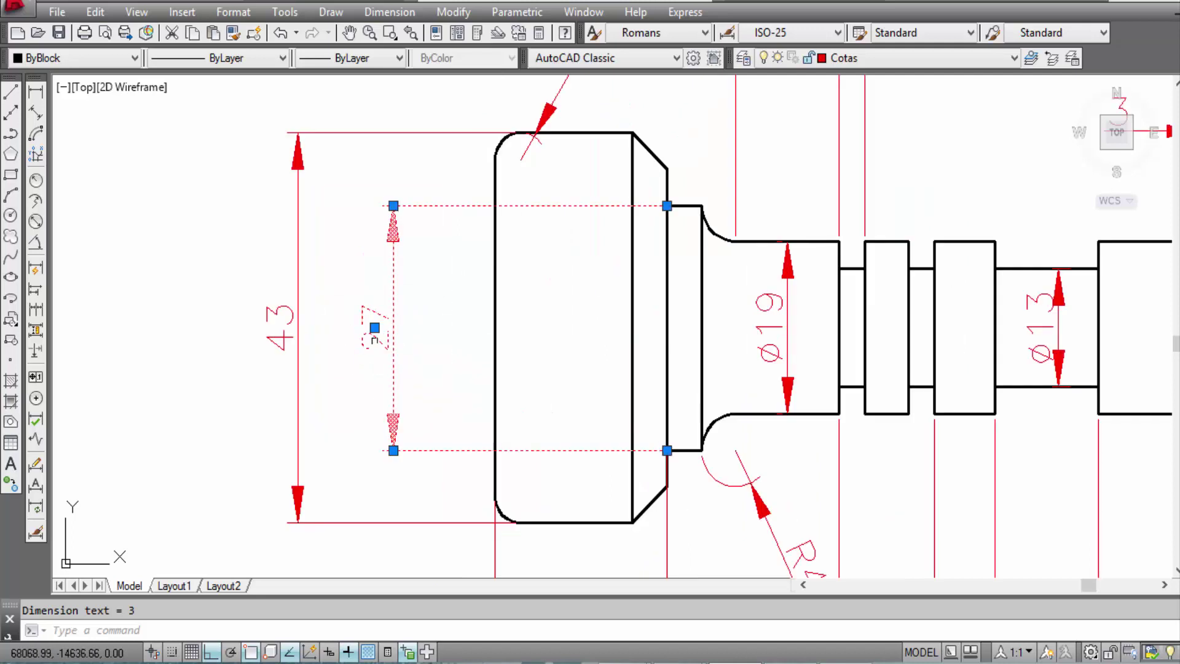
double_click(375, 328)
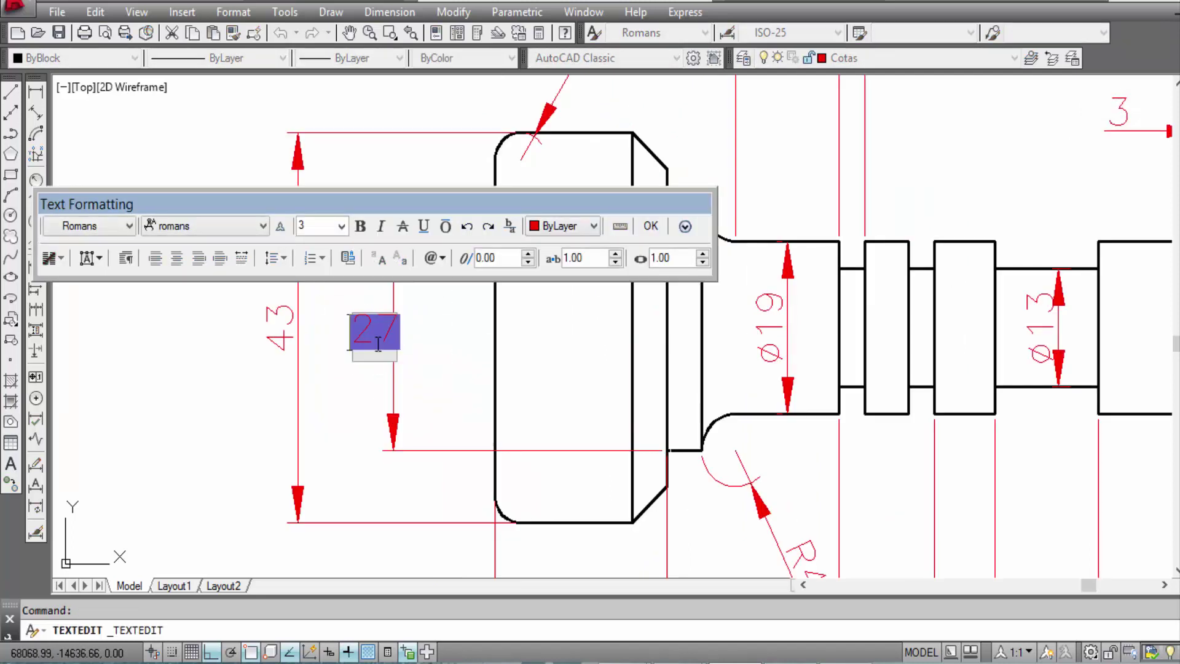
text(%%c)
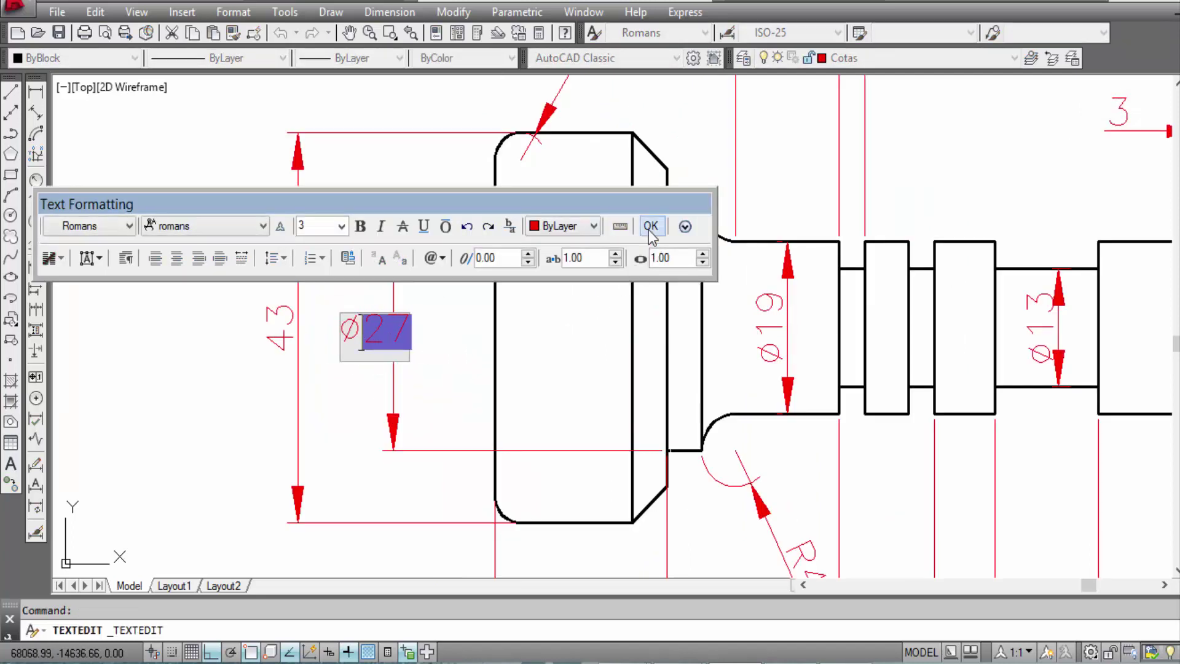
click(651, 226)
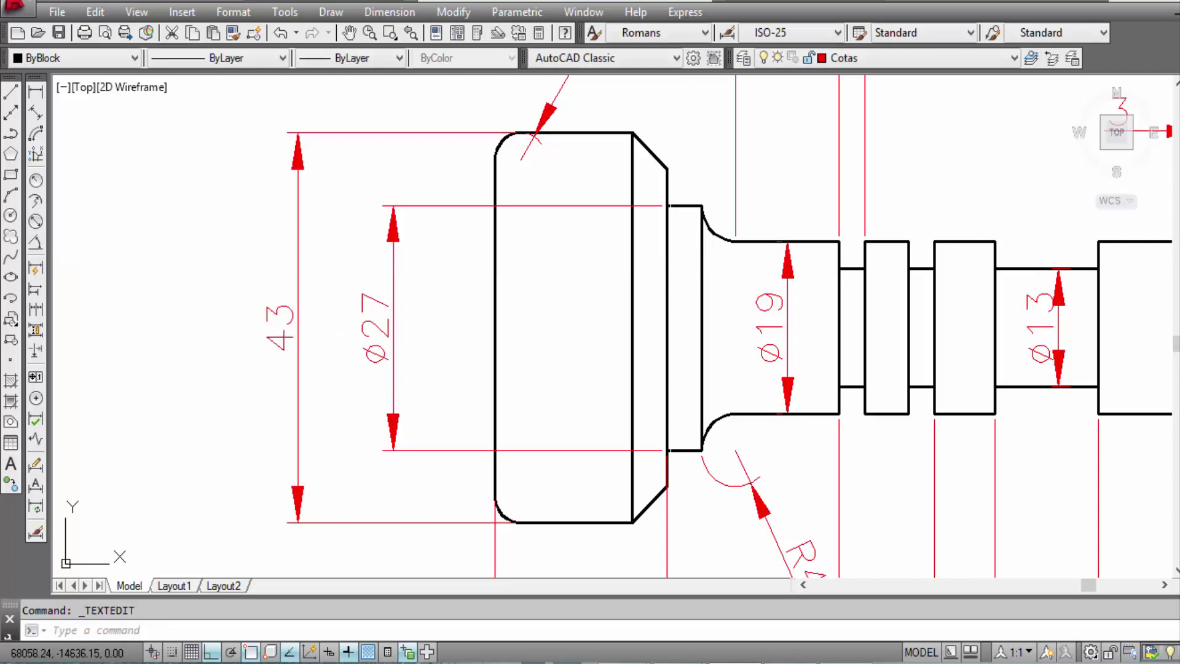
double_click(281, 328)
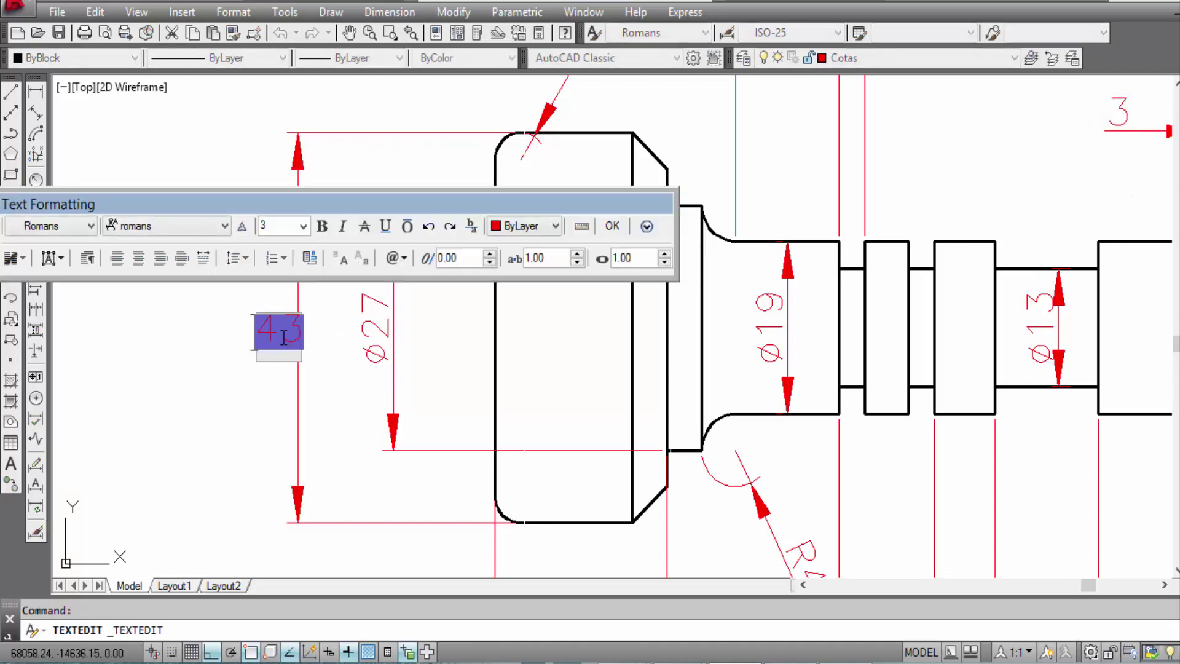
text(%%c)
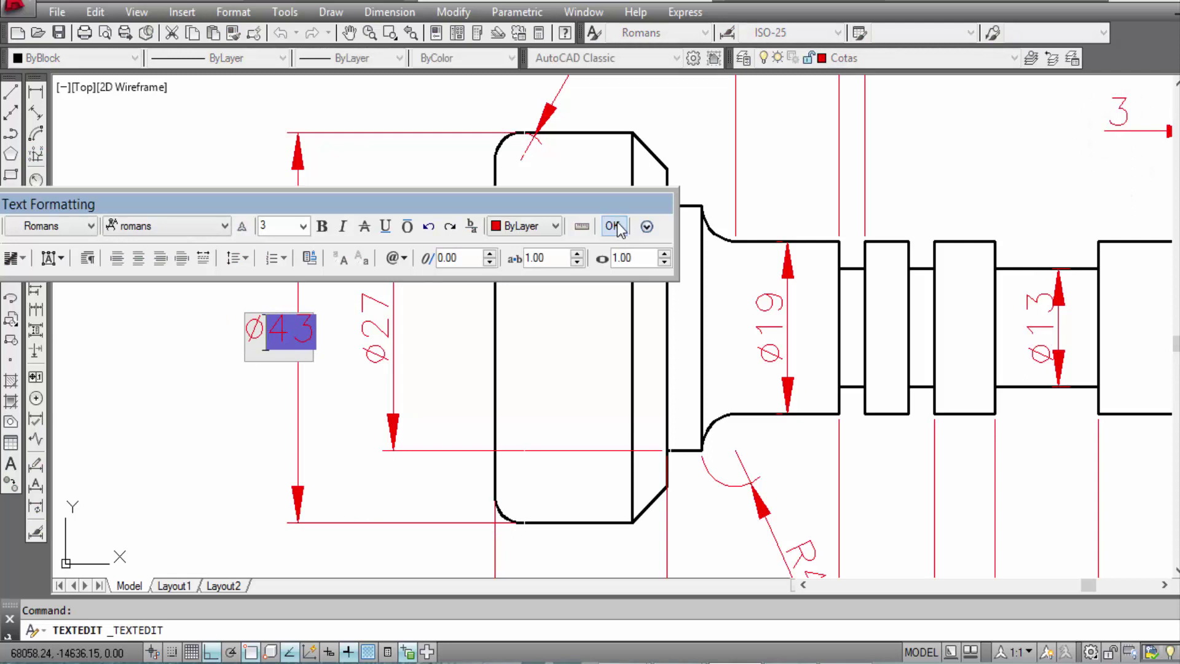
click(613, 228)
scroll(616, 299, down, 2)
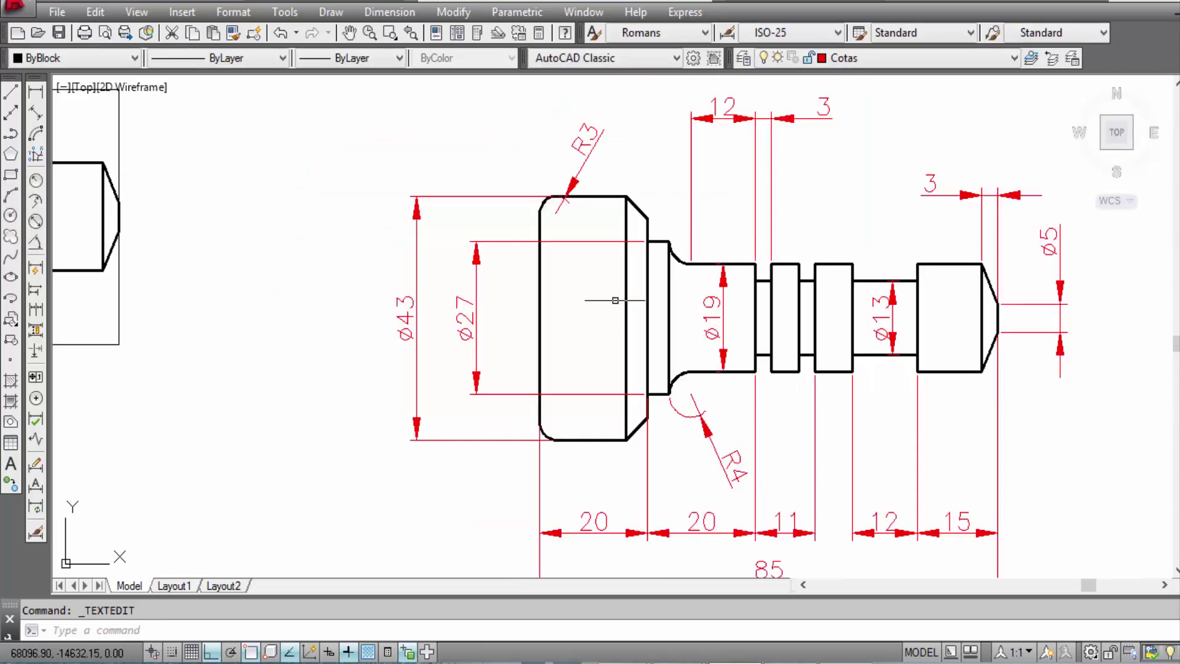
scroll(614, 300, down, 2)
scroll(573, 319, up, 2)
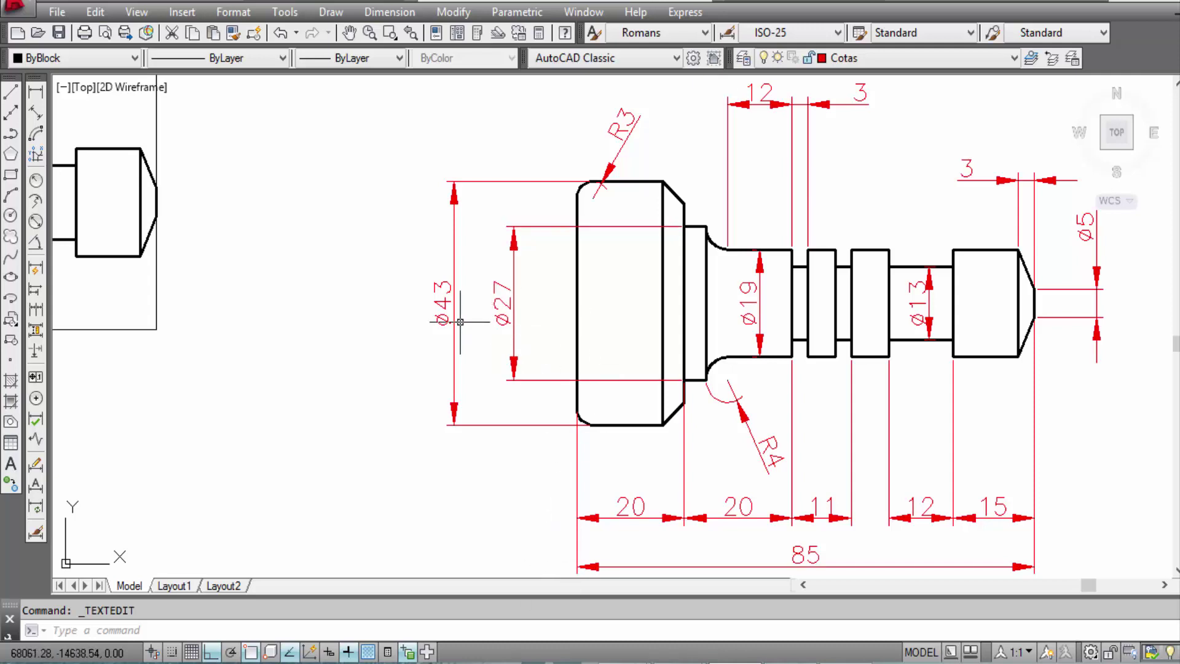
scroll(459, 321, down, 2)
scroll(203, 185, up, 2)
scroll(198, 179, up, 1)
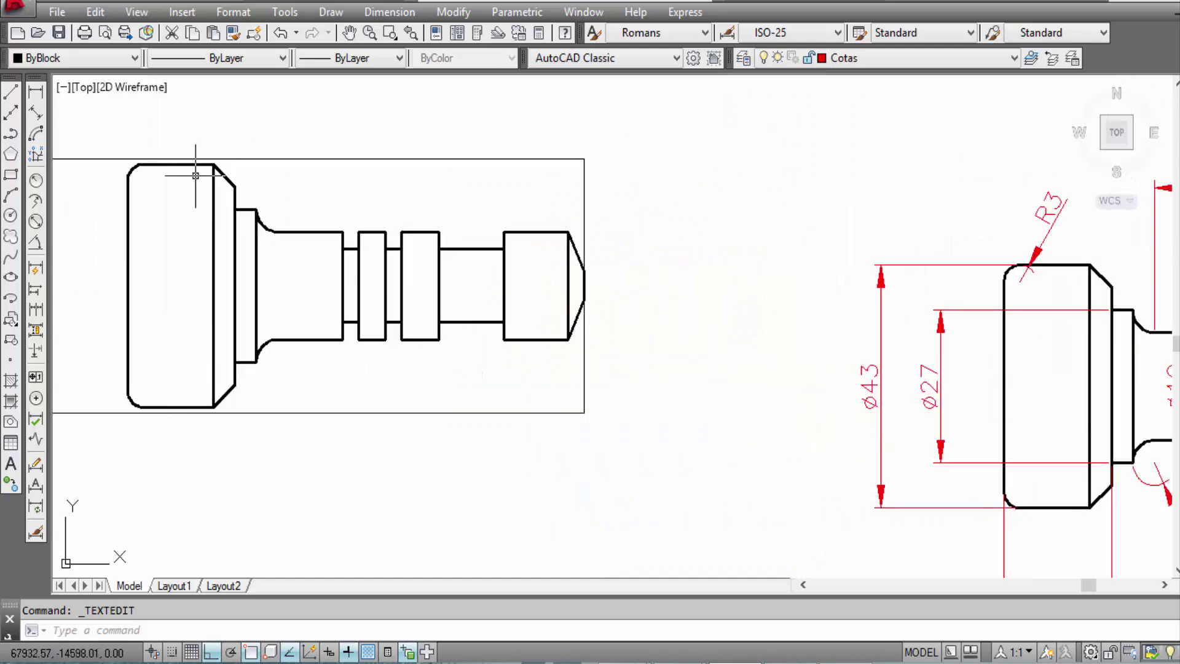
scroll(290, 185, up, 2)
scroll(126, 152, up, 1)
click(35, 92)
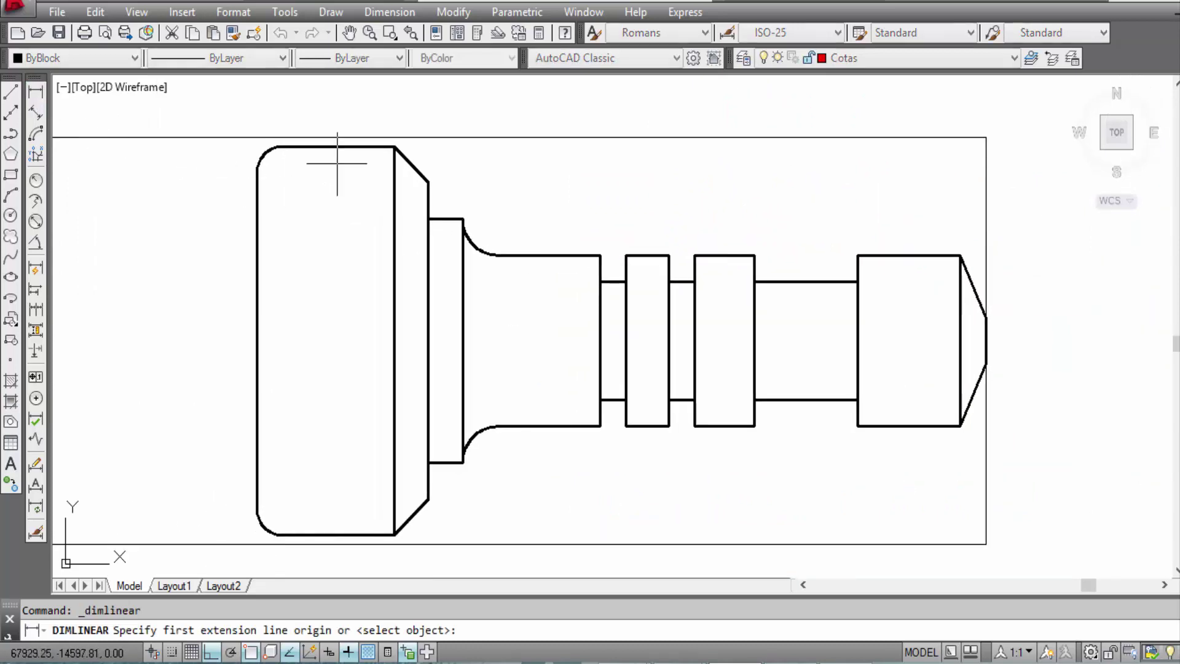
scroll(337, 154, up, 2)
click(246, 142)
click(428, 141)
scroll(371, 156, down, 4)
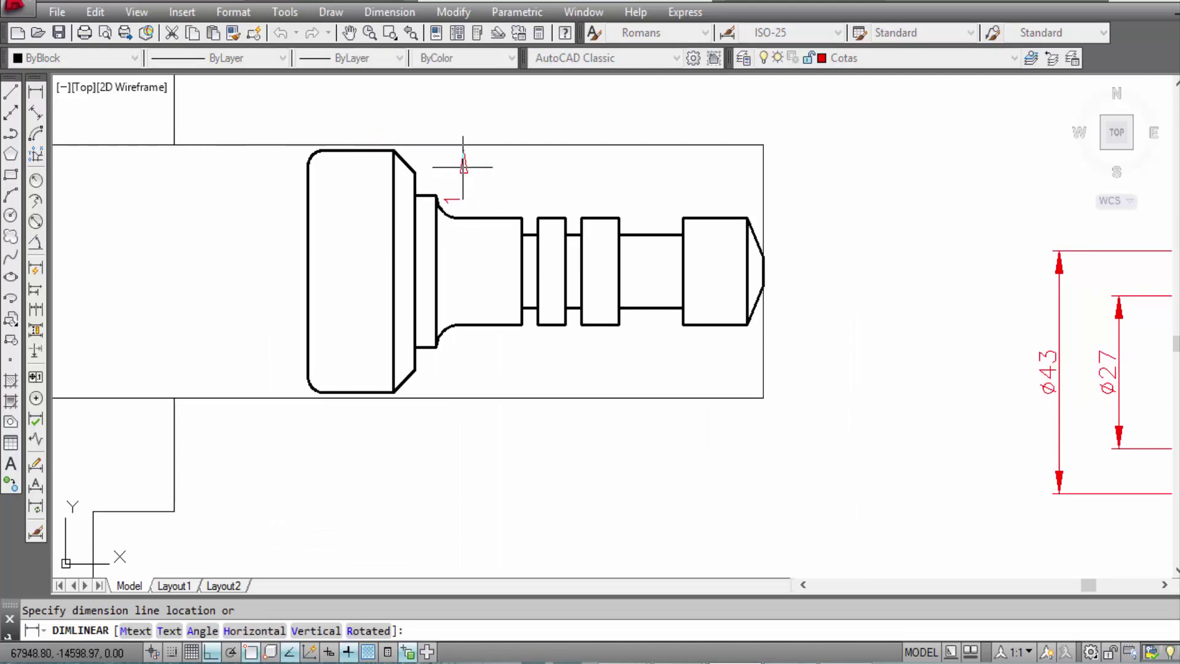
key(Escape)
mouse_move(860, 327)
middle_down()
mouse_move(583, 281)
mouse_move(180, 278)
middle_up()
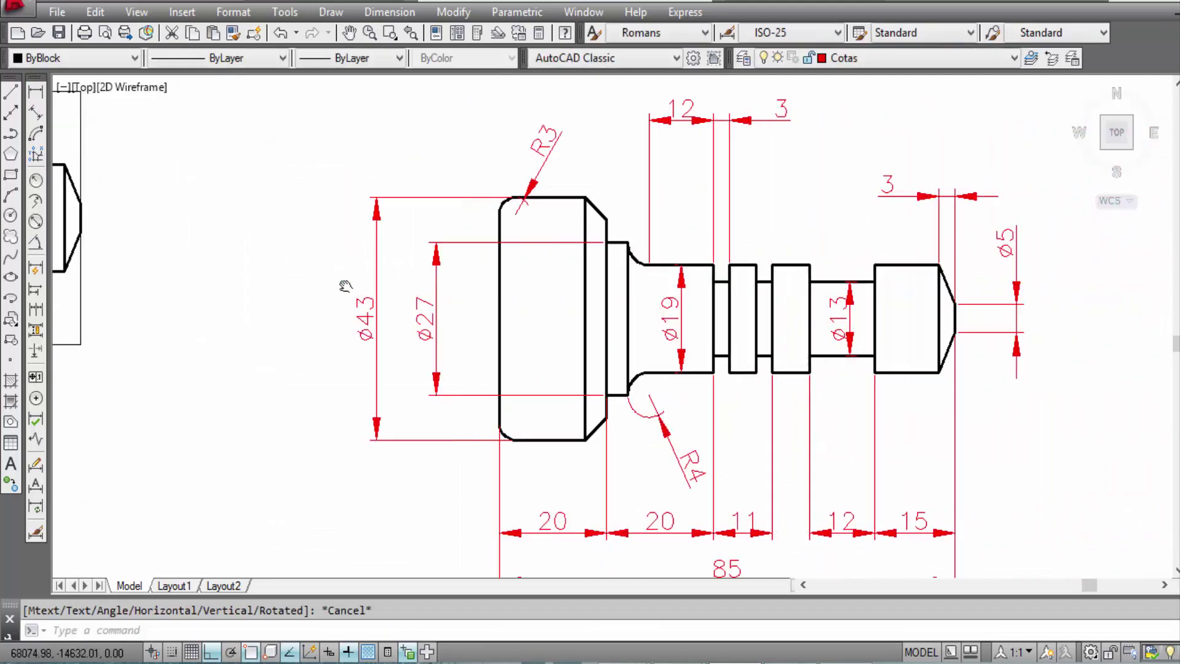
mouse_move(608, 307)
middle_down()
mouse_move(495, 279)
mouse_move(449, 305)
middle_up()
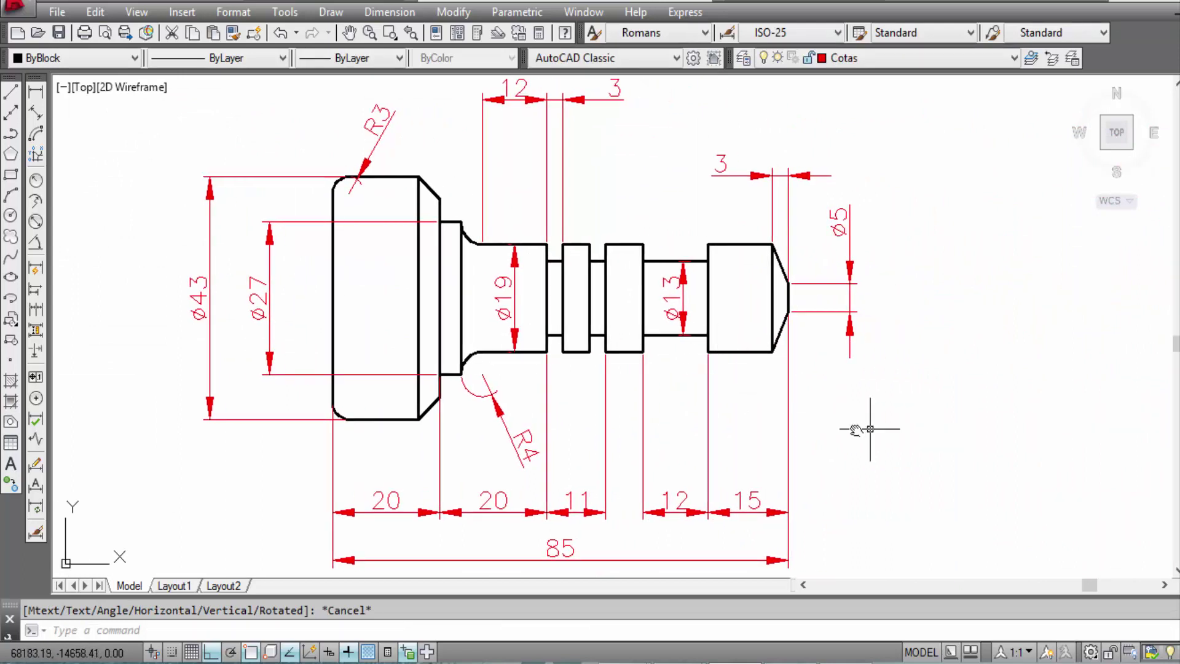
middle_drag(858, 422, 805, 440)
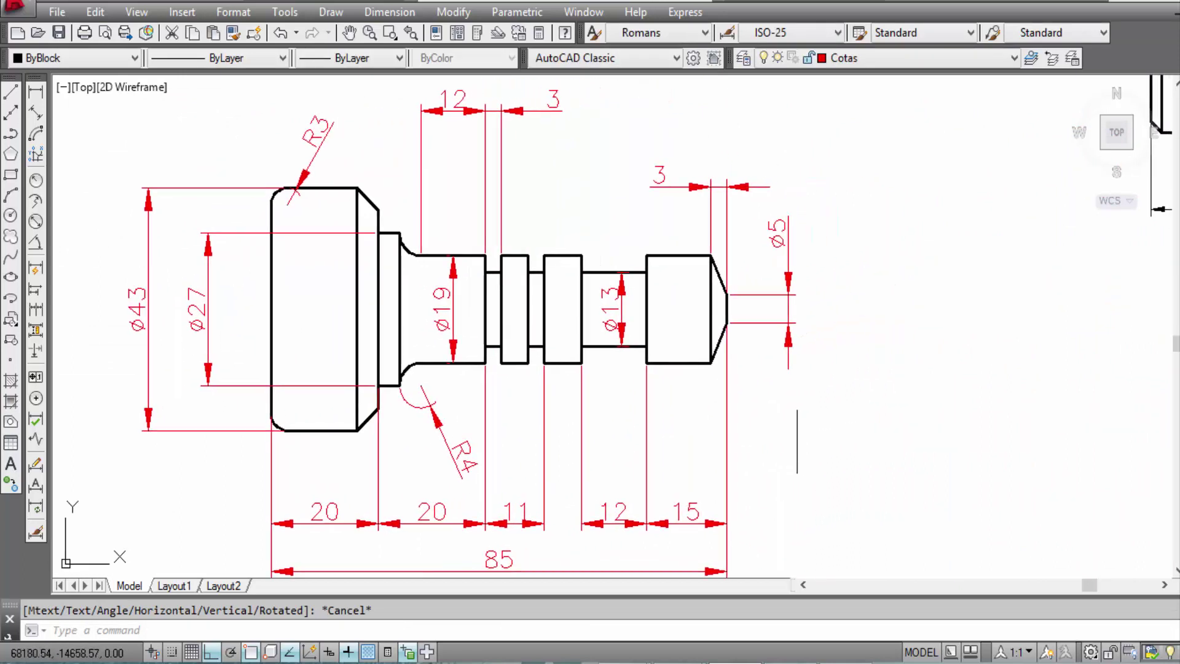
Step: Dimension the left chamfer of the shaft head, placed above it
click(36, 92)
scroll(380, 188, up, 2)
middle_drag(396, 219, 444, 393)
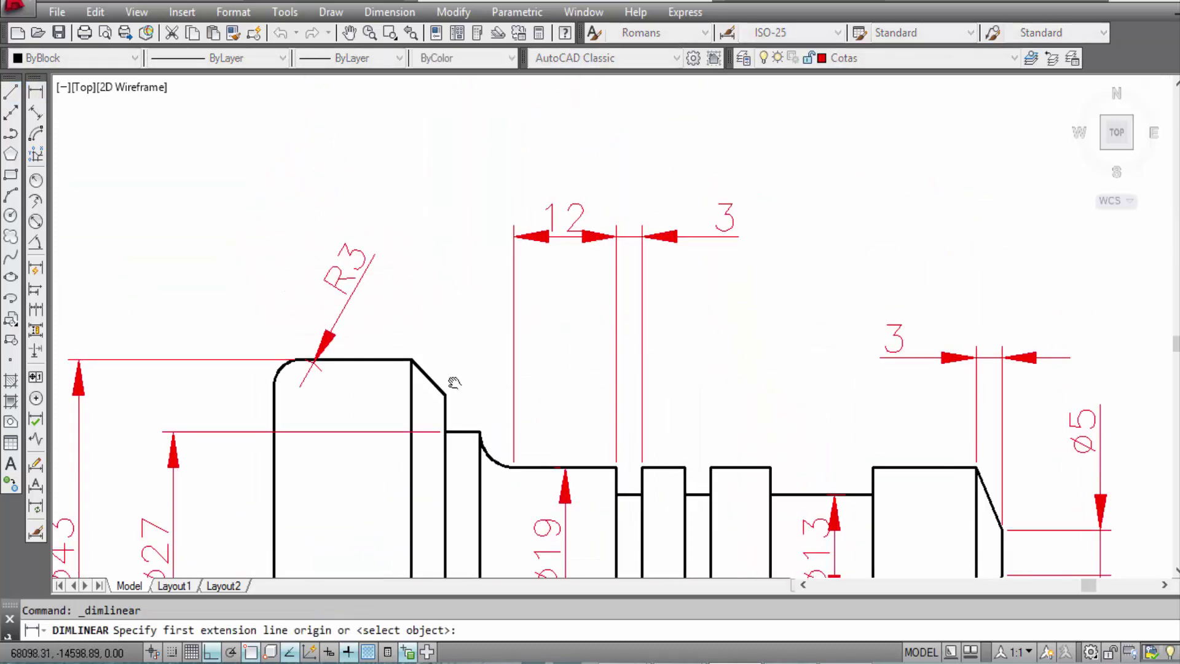
click(445, 395)
click(411, 359)
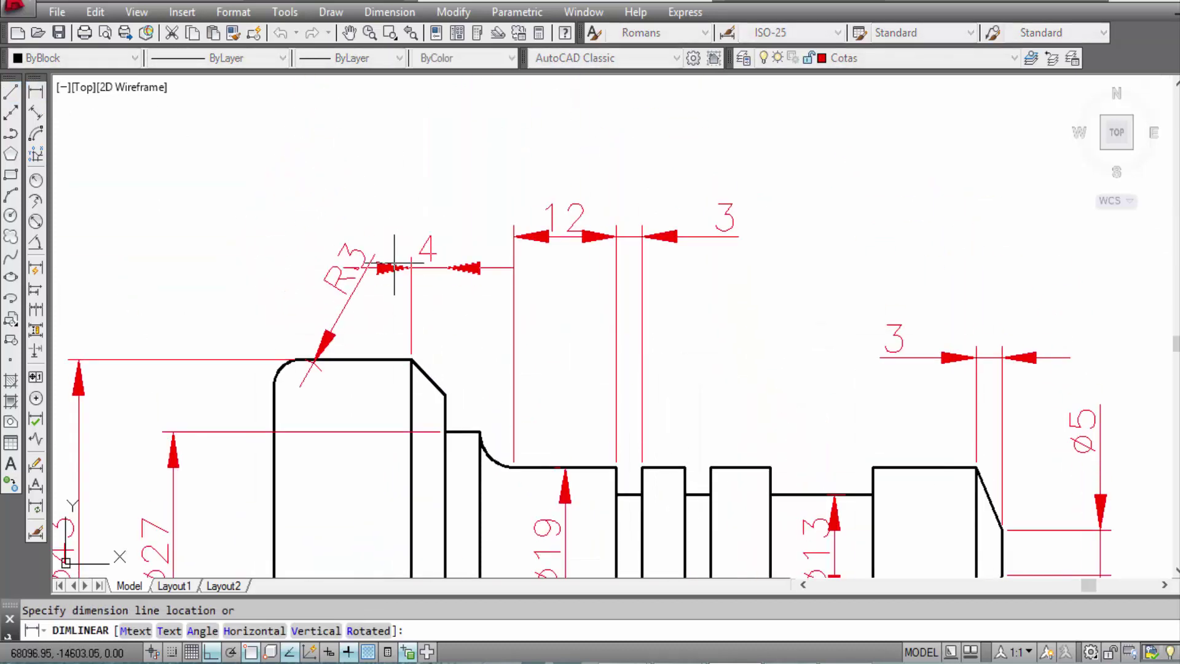
click(488, 230)
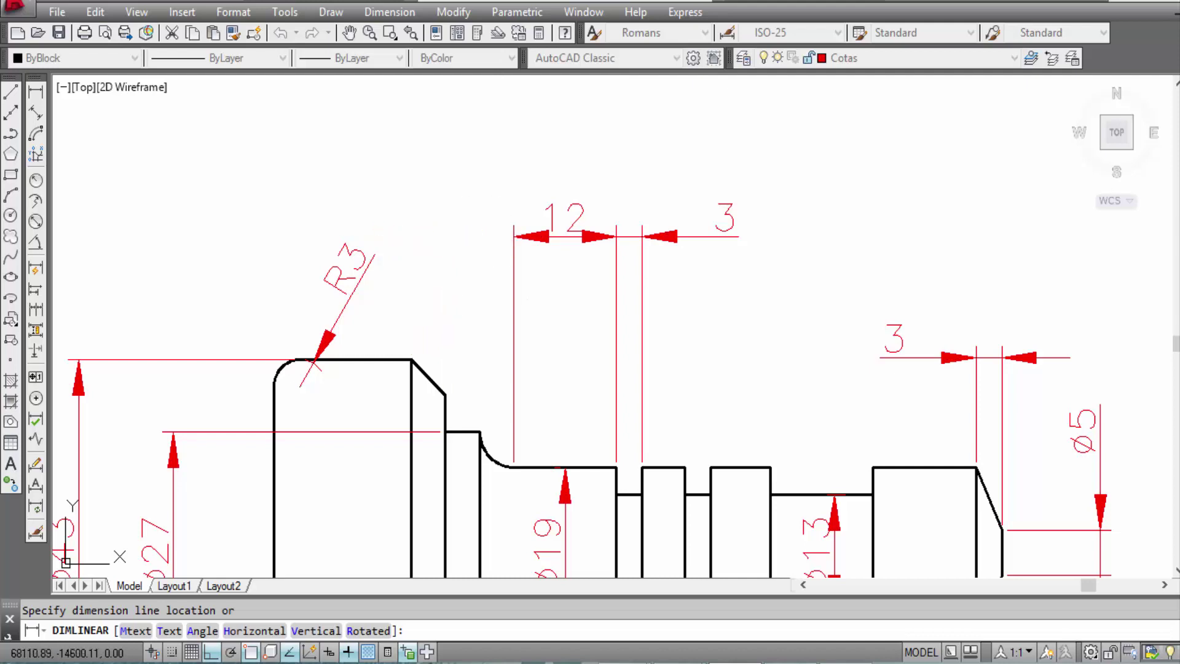
Step: Change the chamfer dimension's text to 4x45°
scroll(429, 218, up, 3)
double_click(428, 220)
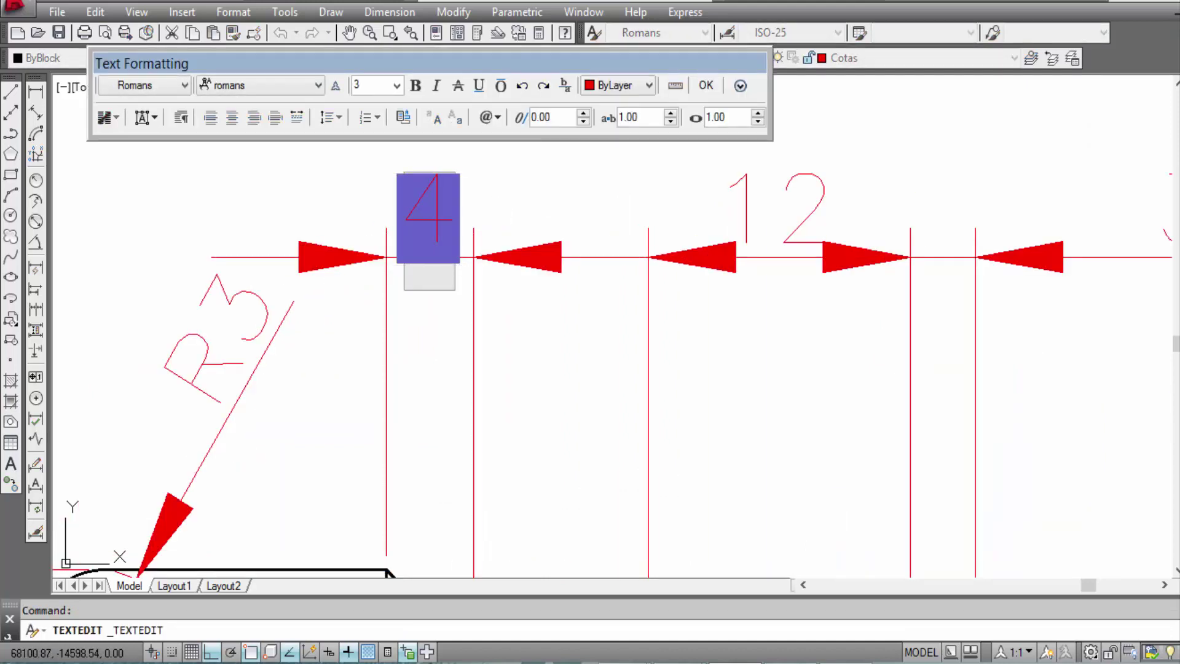
text(4)
key(BackSpace)
key(BackSpace)
text(4)
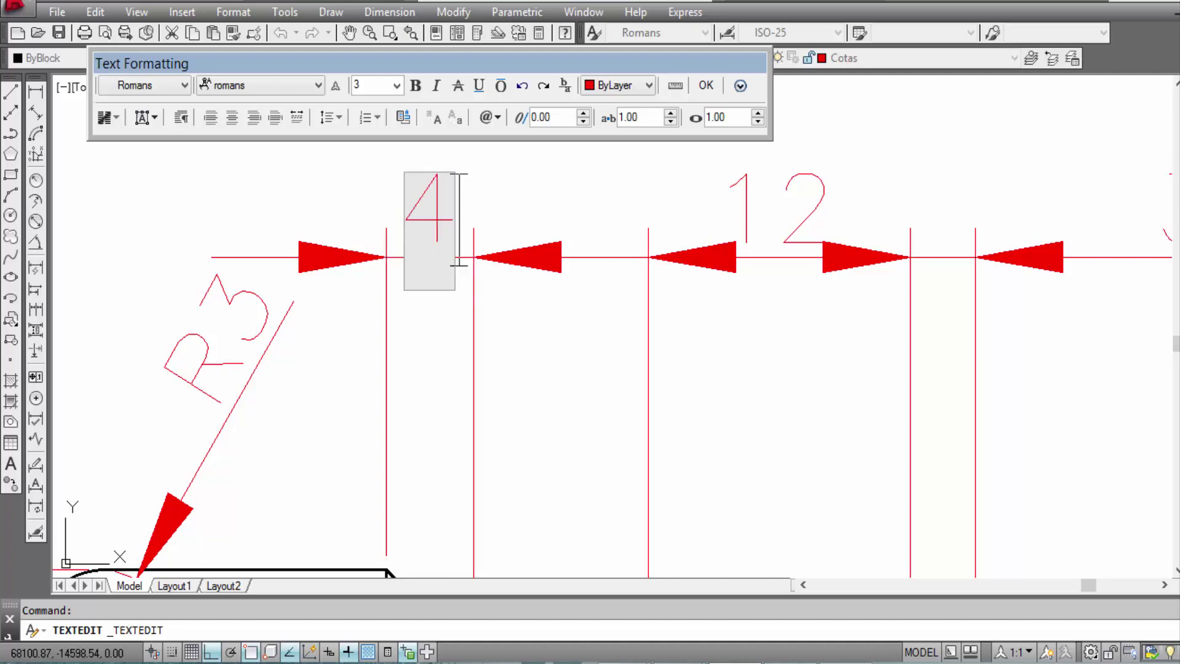
text(x45)
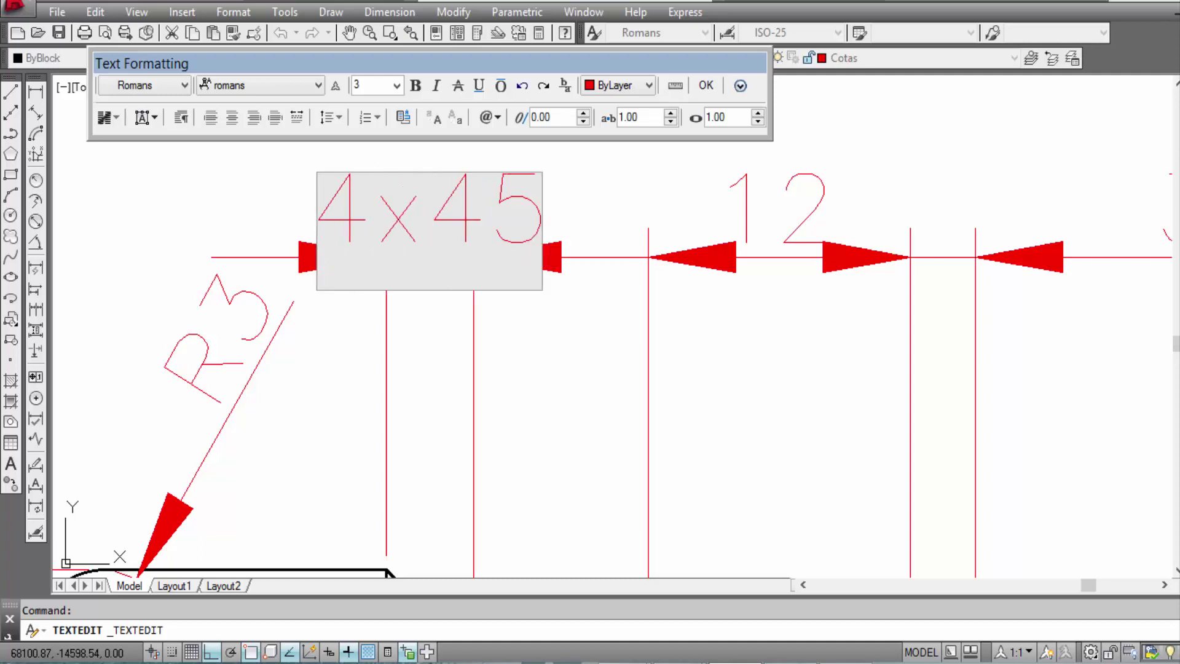
text(°)
click(706, 85)
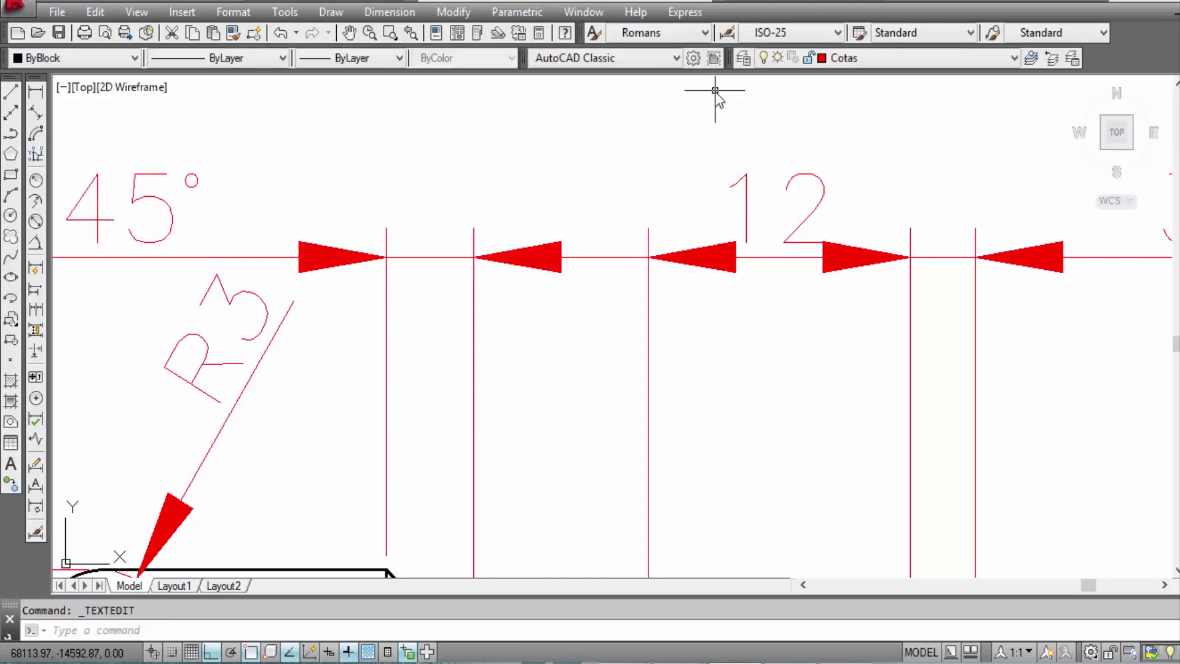
scroll(648, 215, down, 3)
middle_drag(660, 224, 615, 129)
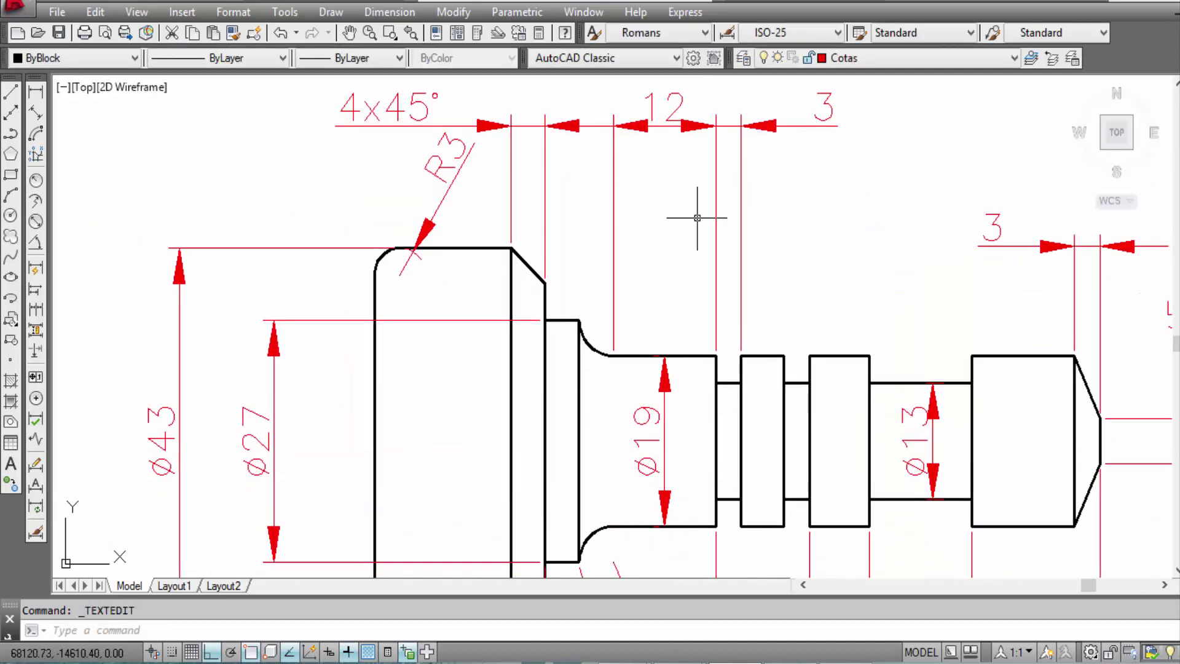
scroll(695, 299, down, 2)
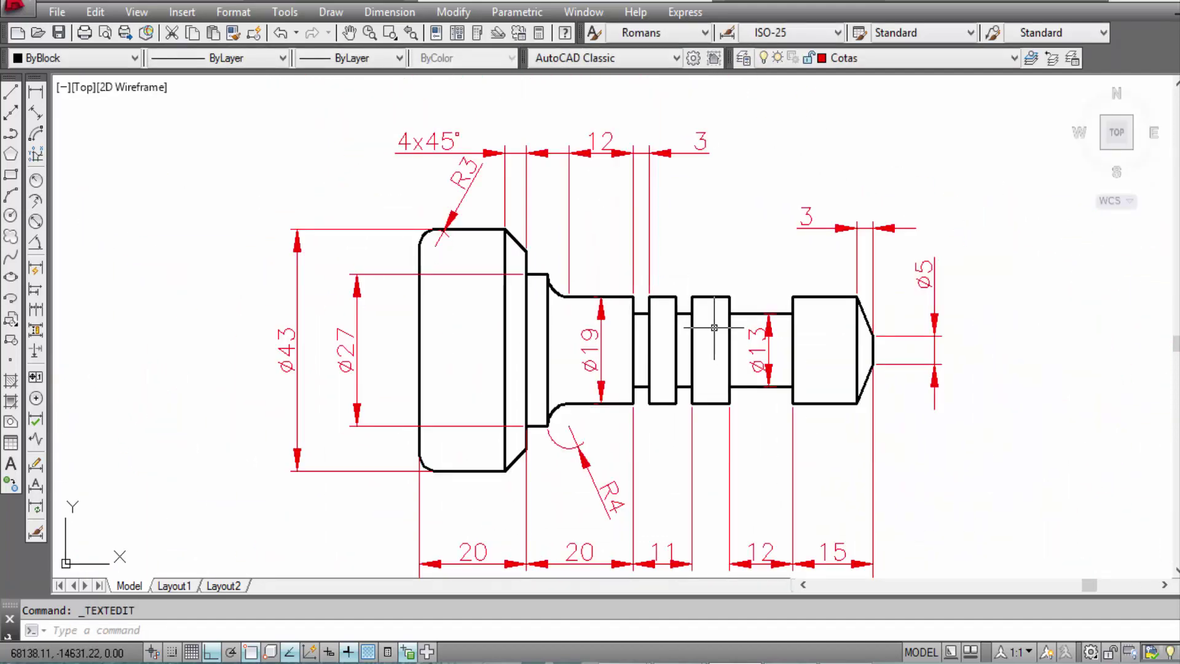
middle_drag(787, 363, 705, 287)
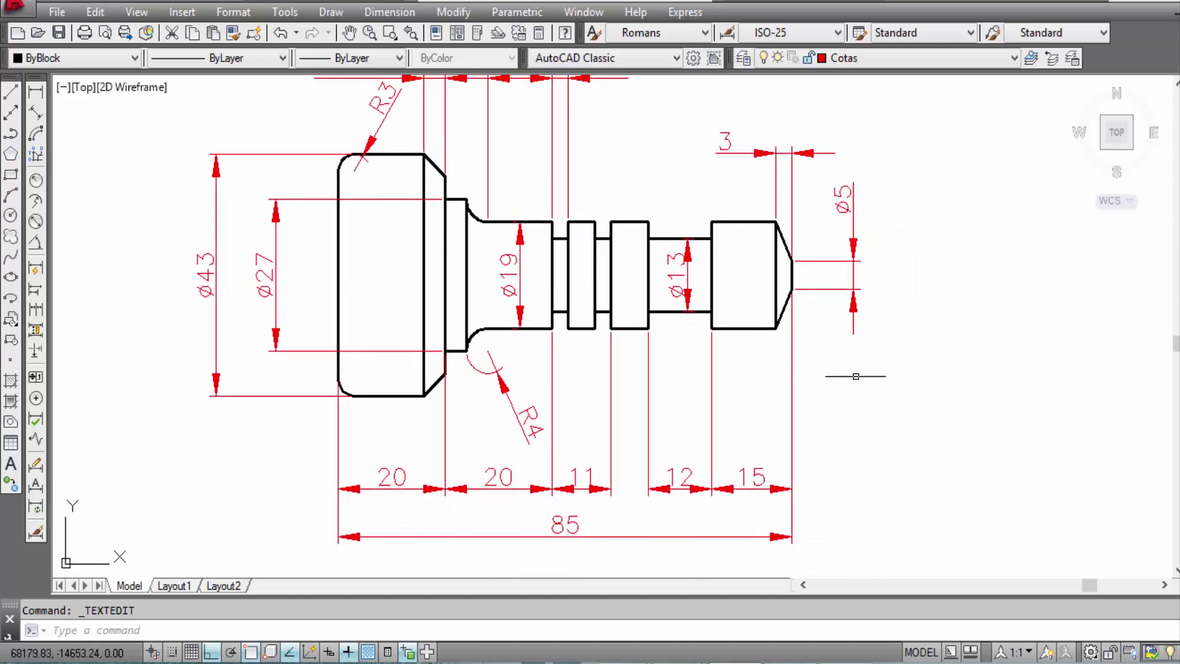
Step: Pan and zoom the drawing to bring the cutting-tool drawings into view
scroll(825, 387, down, 2)
middle_drag(825, 369, 734, 373)
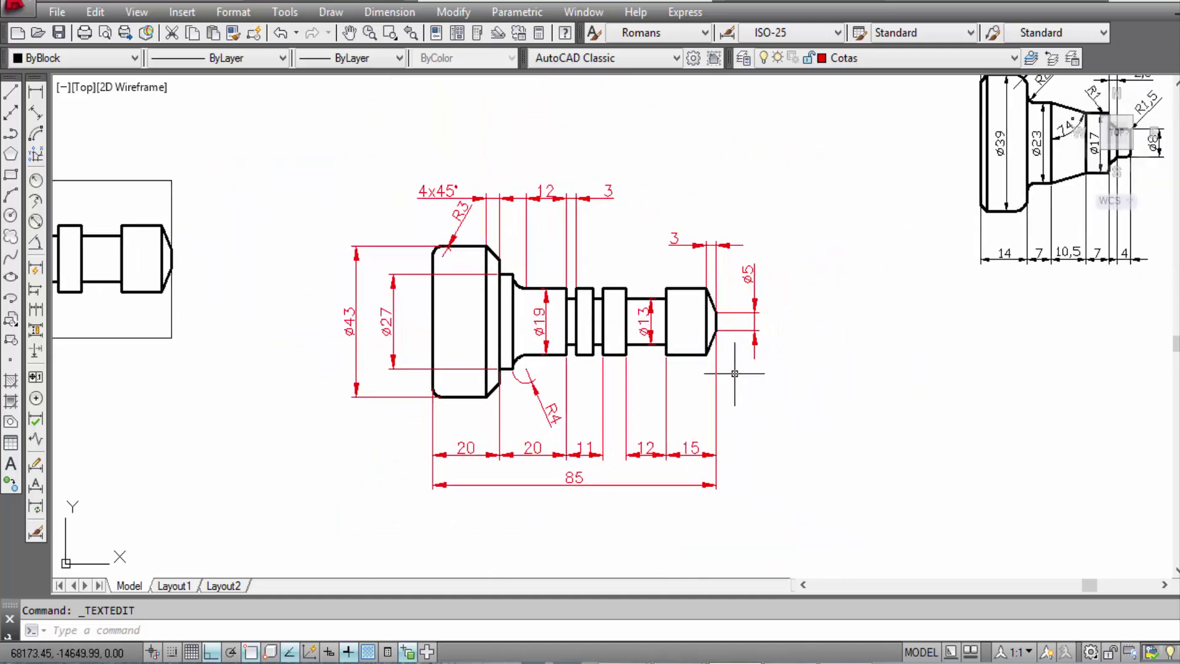
scroll(741, 377, up, 2)
scroll(754, 382, down, 2)
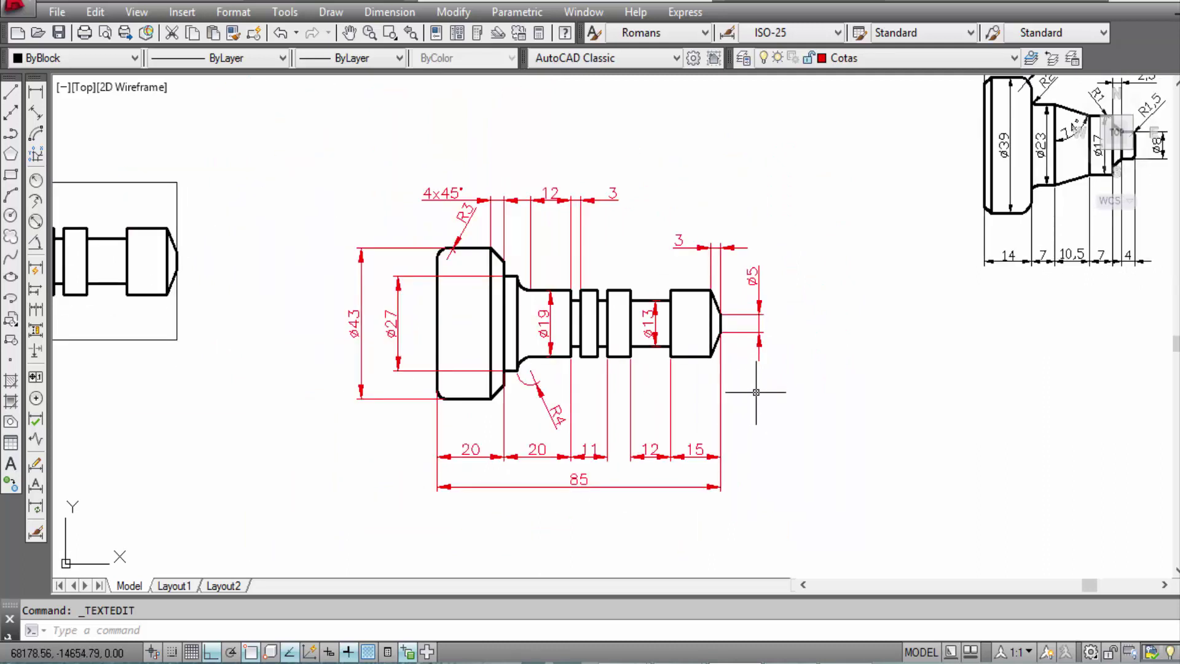
scroll(756, 391, down, 3)
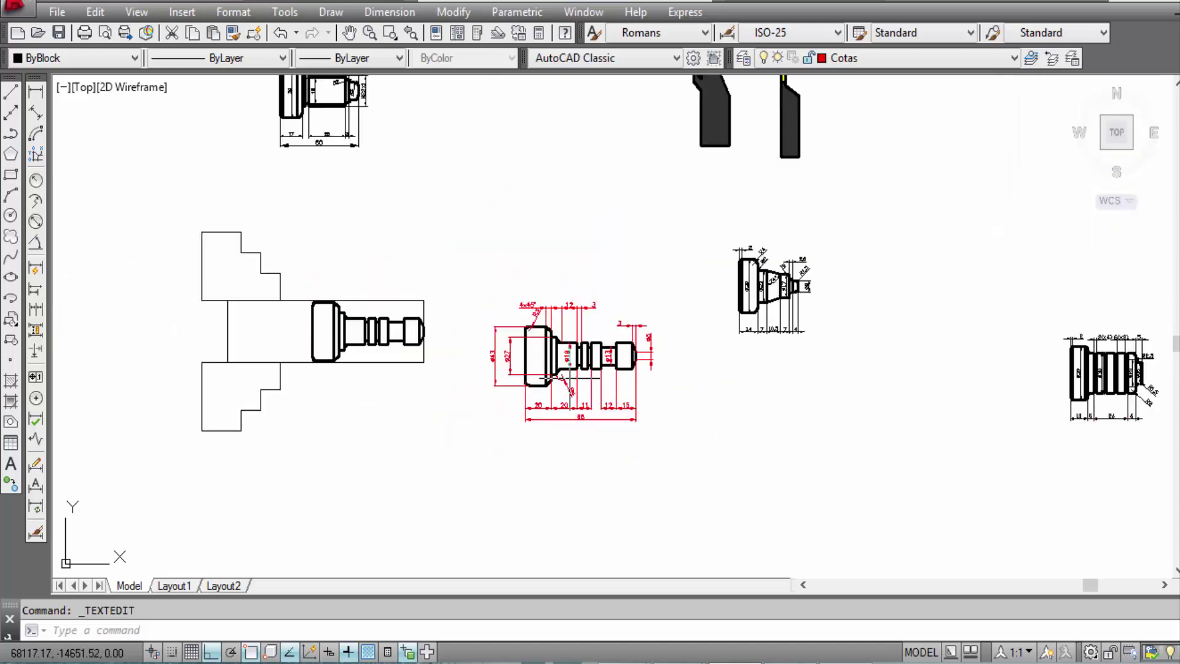
scroll(738, 400, down, 1)
middle_drag(710, 350, 682, 404)
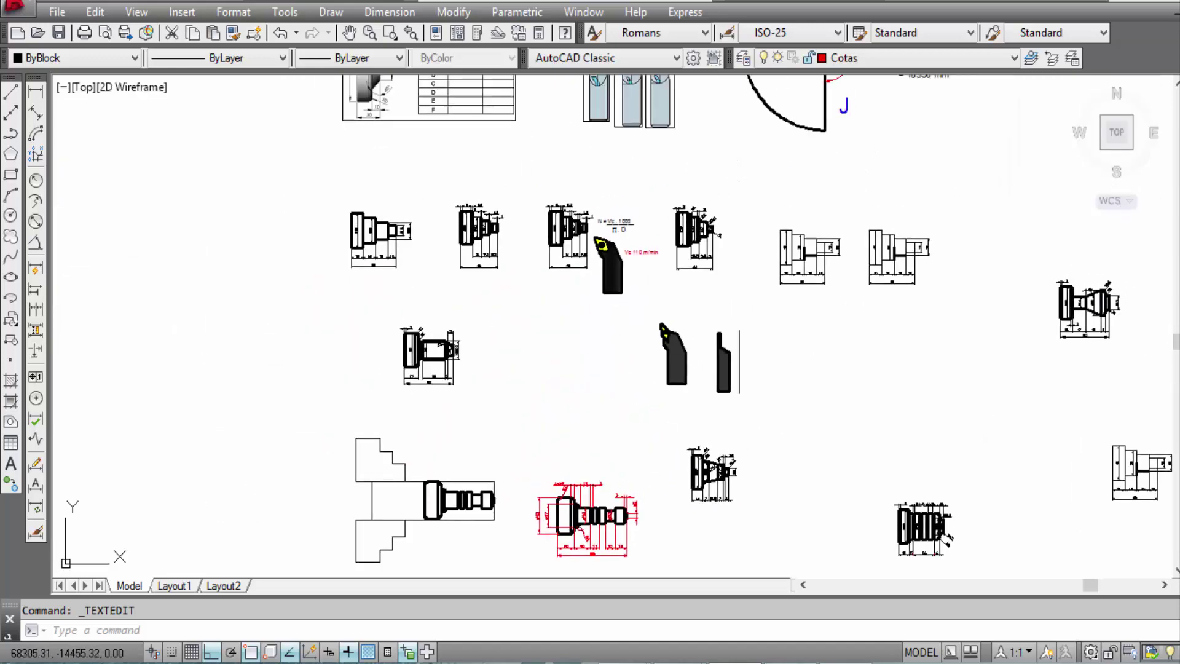
scroll(676, 320, up, 2)
scroll(528, 233, up, 2)
Step: Move the tool holder drawing beside the other two tools, then window-select all three
click(582, 264)
click(514, 185)
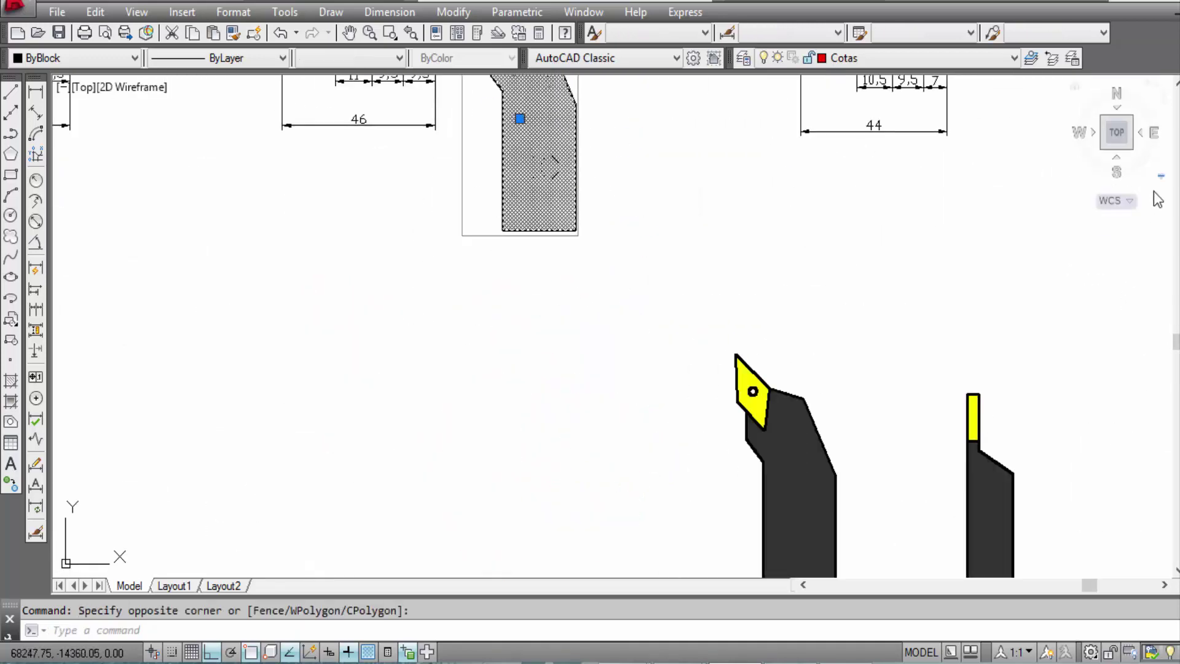
key(m)
click(572, 274)
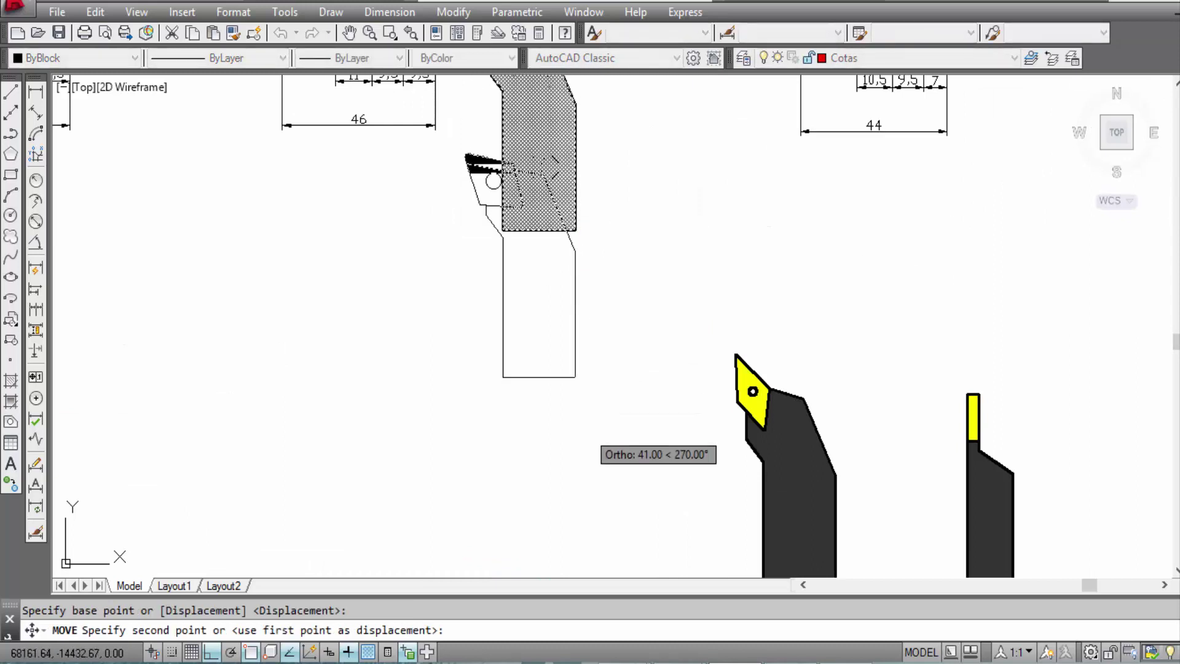
middle_drag(630, 428, 607, 234)
click(637, 439)
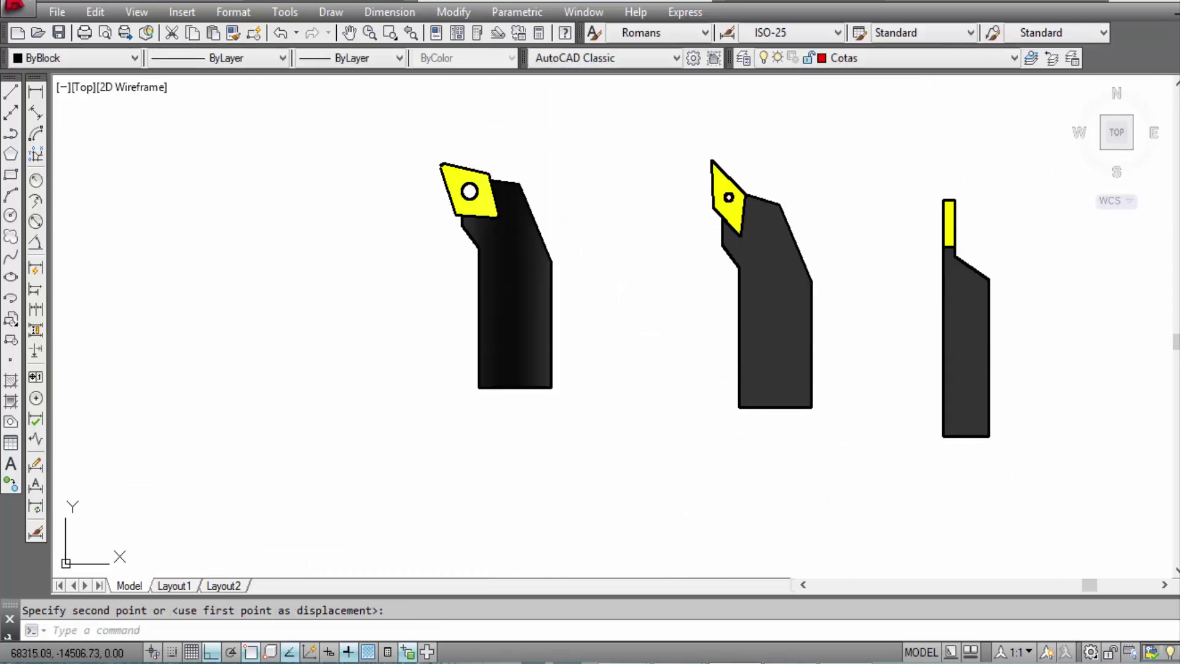
click(1050, 482)
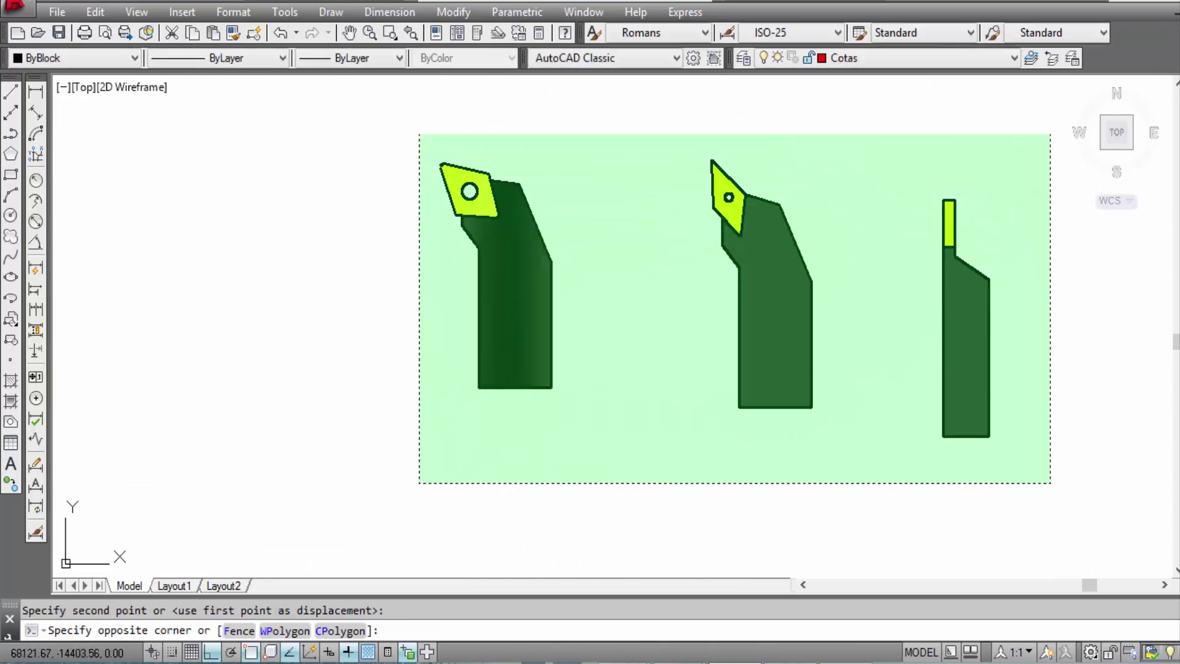
click(418, 133)
Step: Copy the three tool drawings and paste them to the right of the red shaft
key(ctrl+c)
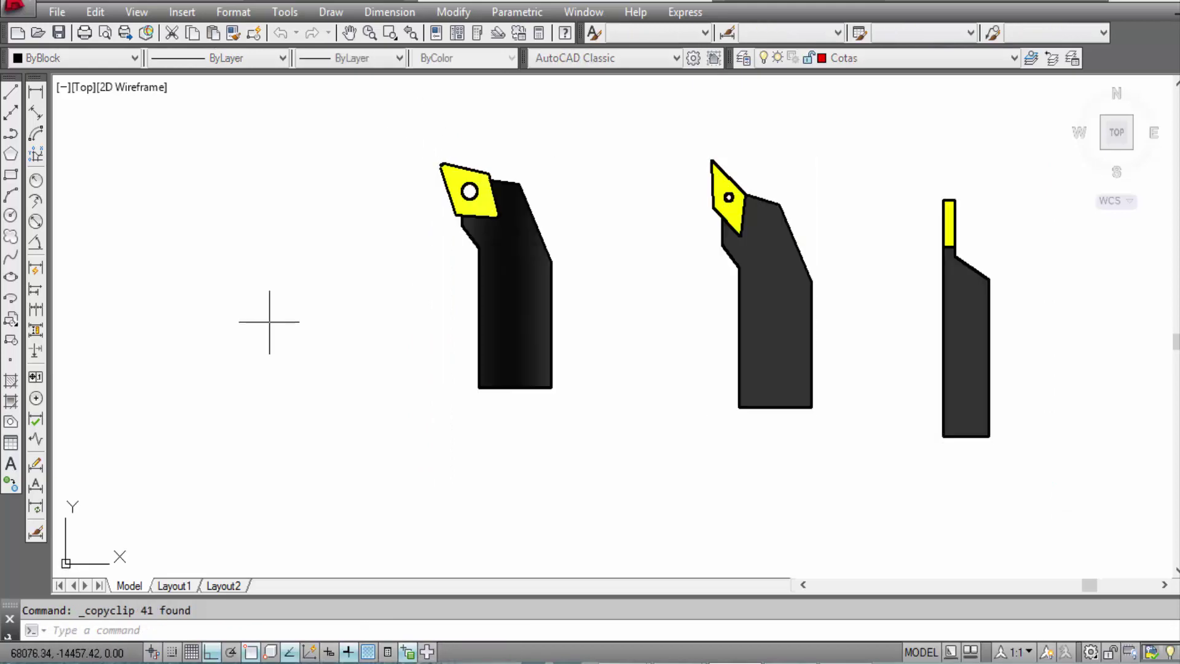
key(ctrl+v)
scroll(495, 350, down, 3)
scroll(542, 300, up, 2)
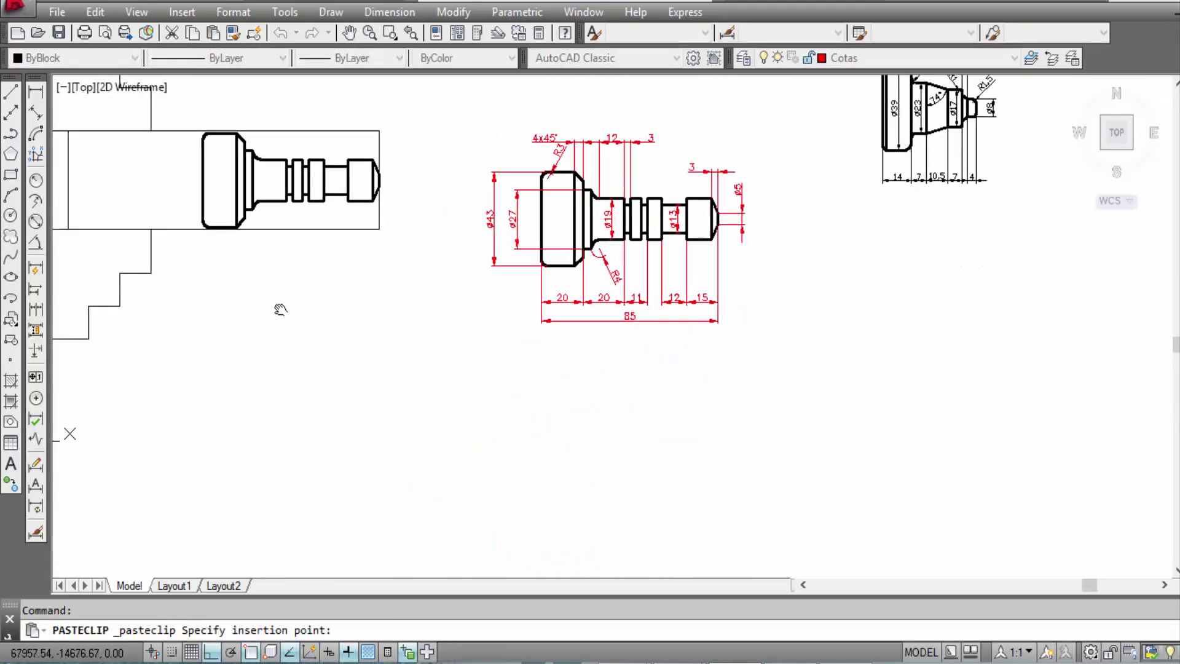
scroll(561, 448, down, 2)
middle_drag(561, 448, 471, 429)
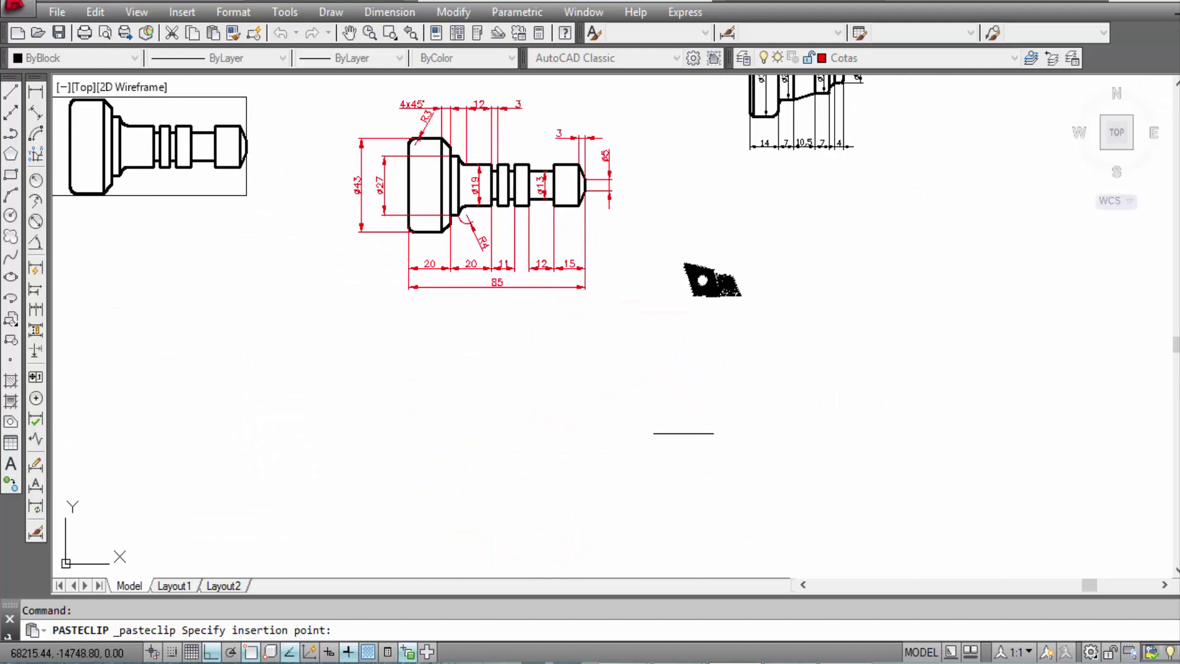
click(651, 416)
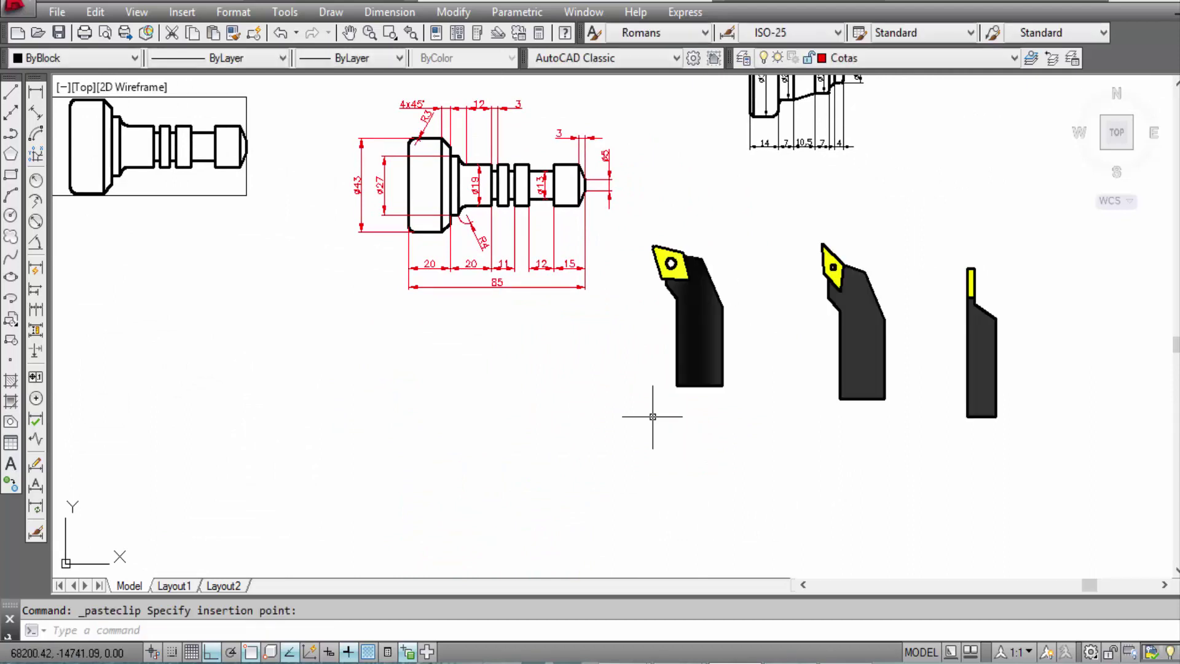
middle_drag(762, 403, 744, 436)
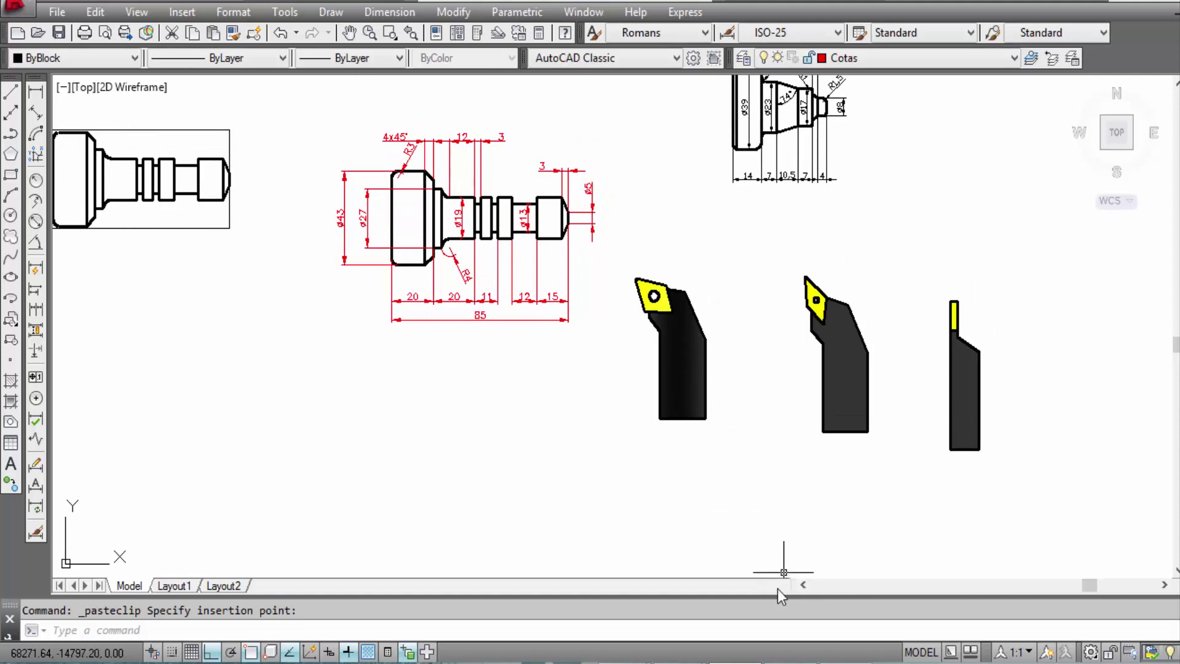
Step: Switch to the lathe simulator and open its tools catalog and turret setup screen
click(747, 621)
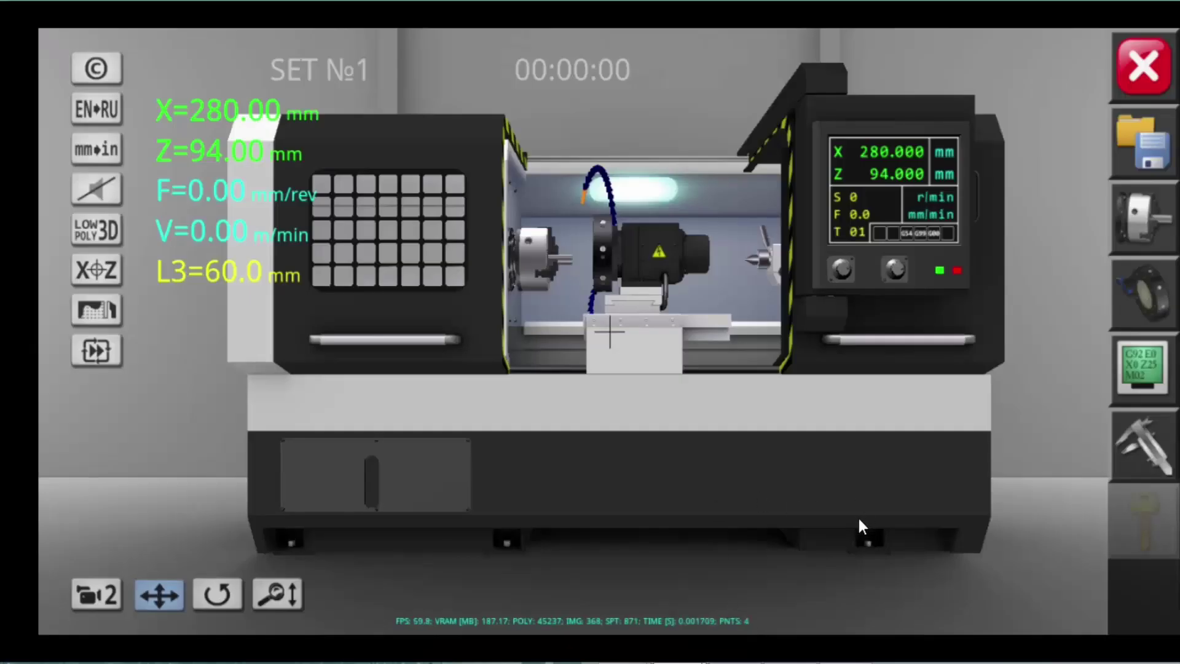
click(1146, 308)
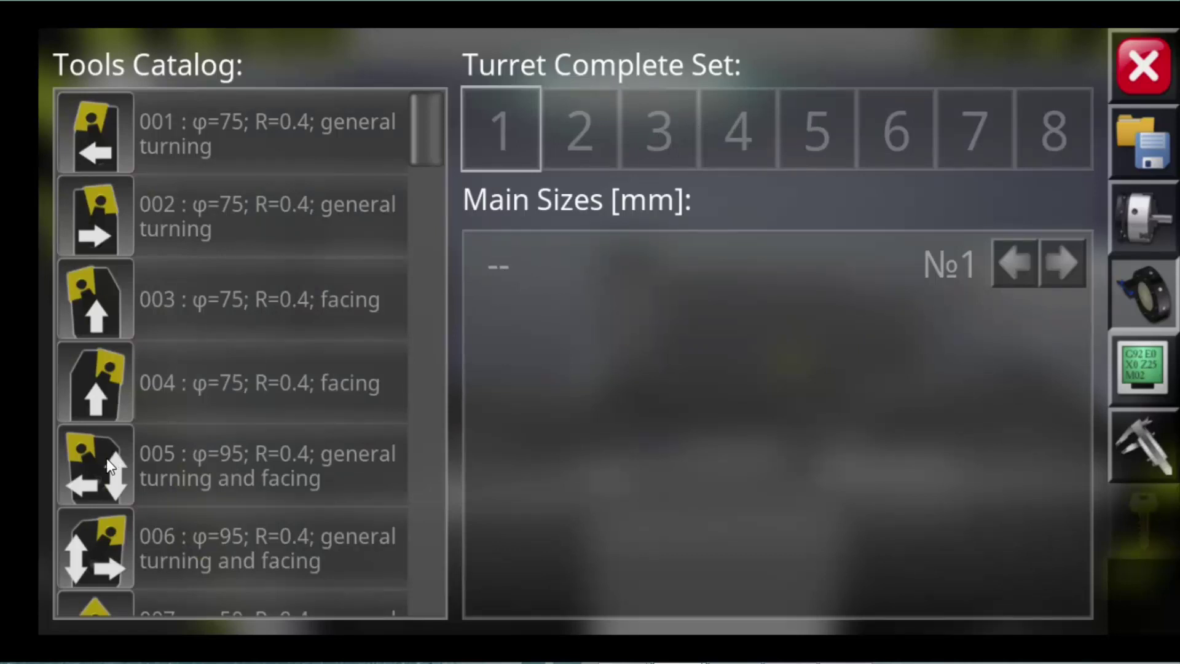
Step: Drag catalog tools 005 and 028 and width-3.0 groove tool 098 into turret slots 1–3
drag(106, 459, 508, 128)
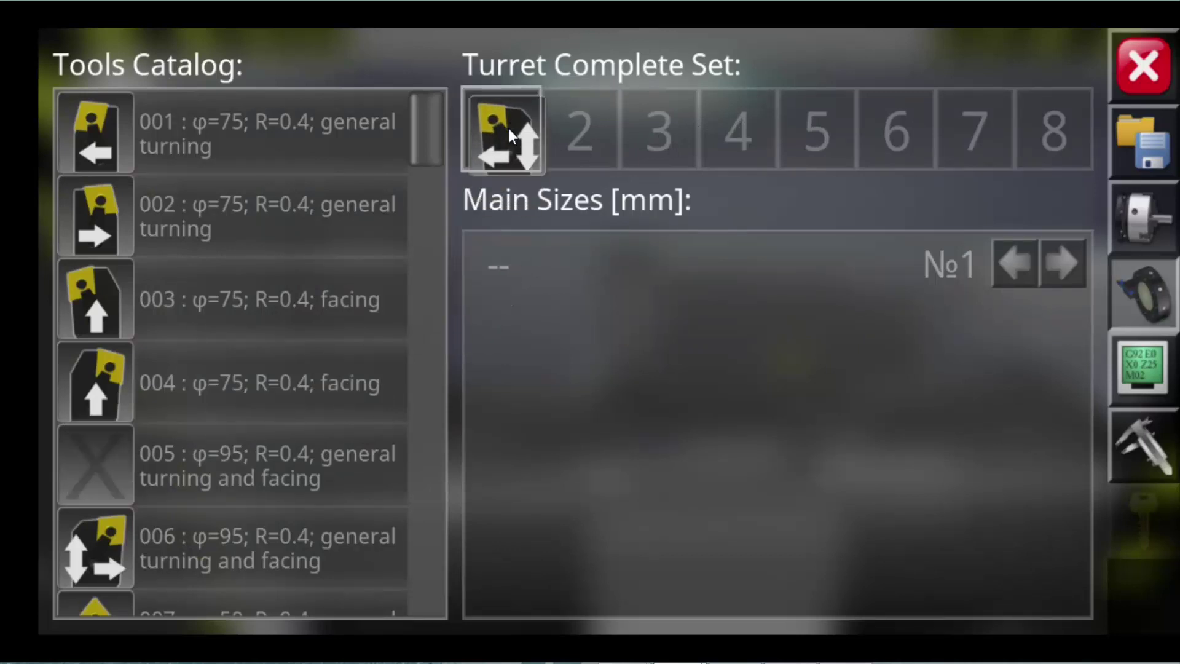
drag(434, 142, 427, 208)
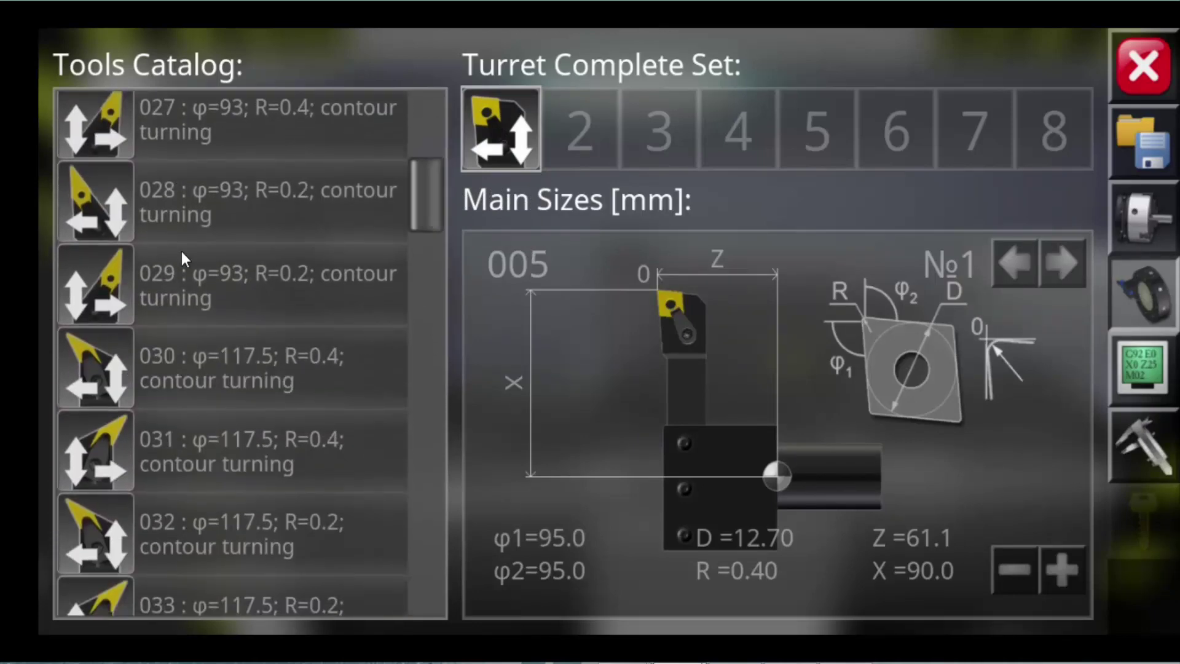
drag(99, 218, 580, 129)
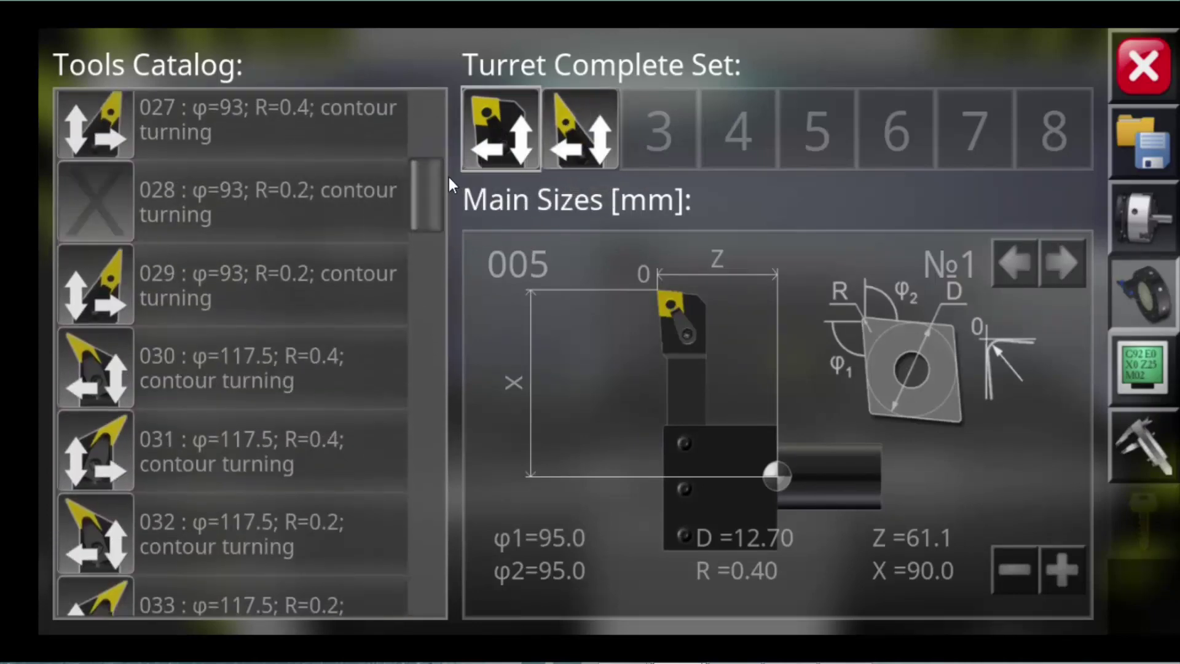
drag(426, 179, 425, 184)
mouse_move(425, 209)
mouse_down()
mouse_move(421, 302)
mouse_move(393, 367)
mouse_up()
scroll(393, 362, up, 1)
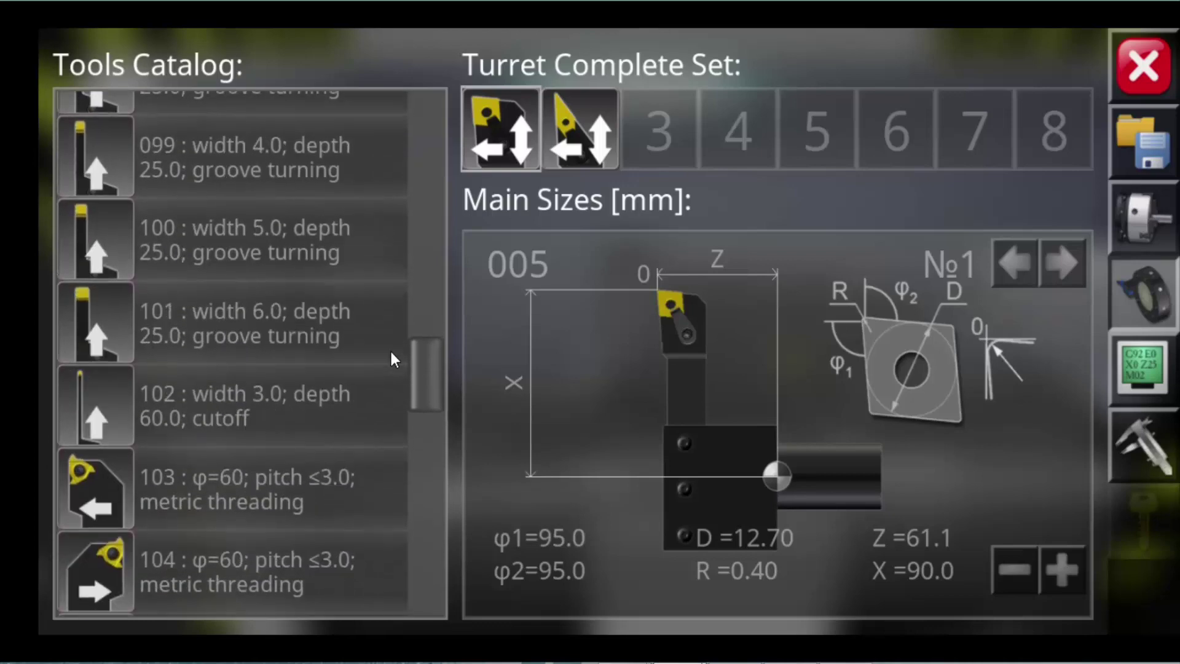
scroll(394, 358, up, 3)
mouse_move(63, 311)
mouse_down()
mouse_move(479, 268)
mouse_move(695, 140)
mouse_move(666, 123)
mouse_up()
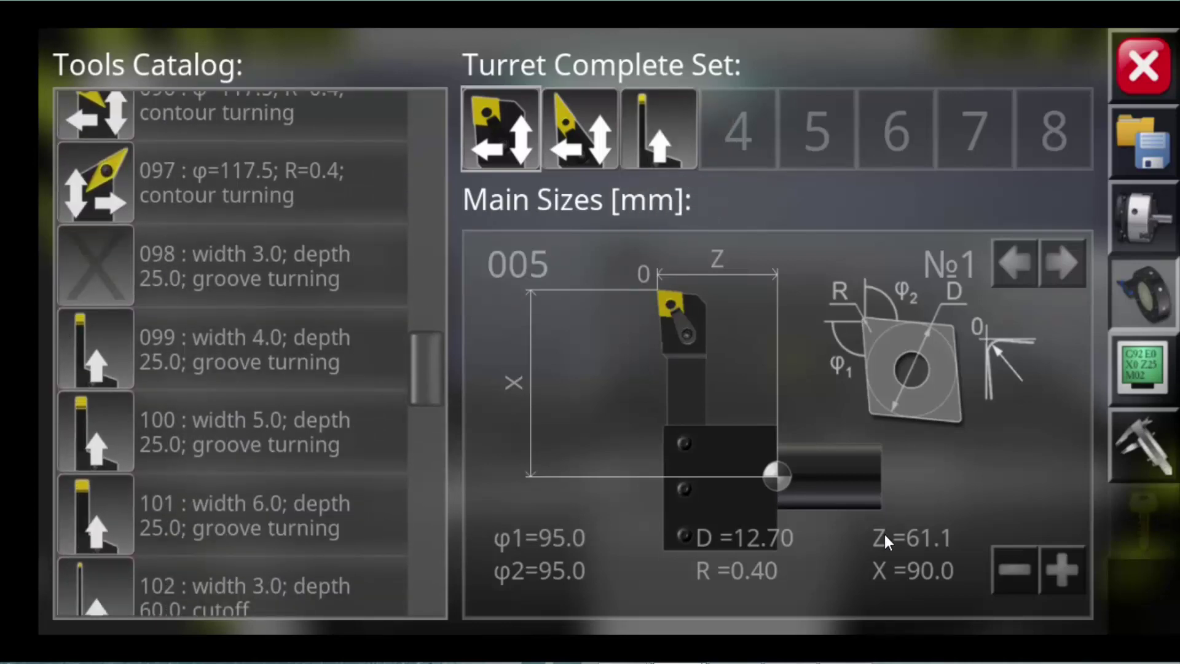
Step: Open and close the G-code editor, then view tool T01 with the close-up camera
click(1153, 365)
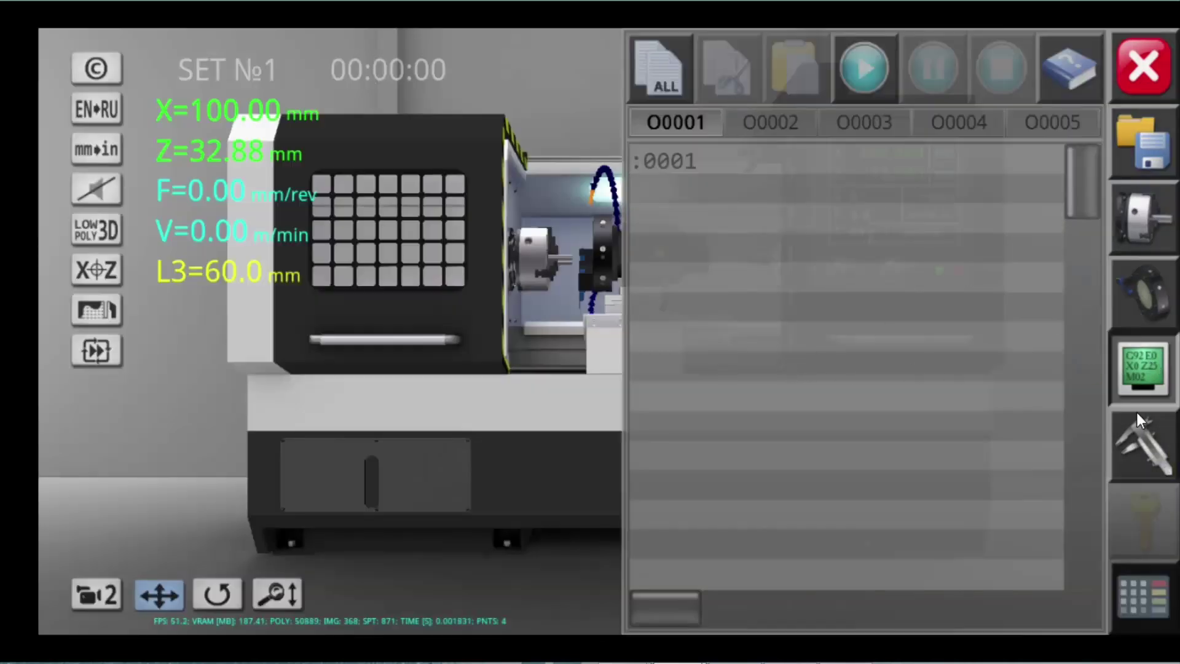
click(1150, 374)
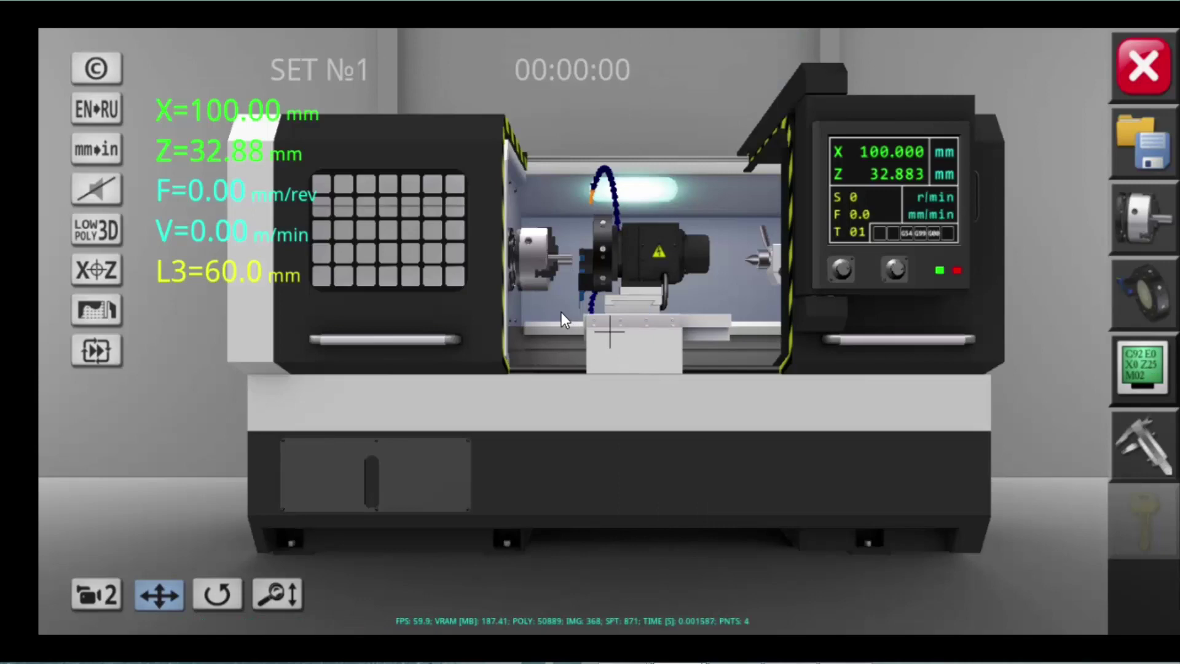
click(98, 594)
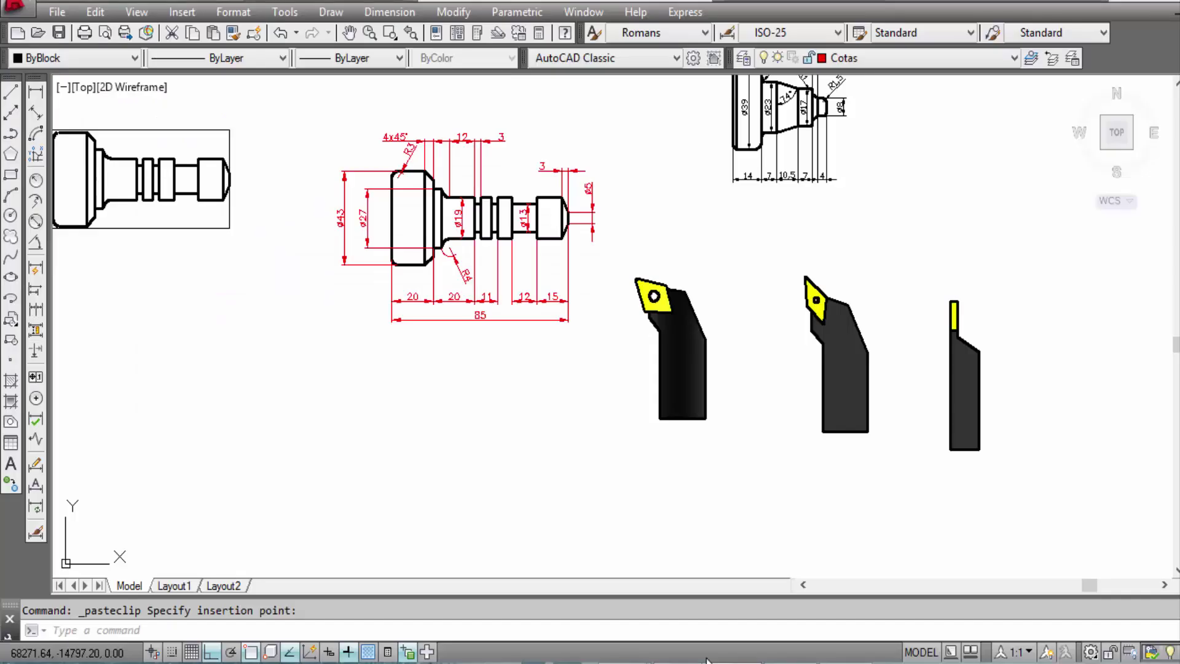
scroll(465, 274, up, 1)
scroll(517, 301, up, 2)
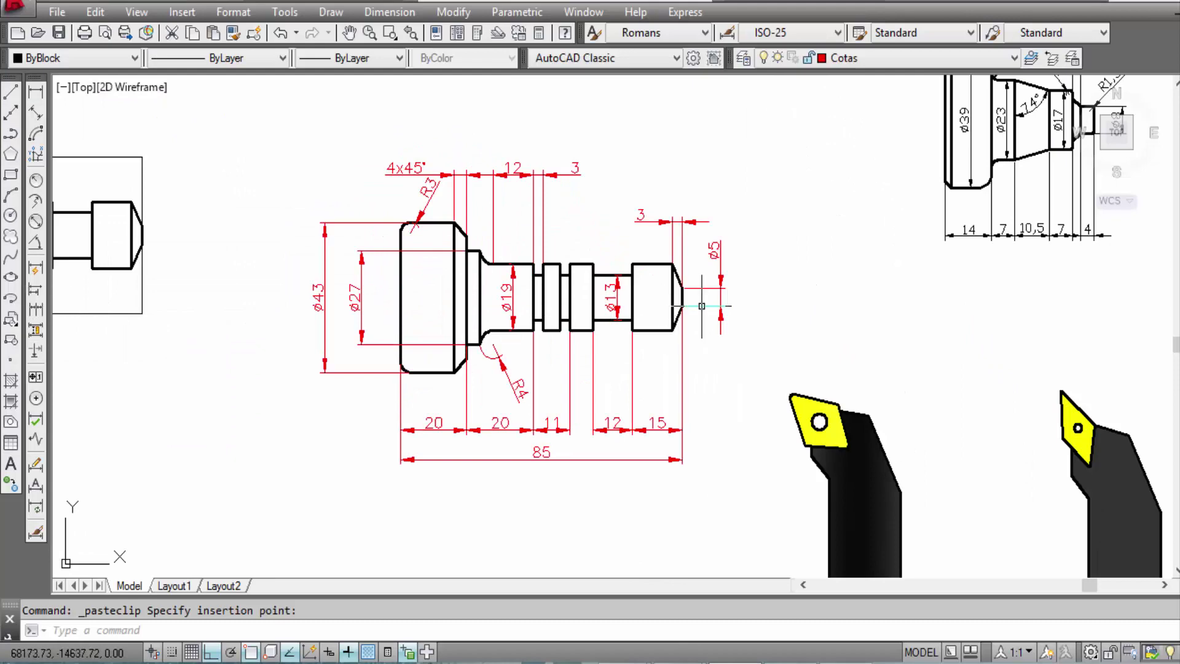
scroll(706, 300, up, 2)
scroll(706, 299, down, 2)
middle_drag(716, 295, 603, 310)
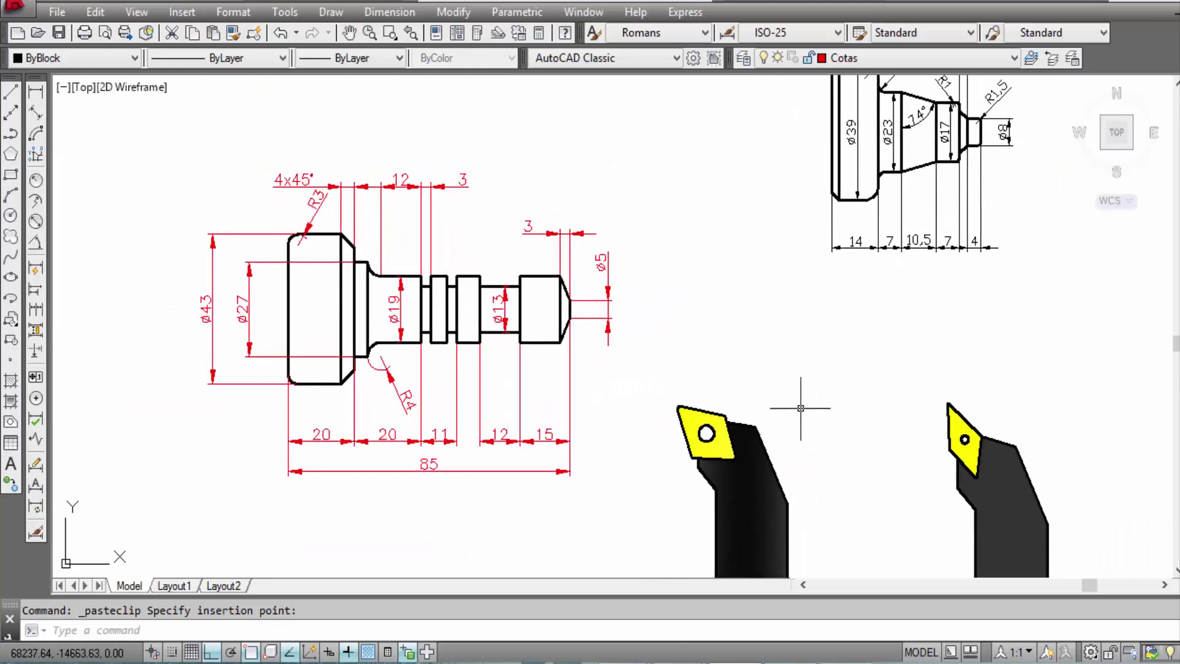